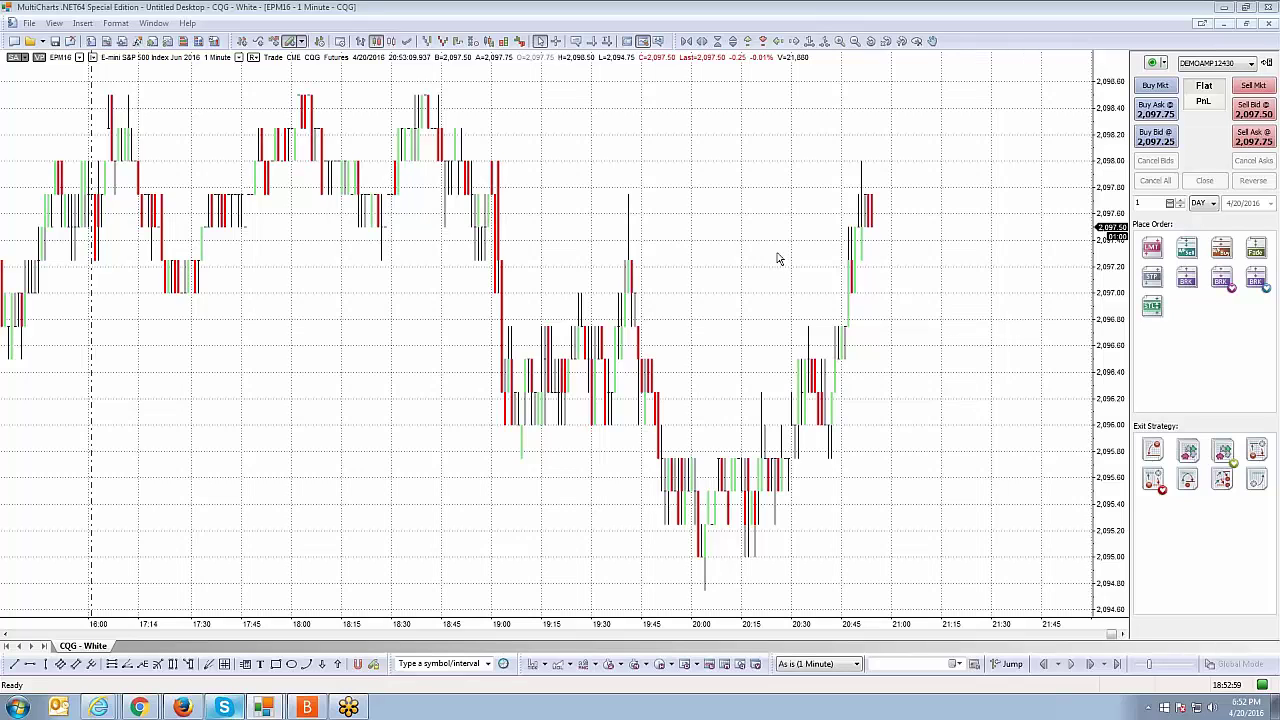
Open Format Instruments from the chart's context menu, showing EPM16 from the CQG data source.
{"action": "right_click", "coordinate": [644, 169]}
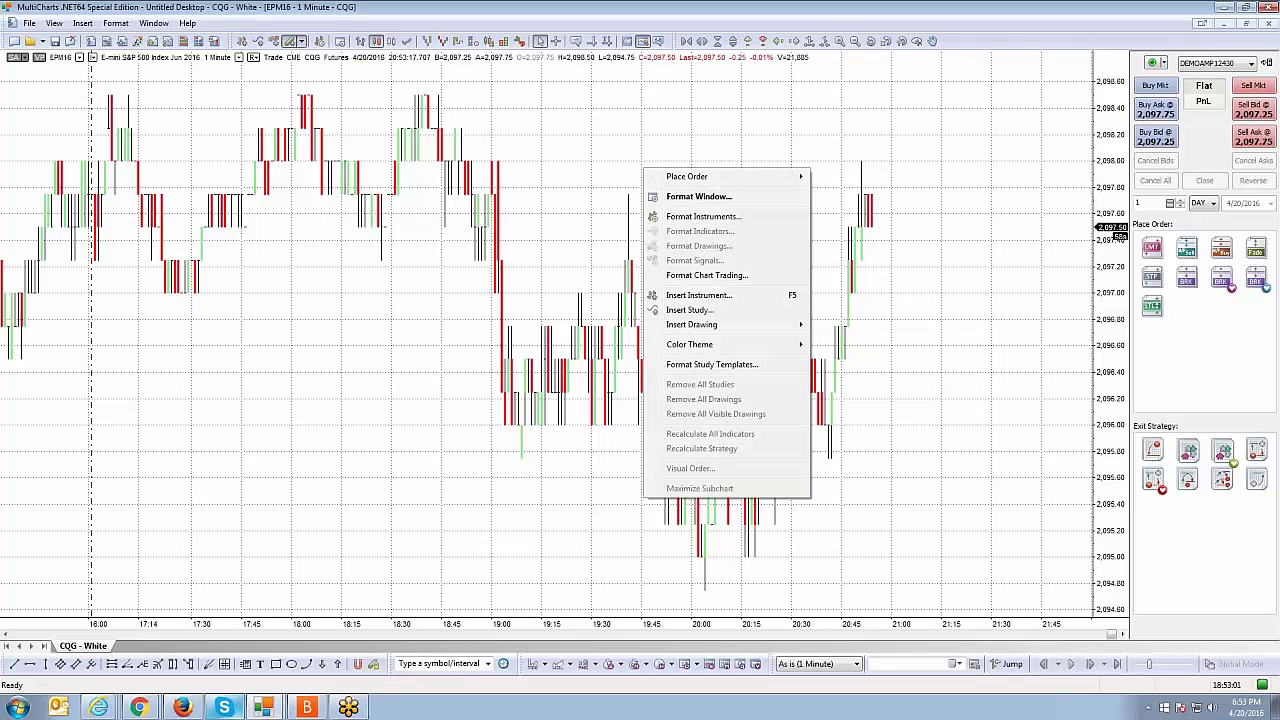
{"action": "left_click", "coordinate": [720, 8]}
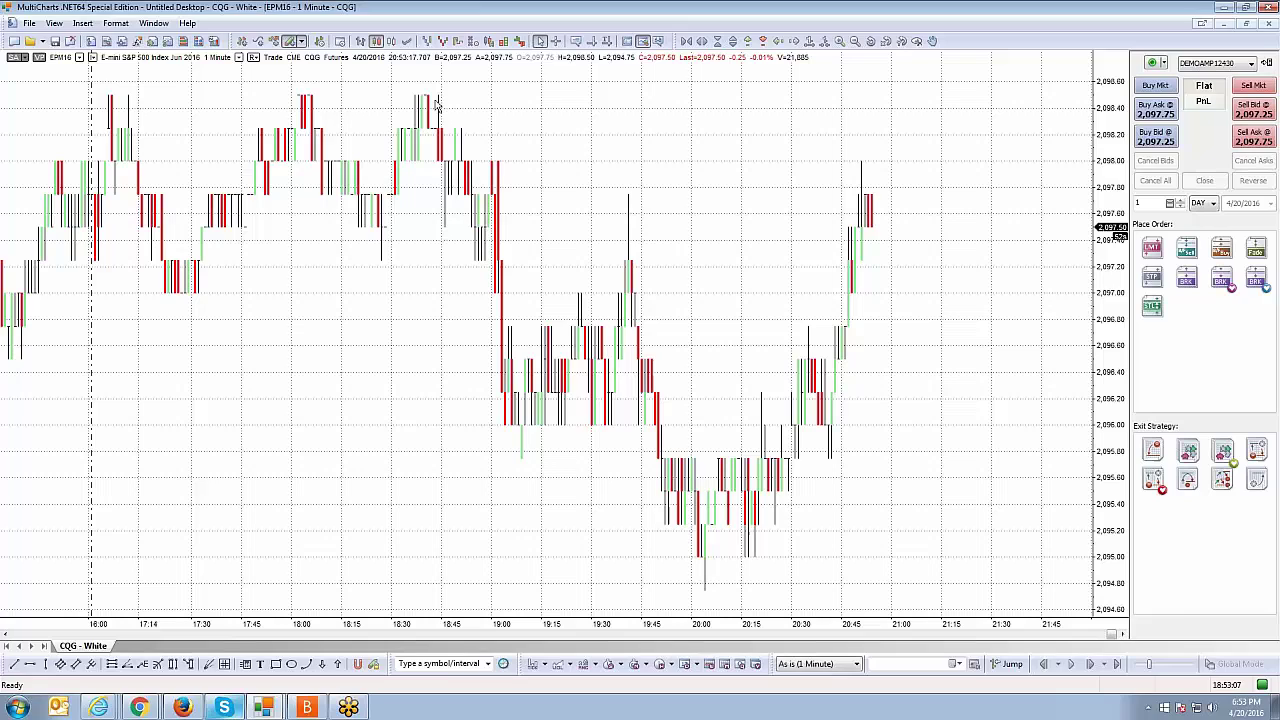
{"action": "right_click", "coordinate": [676, 179]}
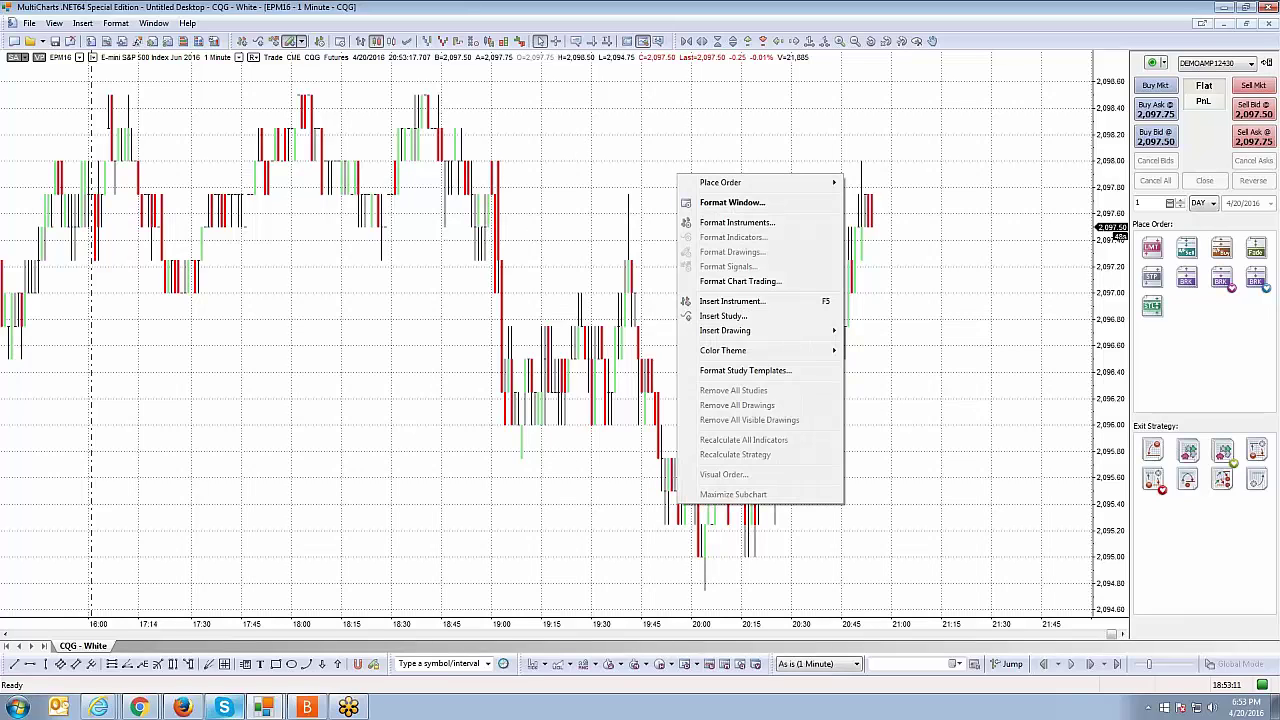
{"action": "left_click", "coordinate": [729, 224]}
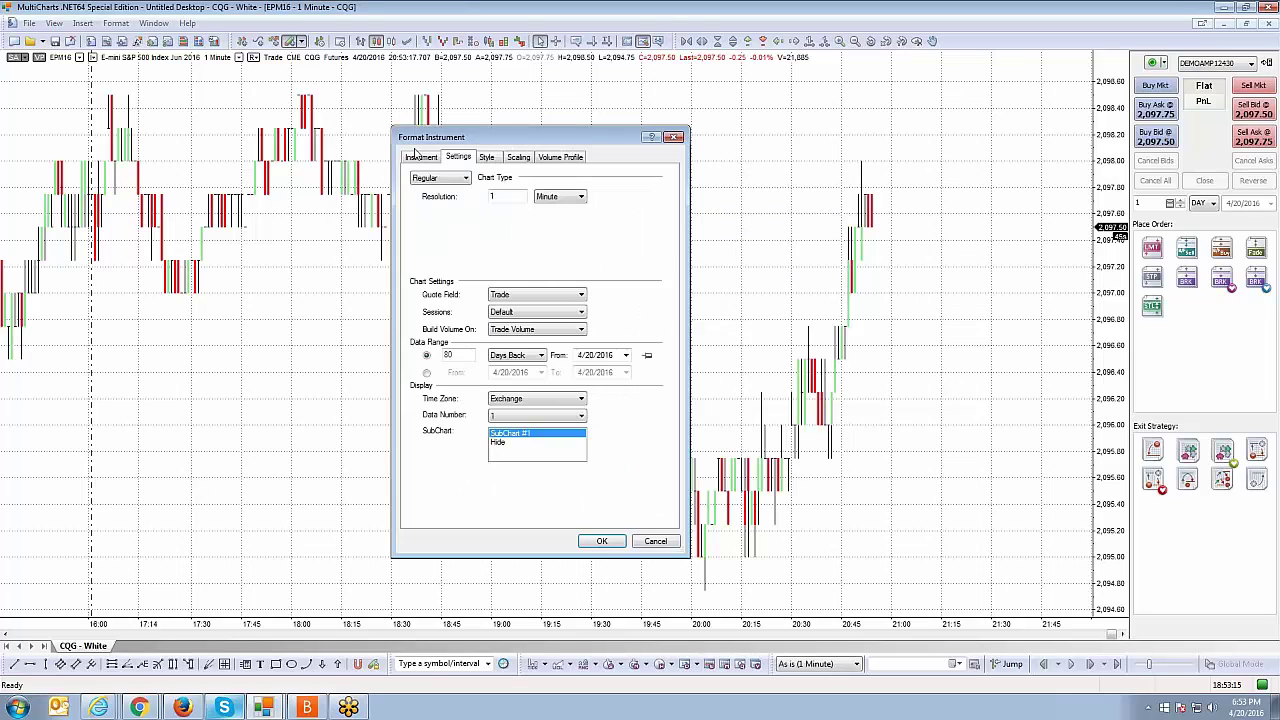
{"action": "left_click", "coordinate": [418, 157]}
{"action": "left_click_drag", "start_coordinate": [490, 139], "coordinate": [450, 140]}
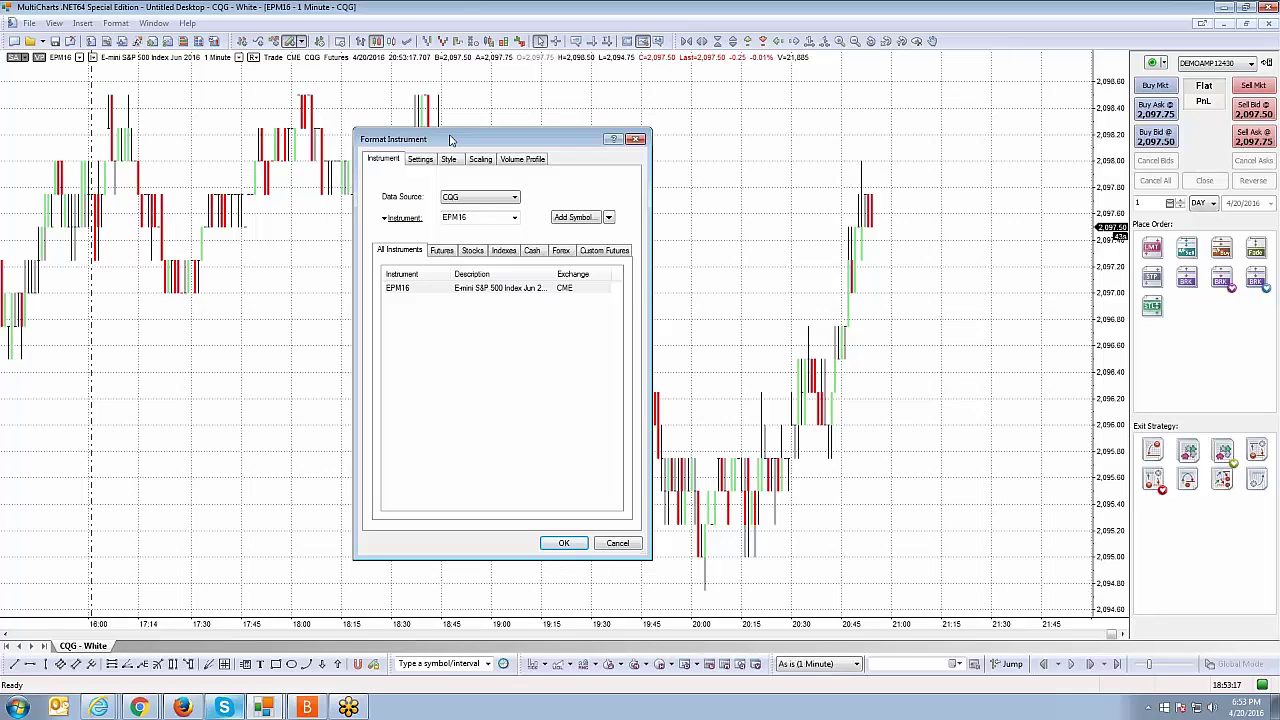
{"action": "left_click_drag", "start_coordinate": [464, 136], "coordinate": [718, 118]}
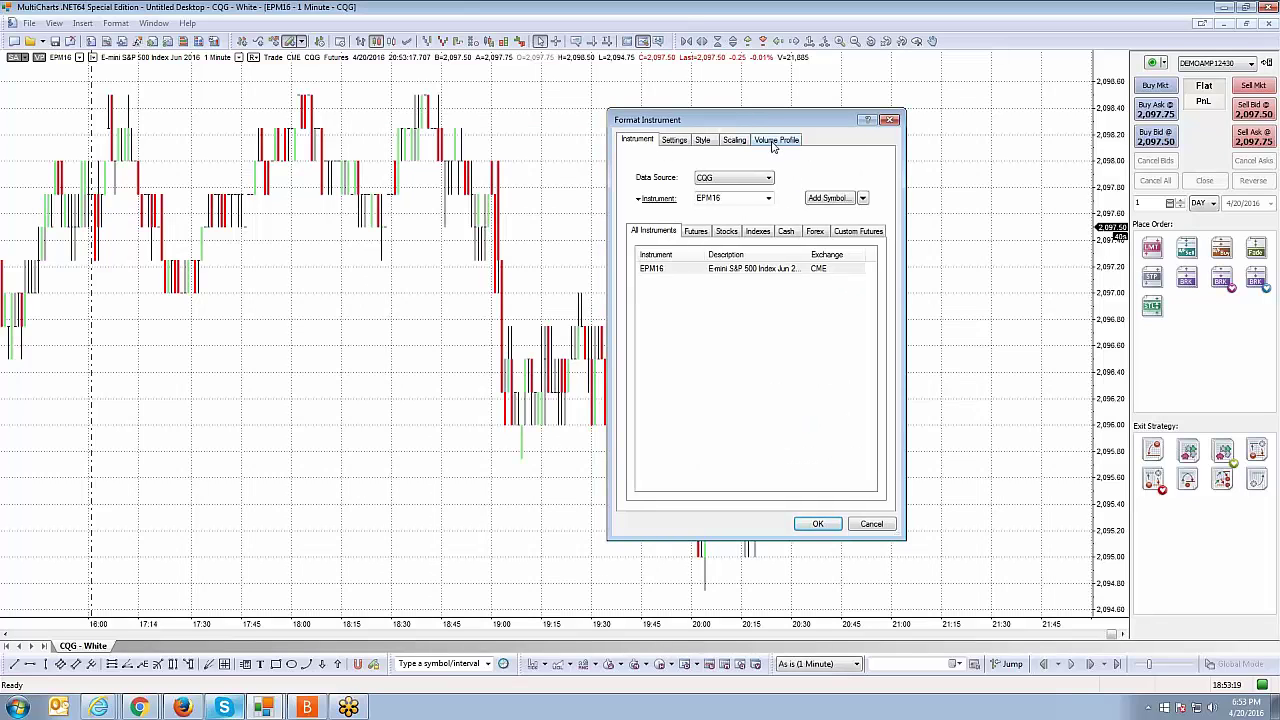
Cycle through the Settings, Style, Scaling and Volume Profile tabs, ending on Settings.
{"action": "left_click", "coordinate": [686, 147]}
{"action": "left_click", "coordinate": [708, 143]}
{"action": "left_click", "coordinate": [734, 142]}
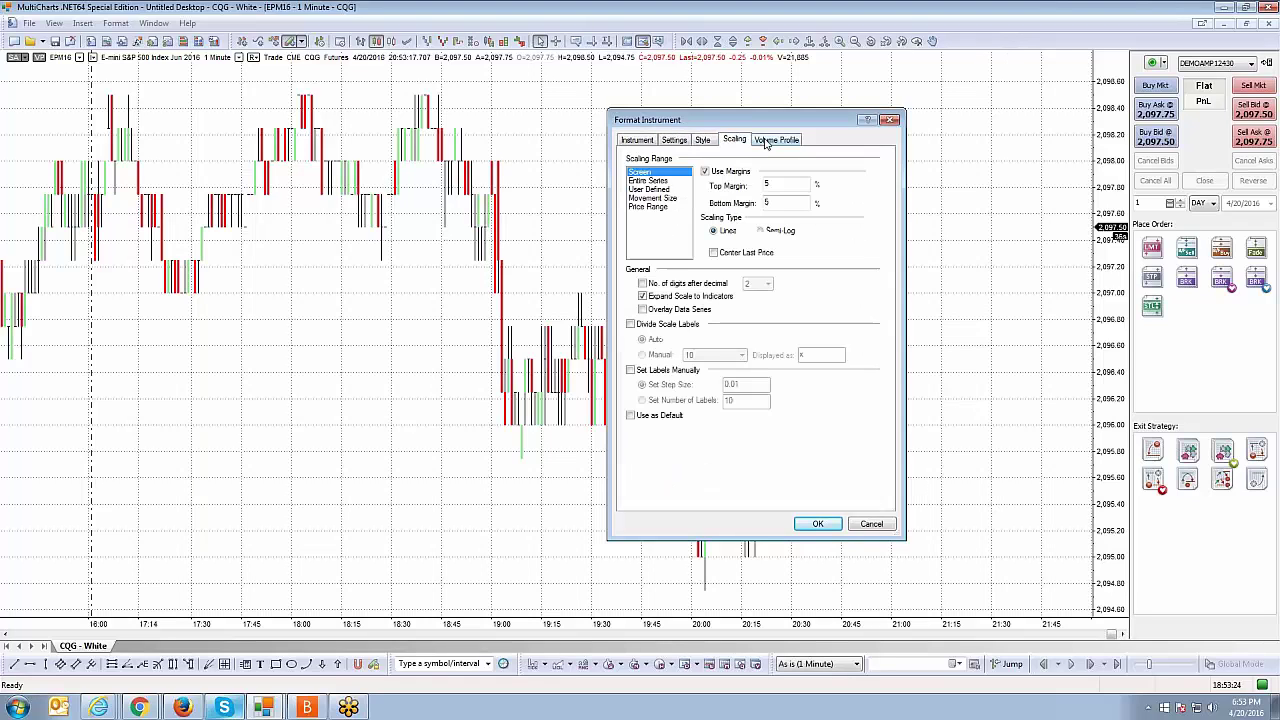
{"action": "left_click", "coordinate": [686, 147]}
{"action": "left_click", "coordinate": [704, 143]}
{"action": "left_click", "coordinate": [734, 142]}
{"action": "left_click", "coordinate": [776, 140]}
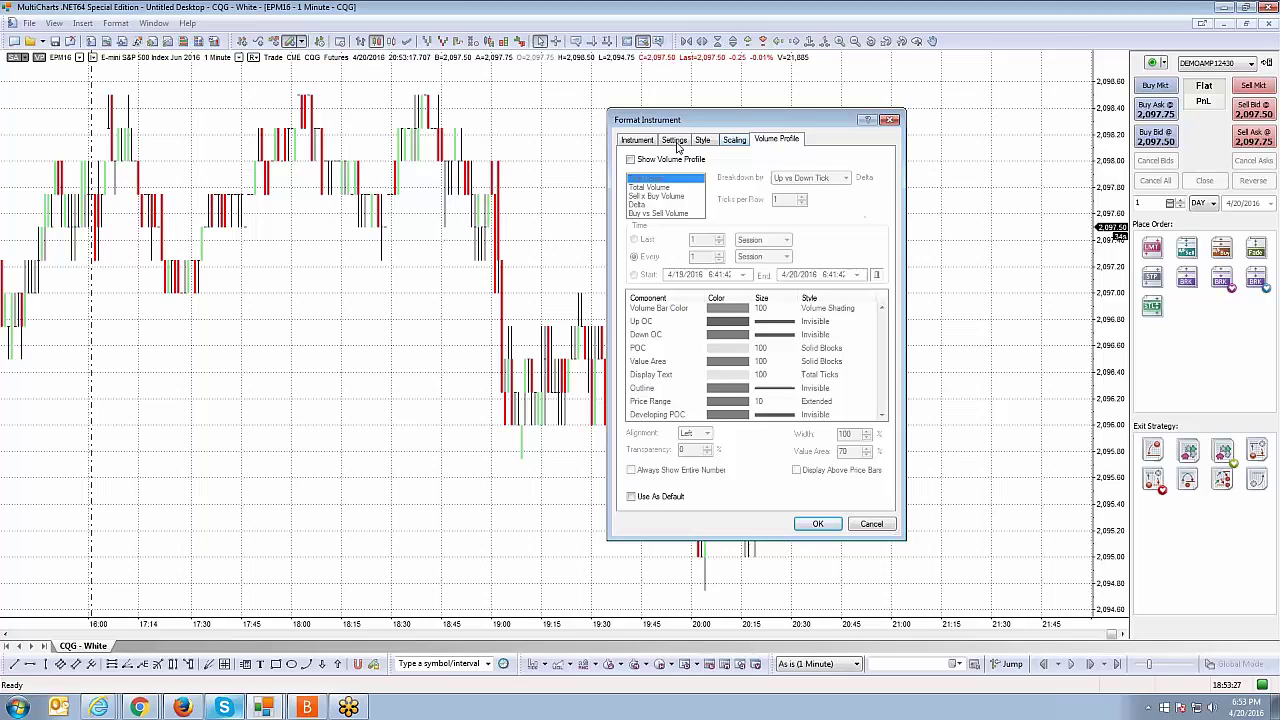
{"action": "left_click", "coordinate": [675, 142]}
{"action": "left_click", "coordinate": [703, 142]}
{"action": "left_click", "coordinate": [734, 142]}
{"action": "left_click", "coordinate": [776, 140]}
{"action": "left_click", "coordinate": [675, 142]}
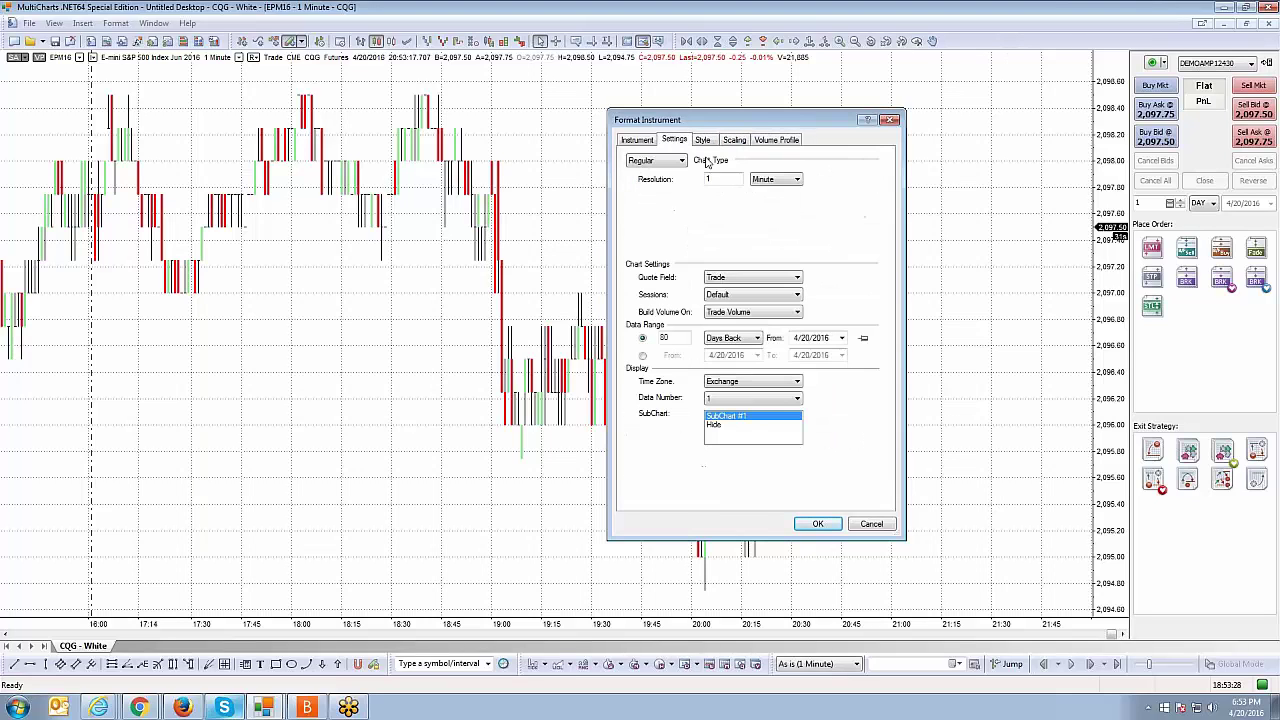
Revisit the Instrument page, return to Settings, and dismiss the chat notification.
{"action": "left_click_drag", "start_coordinate": [725, 127], "coordinate": [671, 125]}
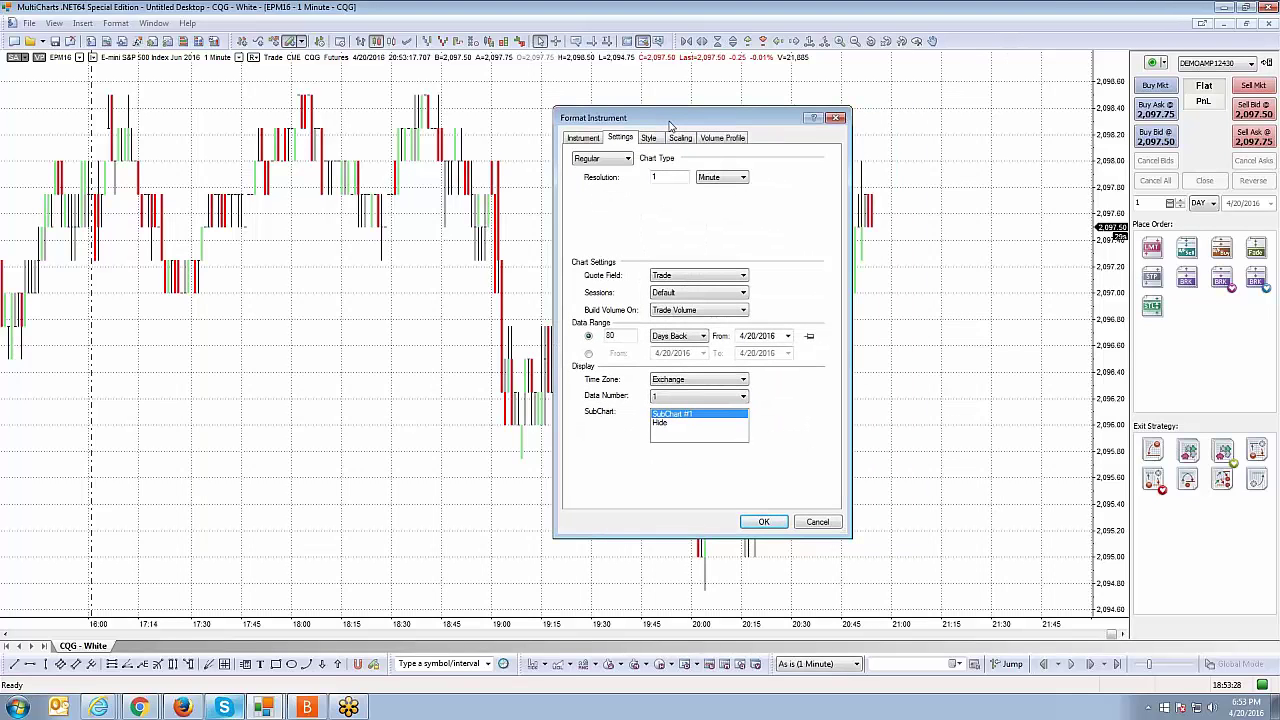
{"action": "left_click", "coordinate": [584, 139]}
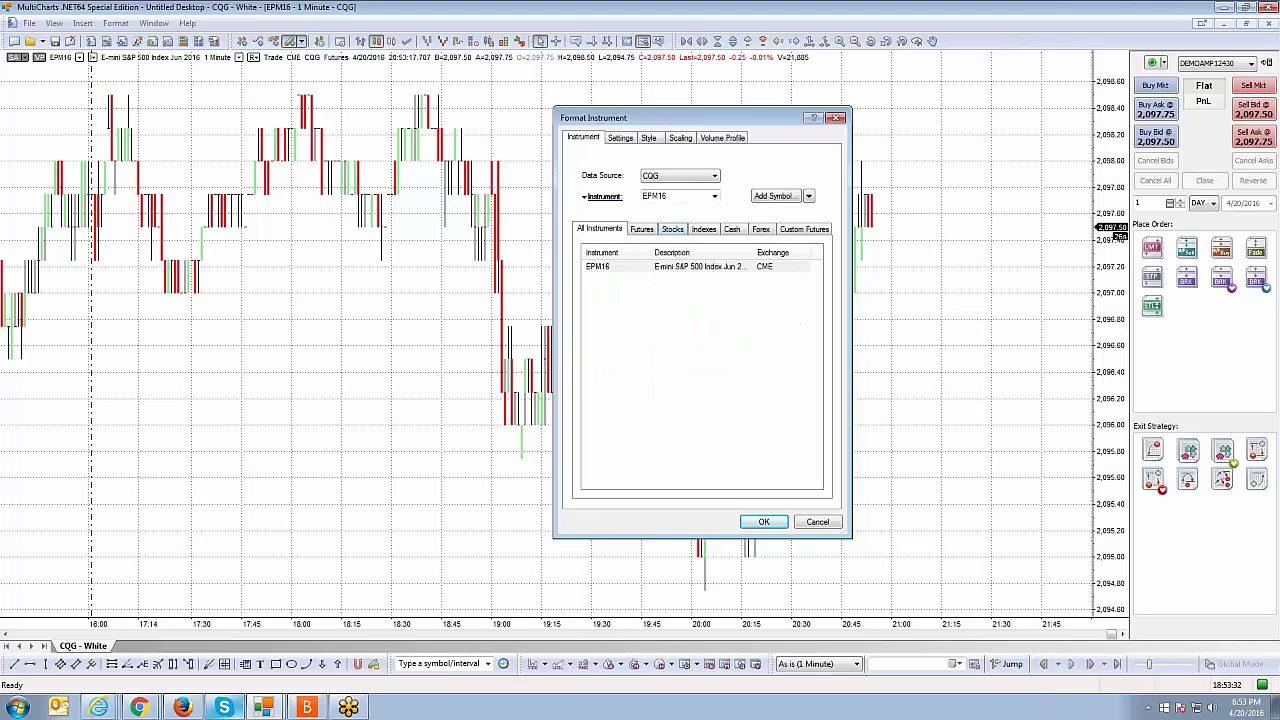
{"action": "left_click", "coordinate": [621, 139]}
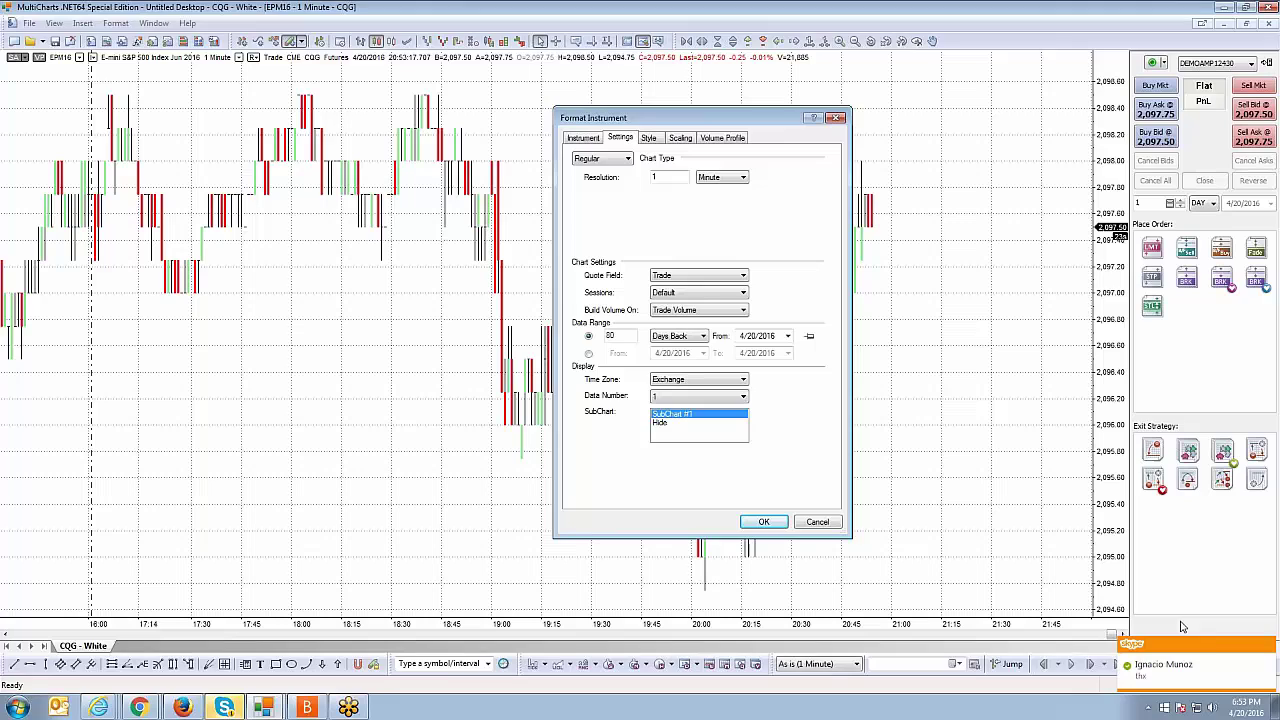
{"action": "left_click", "coordinate": [1266, 648]}
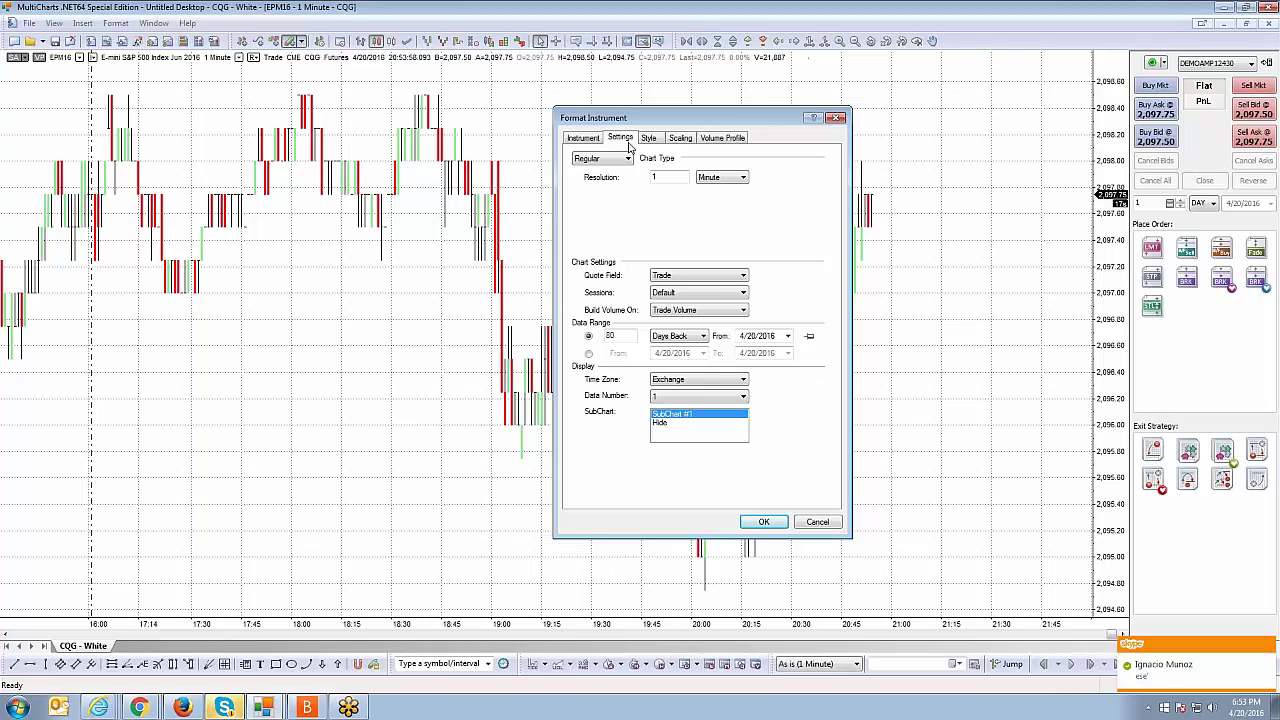
{"action": "left_click", "coordinate": [1272, 650]}
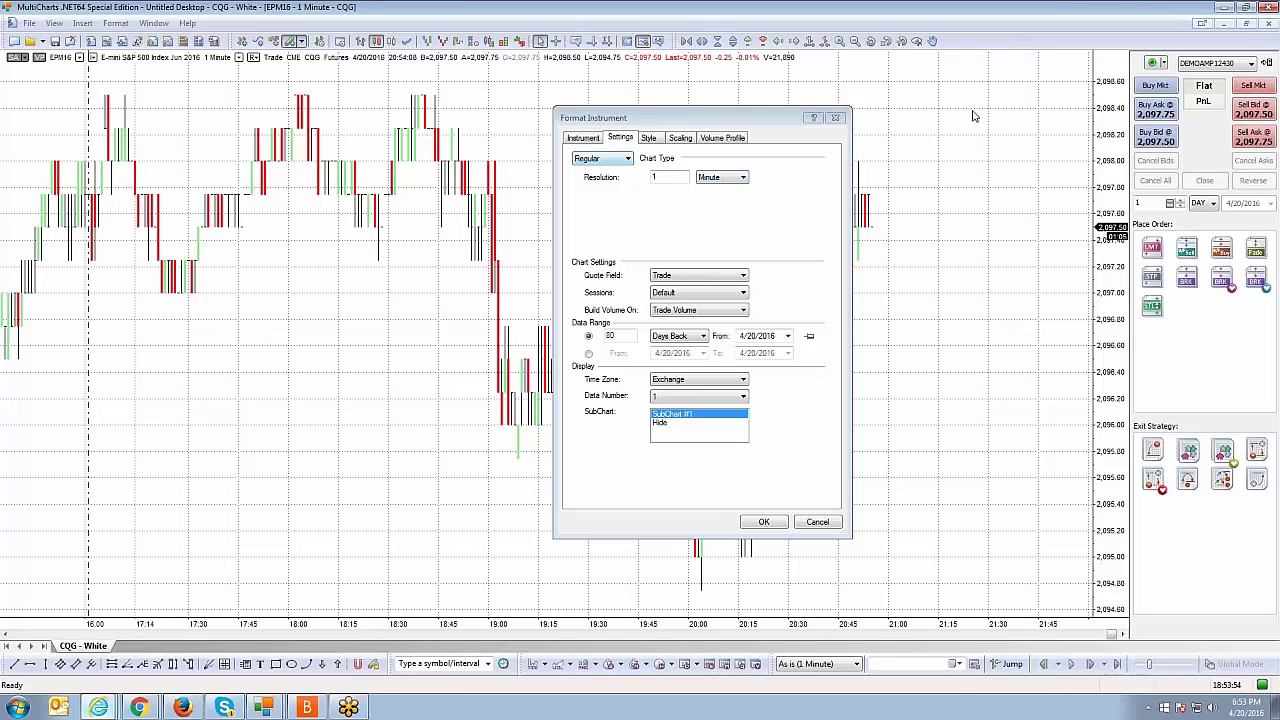
Try Point & Figure, Kagi and Renko as the chart type.
{"action": "left_click", "coordinate": [629, 160]}
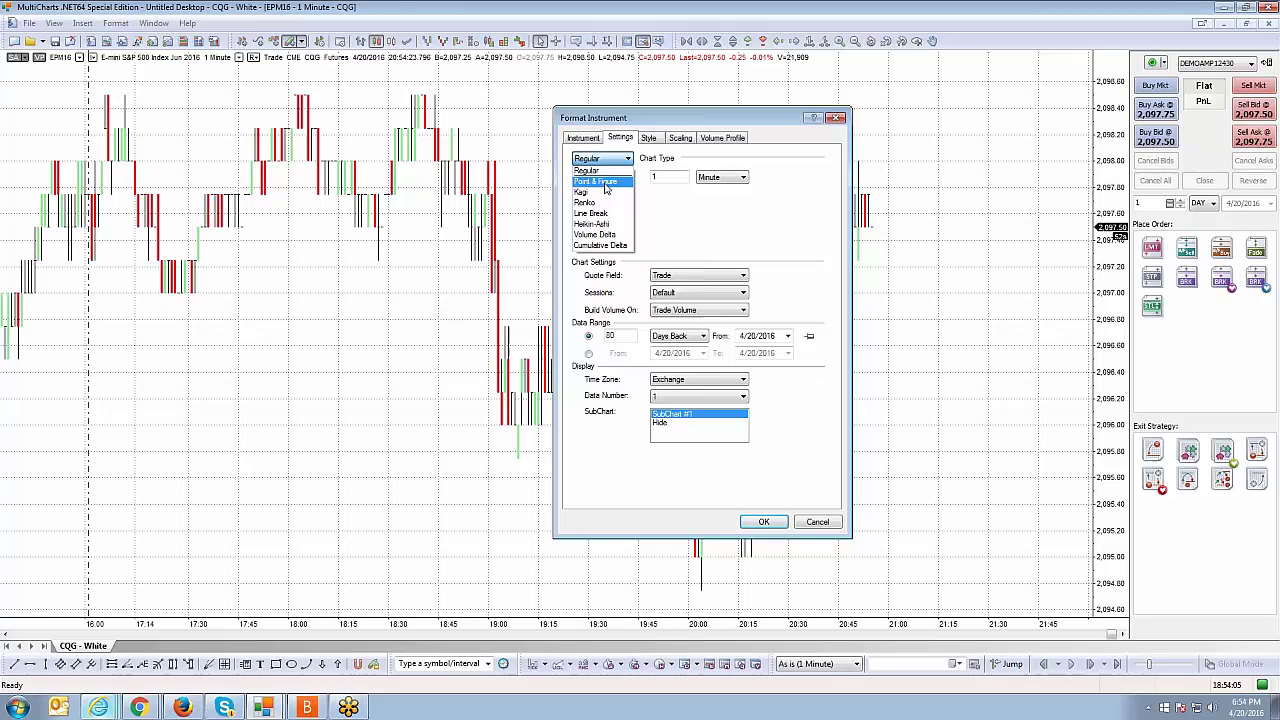
{"action": "left_click", "coordinate": [604, 184]}
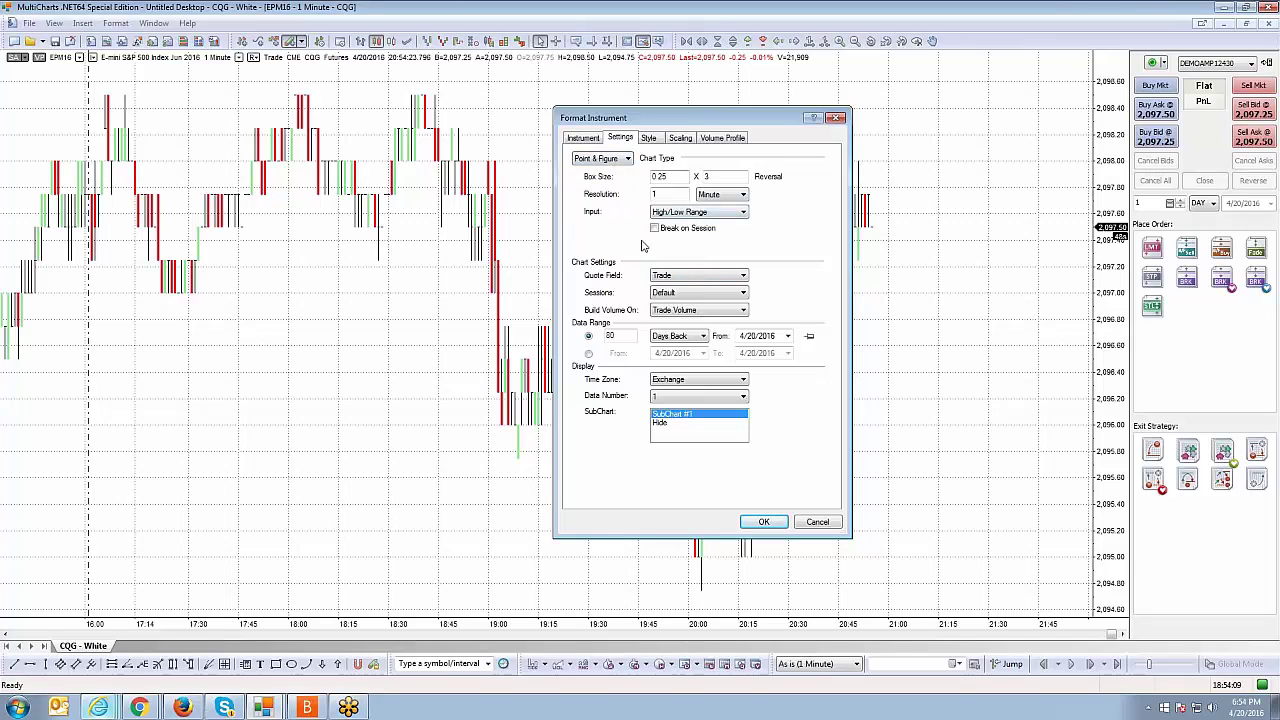
{"action": "left_click", "coordinate": [706, 196]}
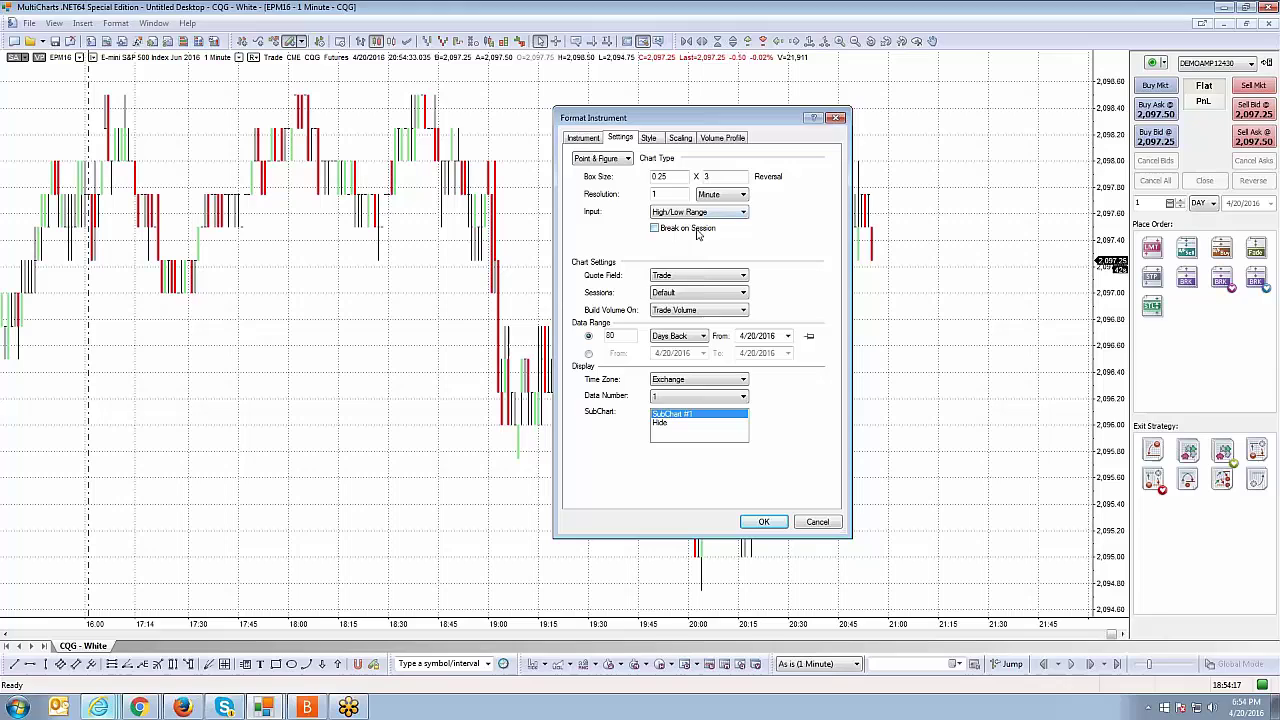
{"action": "left_click", "coordinate": [605, 158]}
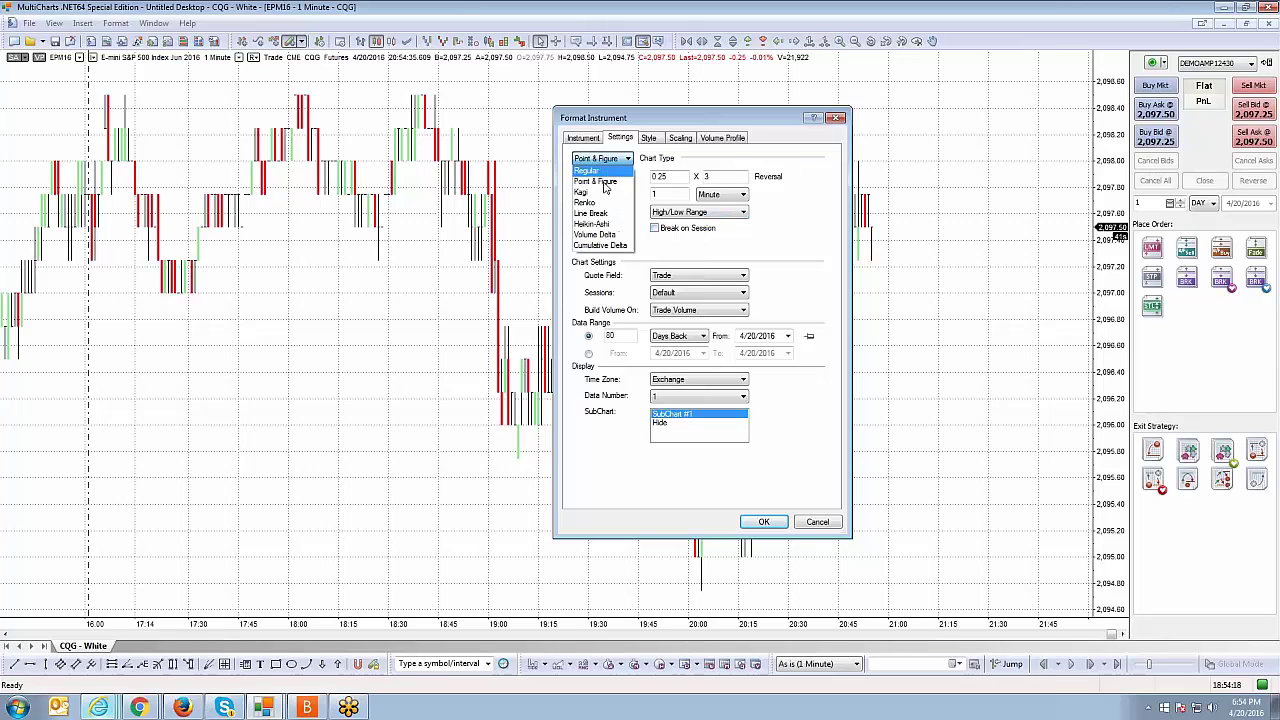
{"action": "left_click", "coordinate": [600, 190]}
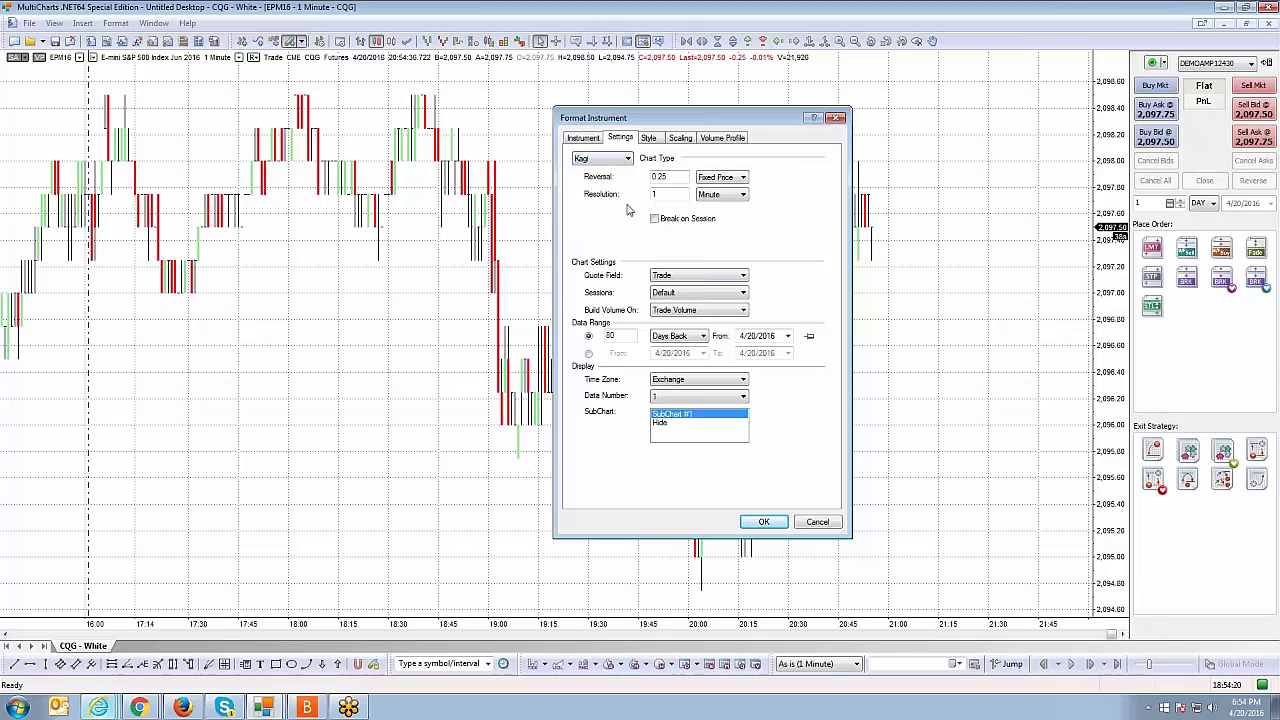
{"action": "left_click", "coordinate": [615, 158]}
{"action": "left_click", "coordinate": [603, 220]}
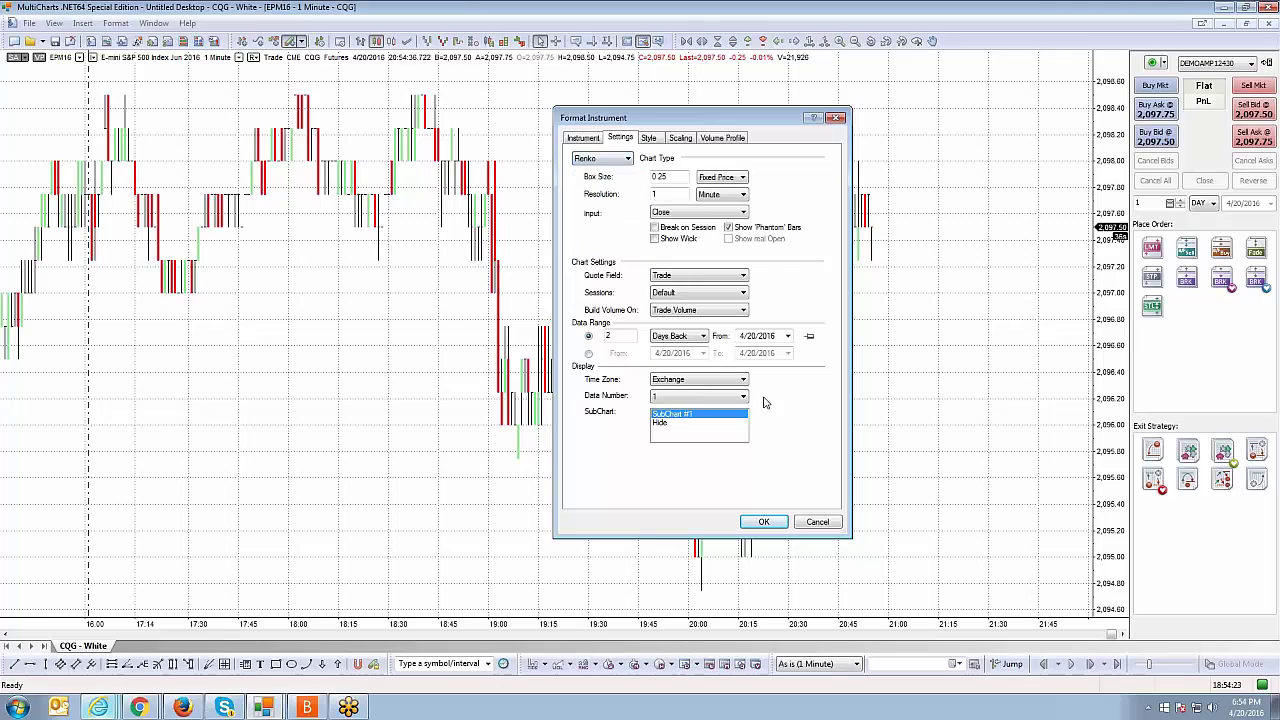
Try Line Break, Heikin-Ashi and Volume Delta, then settle on Cumulative Delta.
{"action": "left_click", "coordinate": [612, 160]}
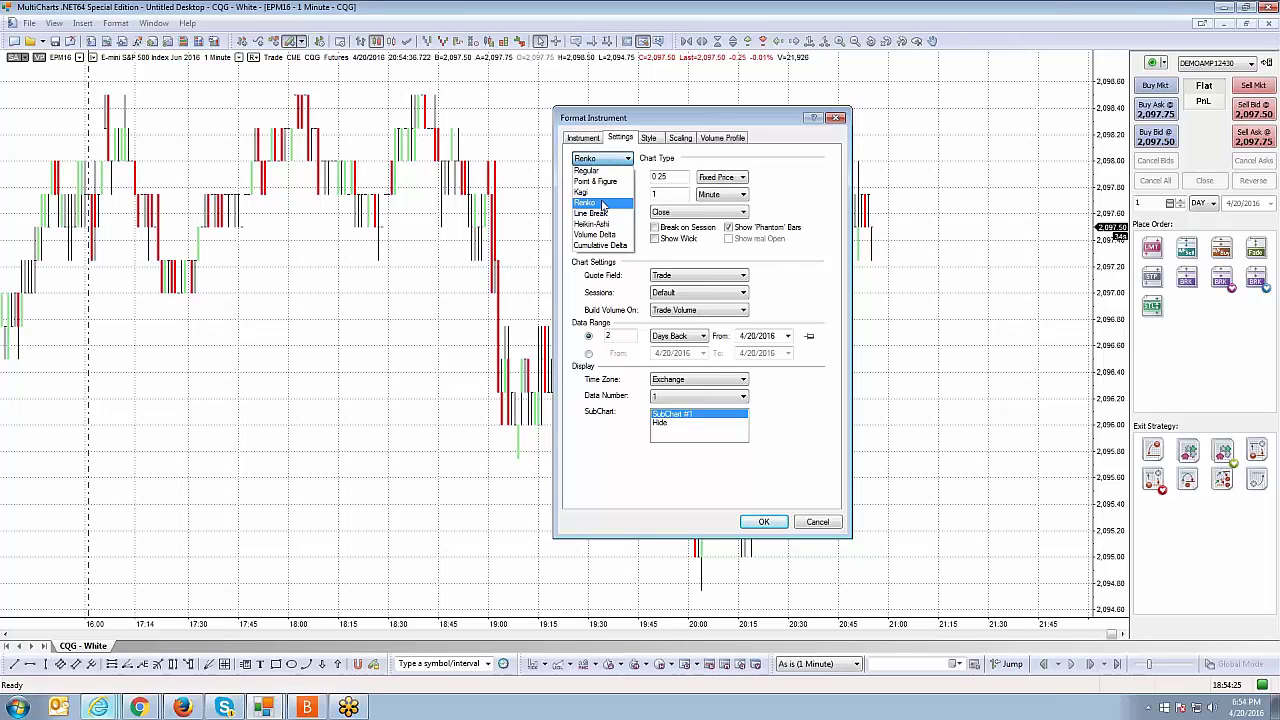
{"action": "left_click", "coordinate": [600, 213]}
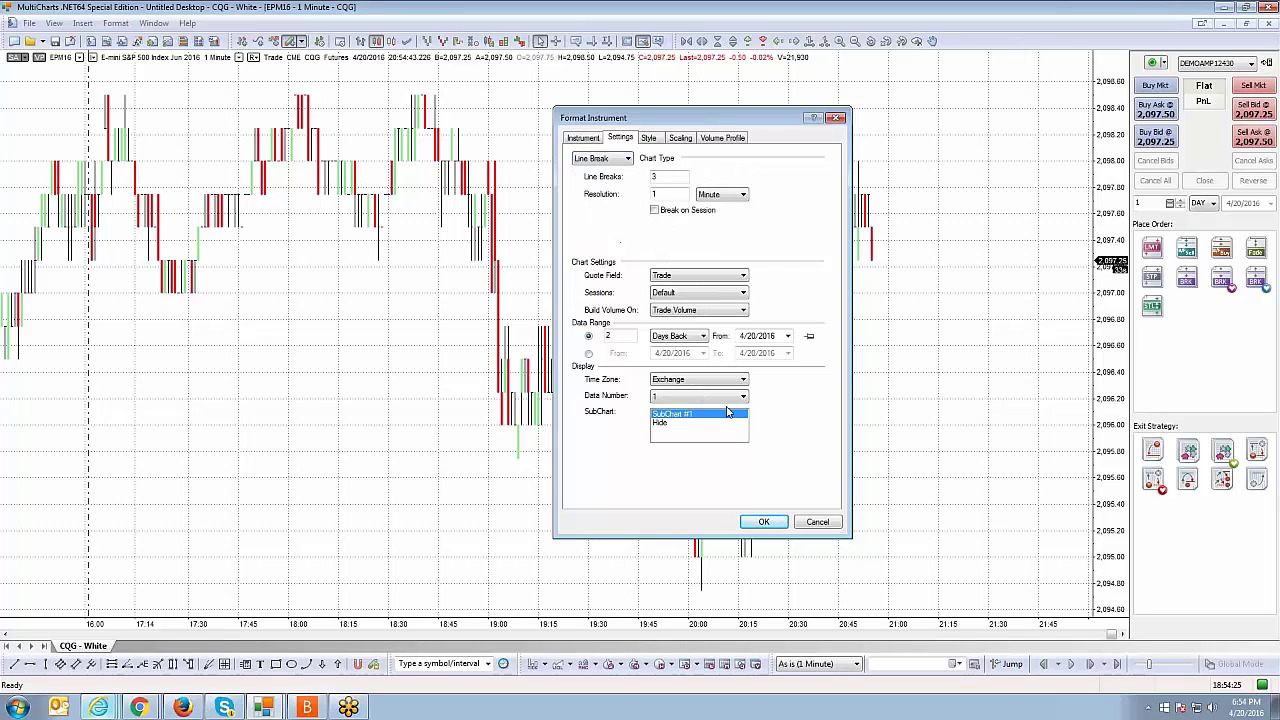
{"action": "left_click", "coordinate": [615, 160]}
{"action": "left_click", "coordinate": [607, 222]}
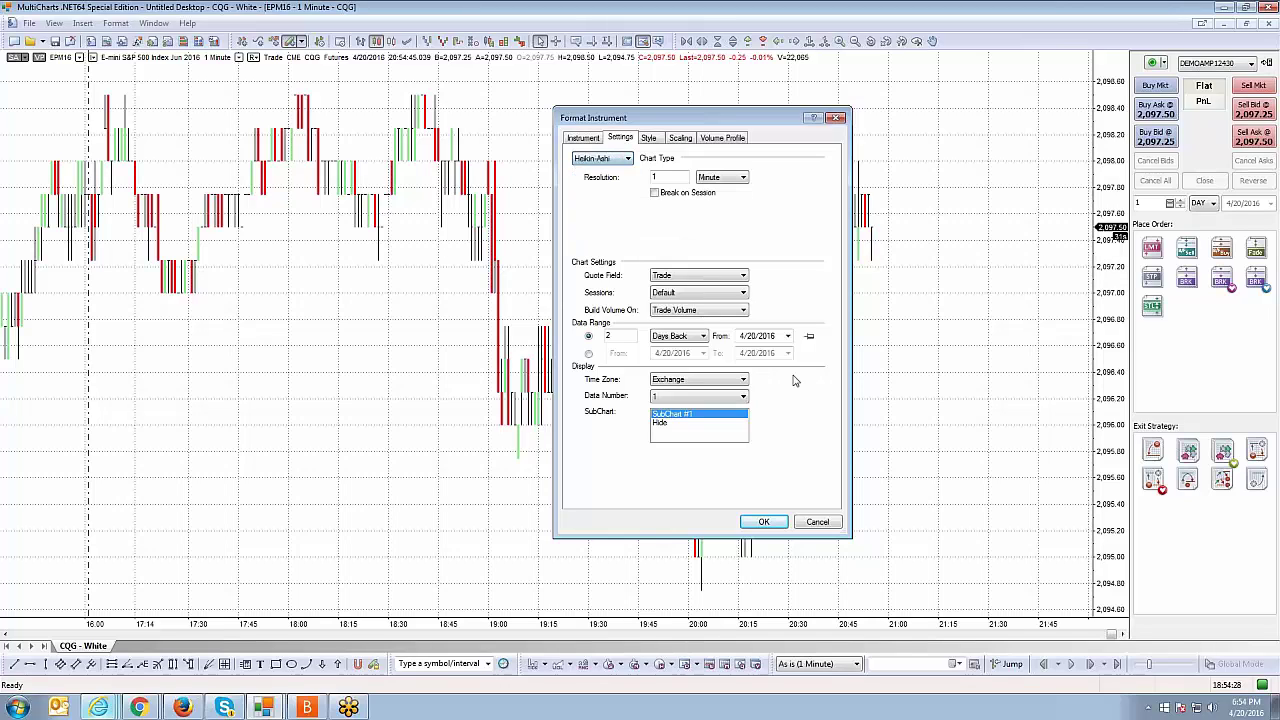
{"action": "left_click", "coordinate": [613, 162]}
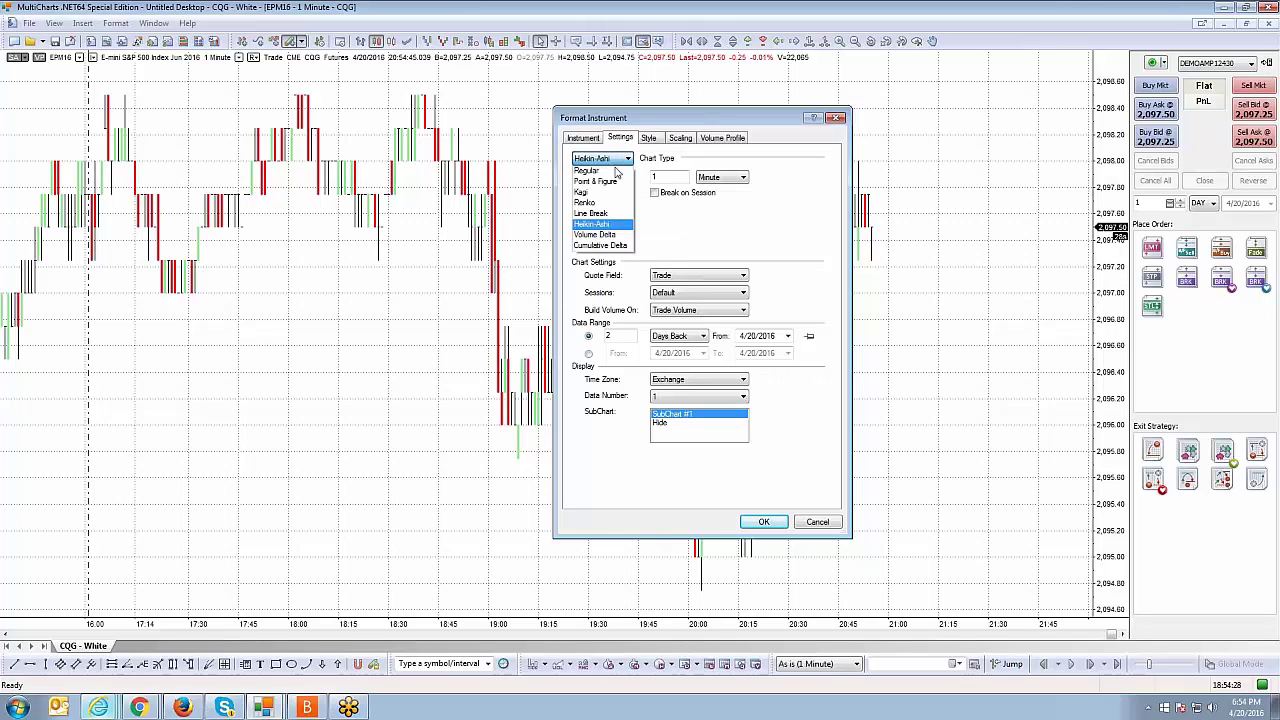
{"action": "left_click", "coordinate": [617, 234]}
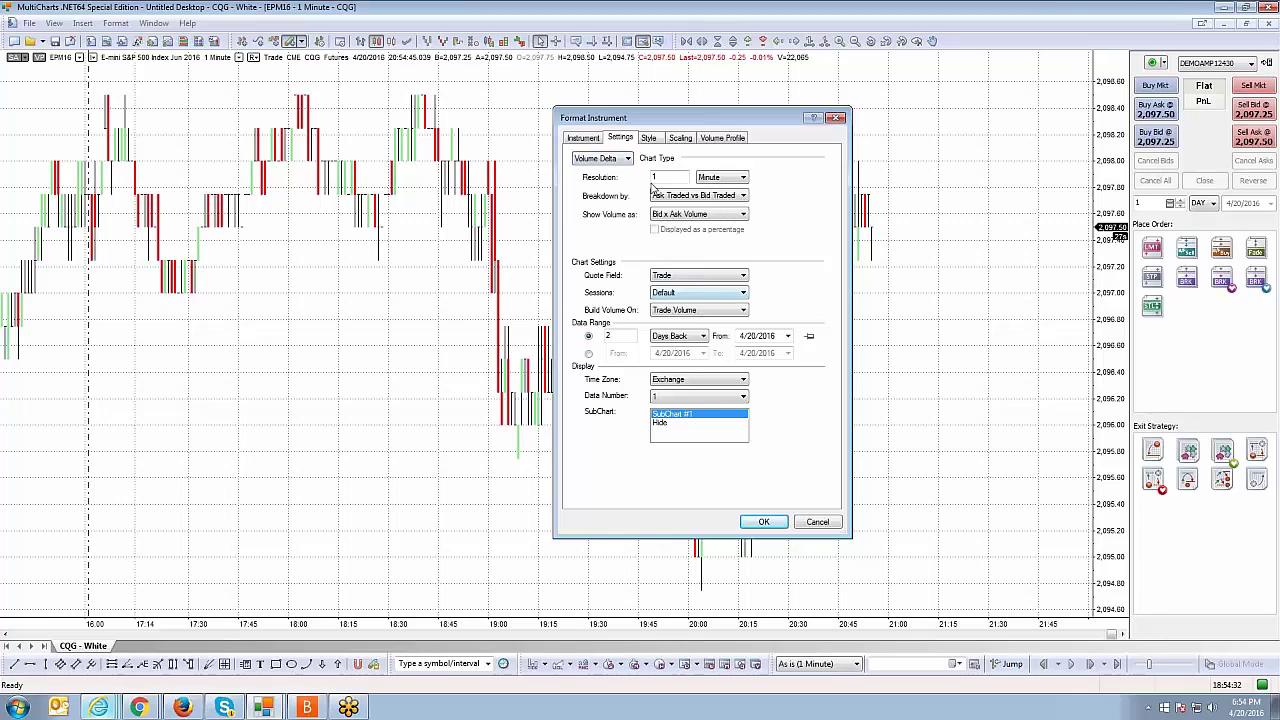
{"action": "left_click", "coordinate": [614, 160]}
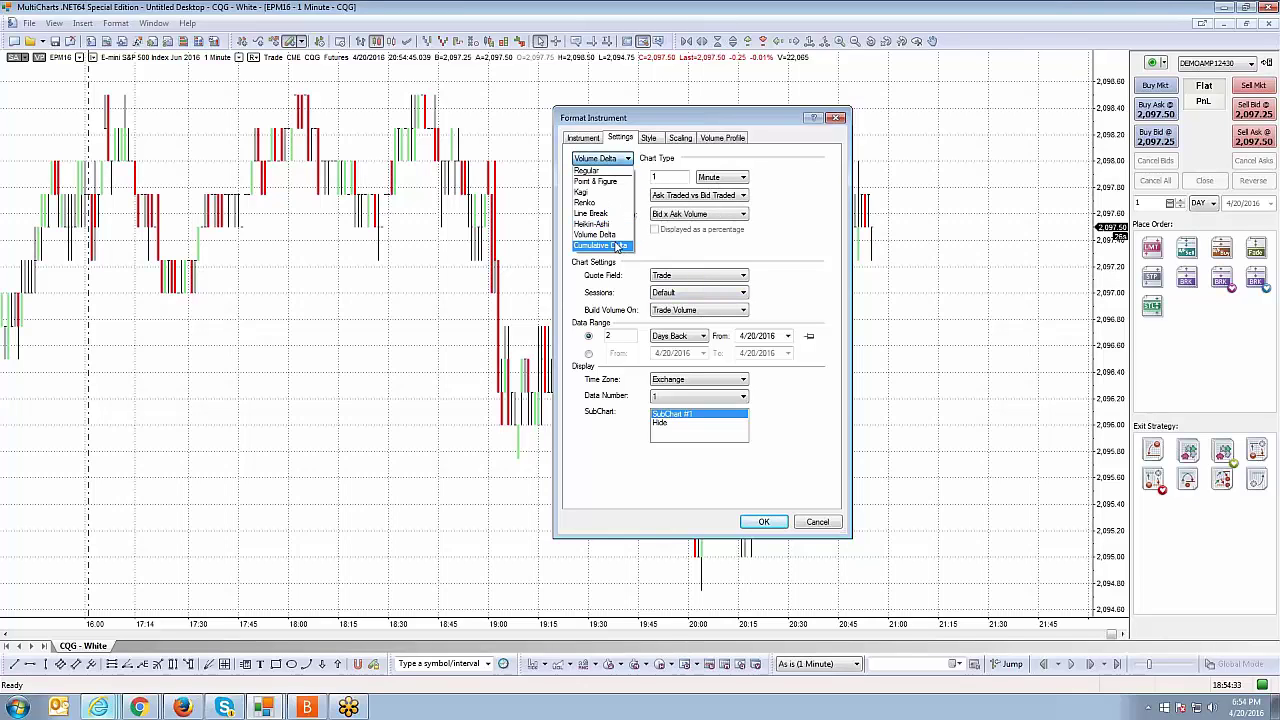
{"action": "left_click", "coordinate": [614, 245]}
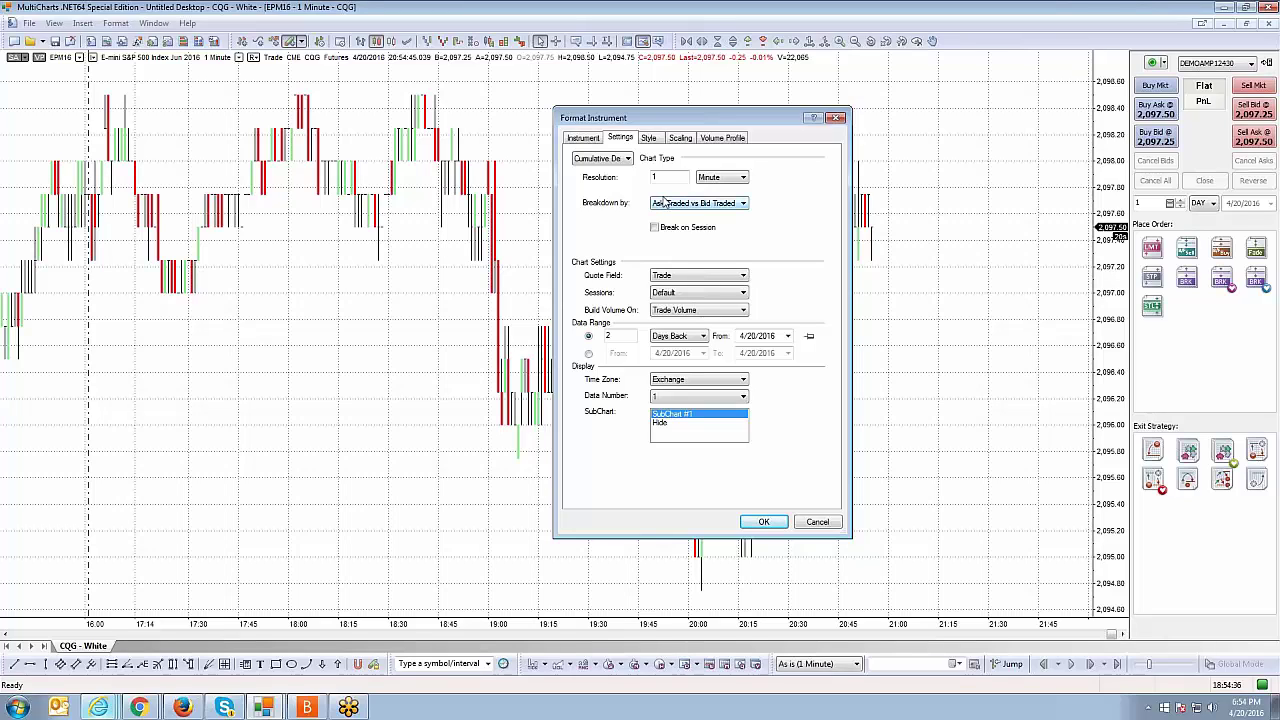
{"action": "left_click", "coordinate": [626, 160]}
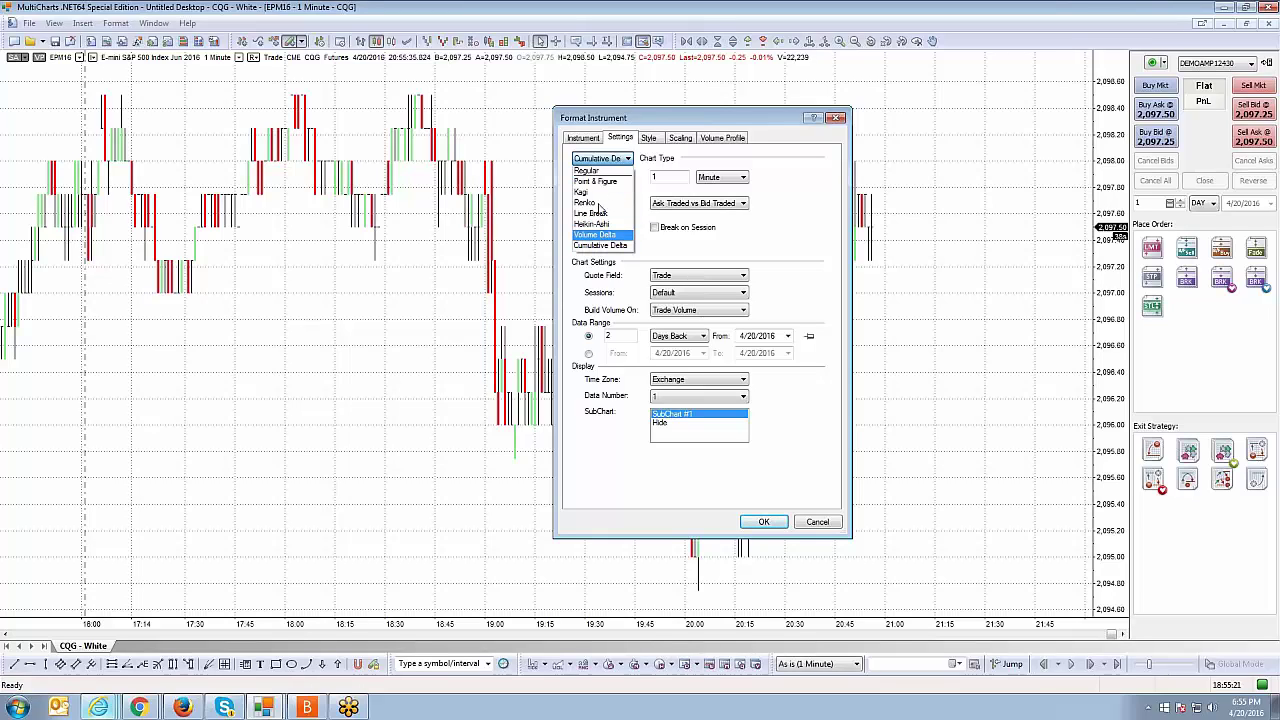
Cycle the chart type through Point & Figure, Kagi and Renko, then return it to Regular.
{"action": "left_click", "coordinate": [590, 171]}
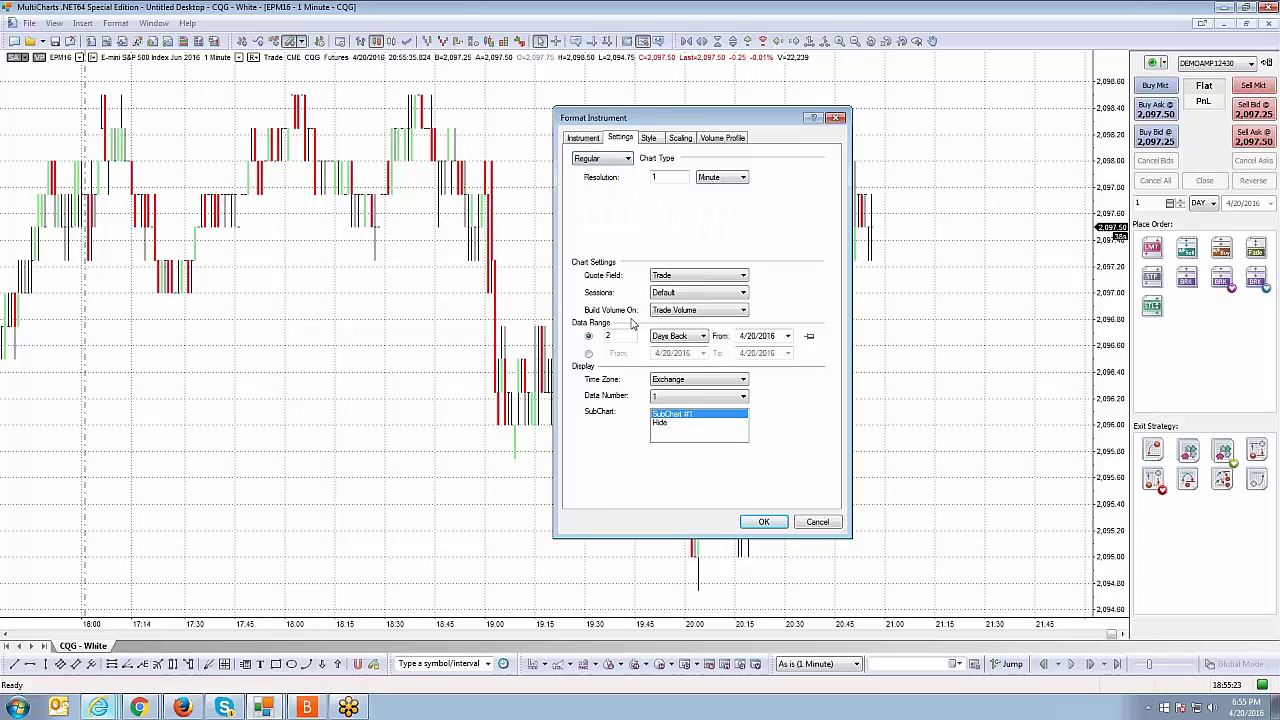
{"action": "left_click", "coordinate": [617, 160]}
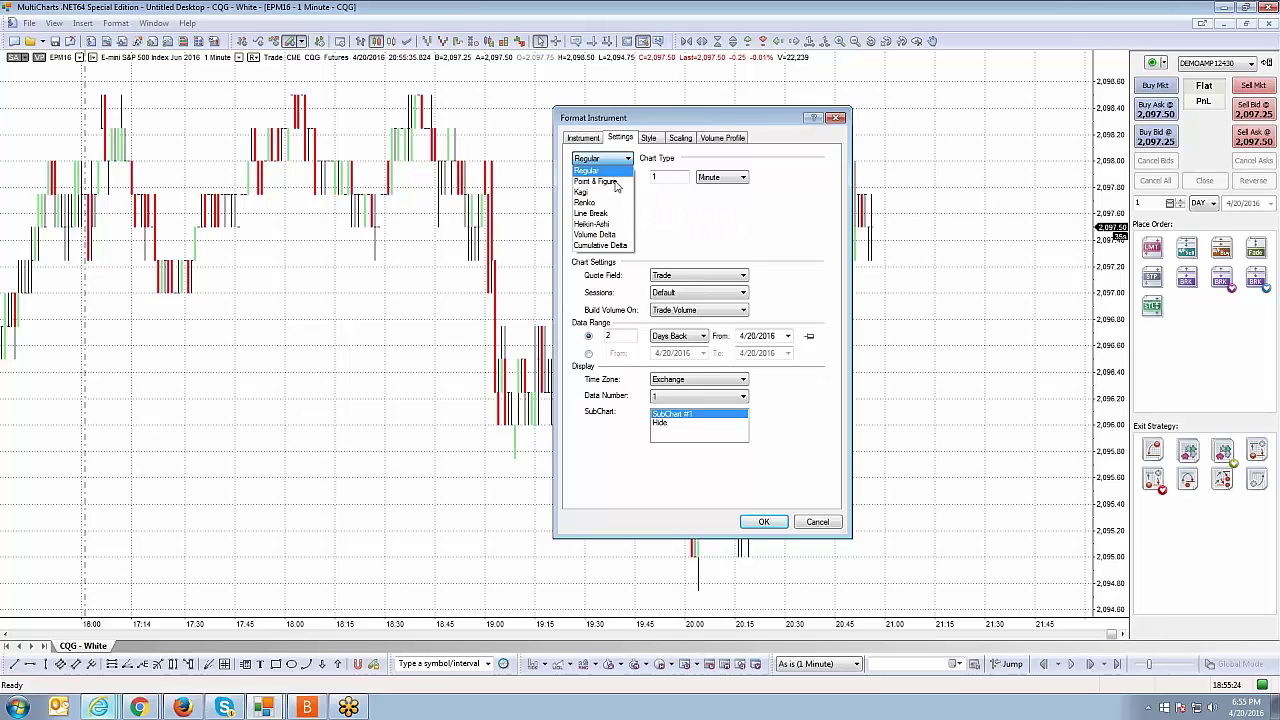
{"action": "left_click", "coordinate": [615, 182]}
{"action": "left_click", "coordinate": [609, 160]}
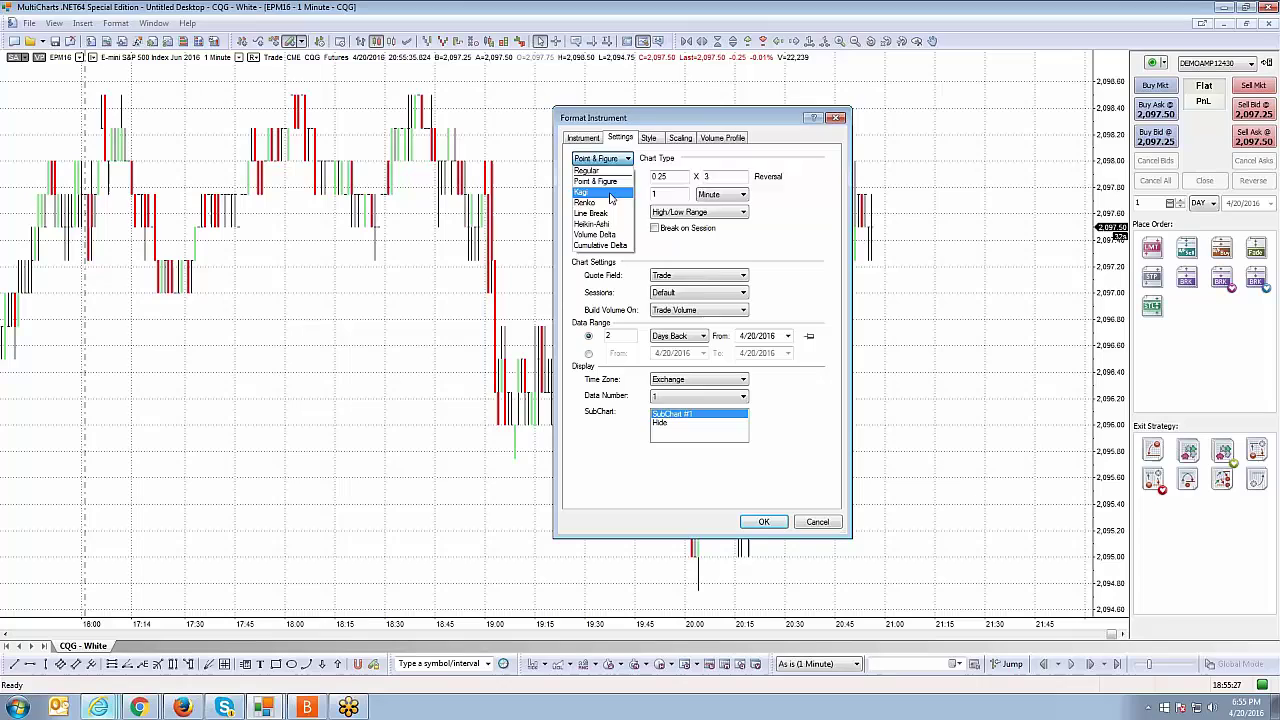
{"action": "left_click", "coordinate": [606, 183]}
{"action": "left_click", "coordinate": [609, 160]}
{"action": "left_click", "coordinate": [606, 193]}
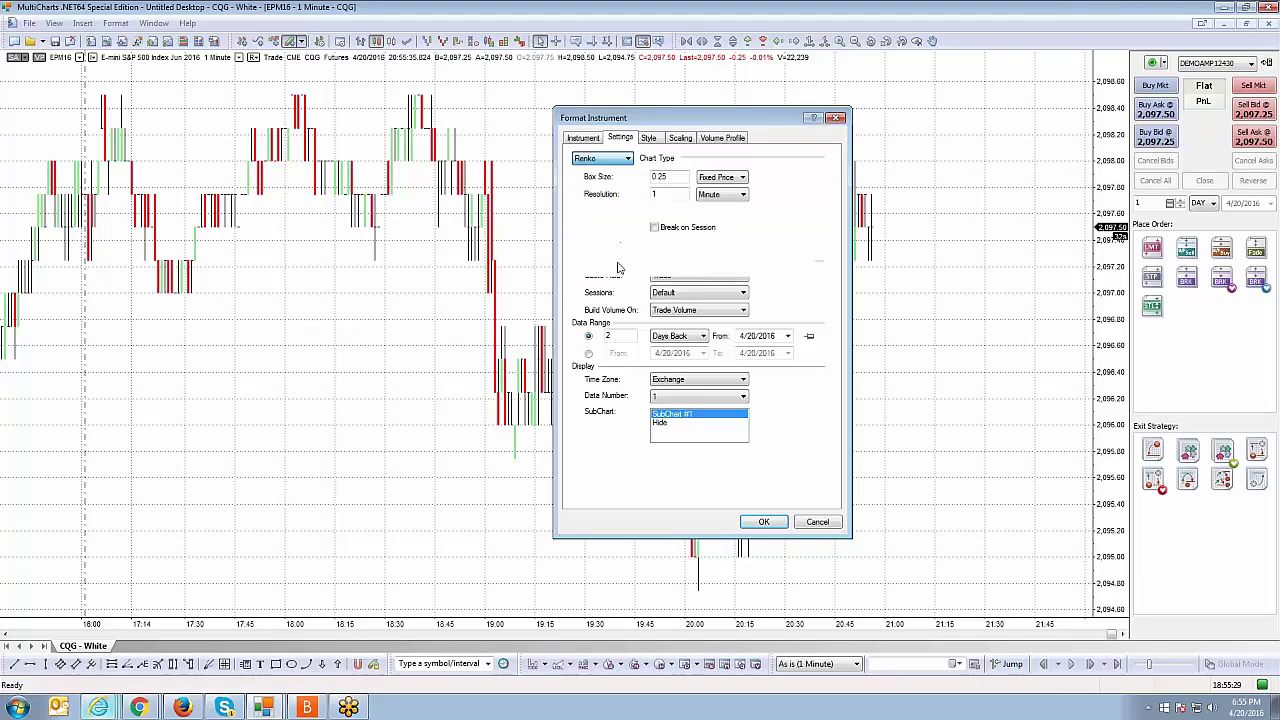
{"action": "left_click", "coordinate": [606, 162]}
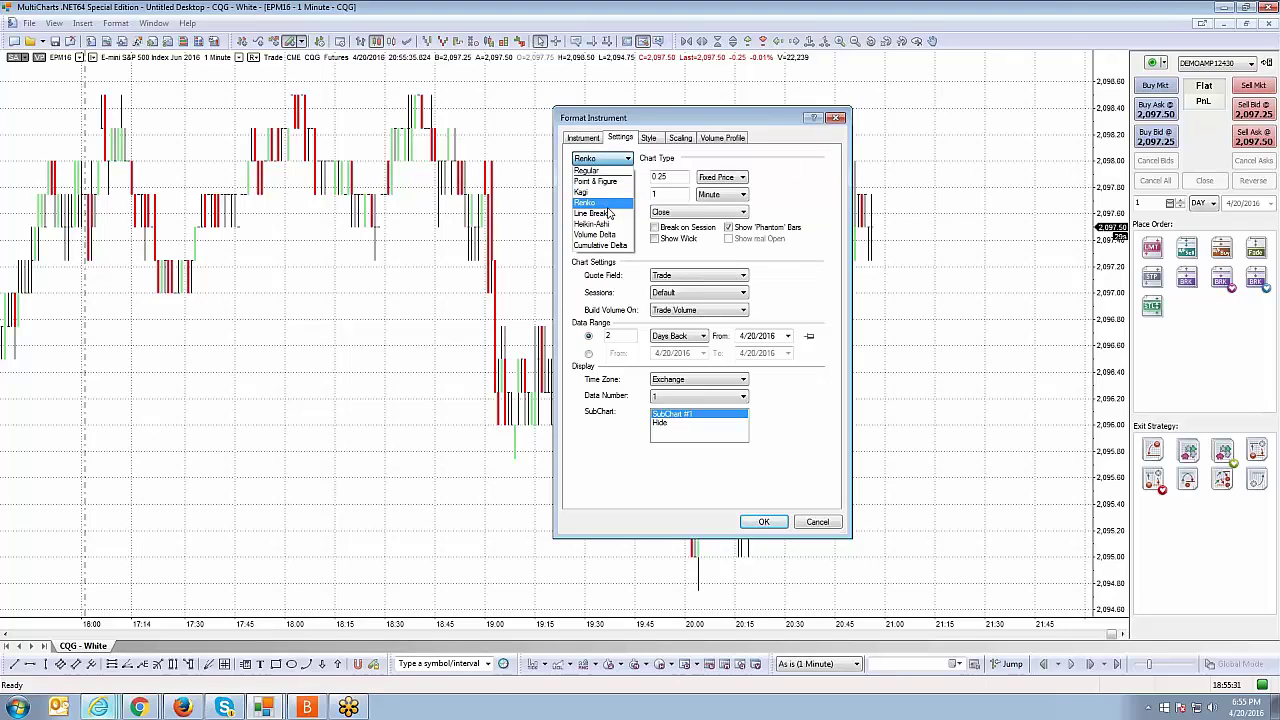
{"action": "left_click", "coordinate": [592, 171]}
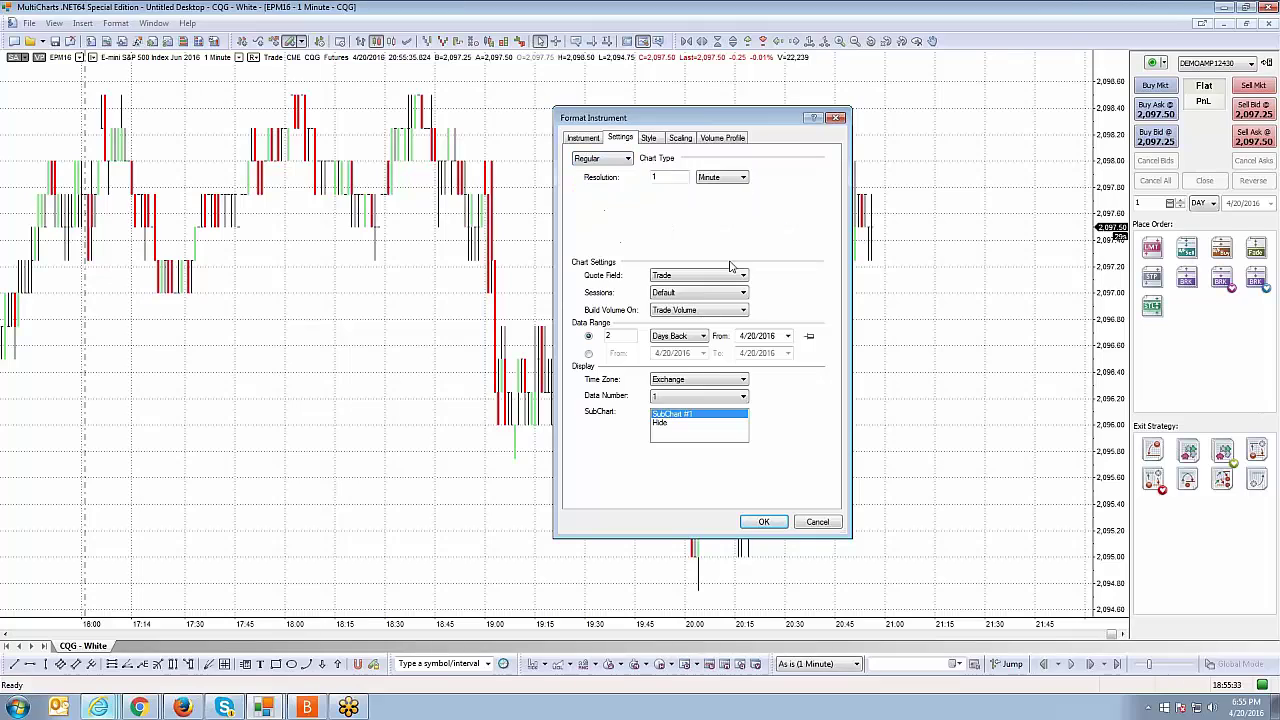
{"action": "left_click", "coordinate": [660, 178]}
Try Tick, Contract and Point as the resolution unit, then choose Second.
{"action": "left_click", "coordinate": [743, 178]}
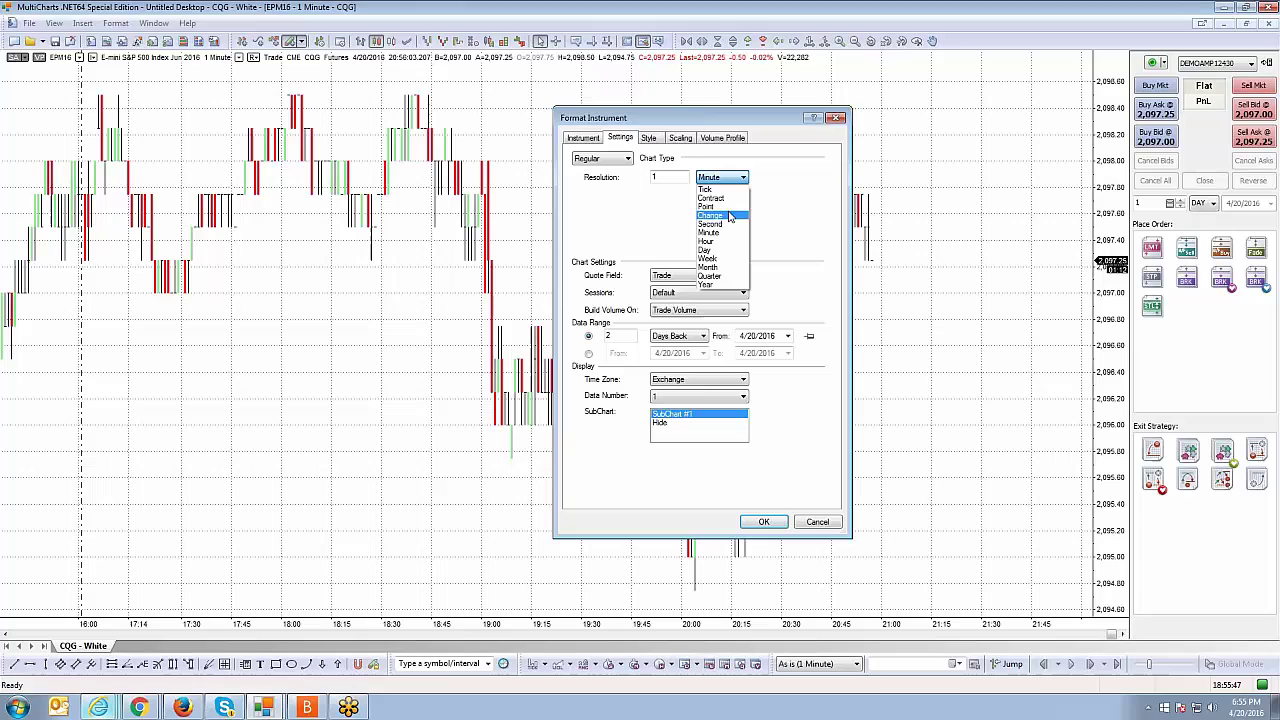
{"action": "left_click", "coordinate": [718, 190]}
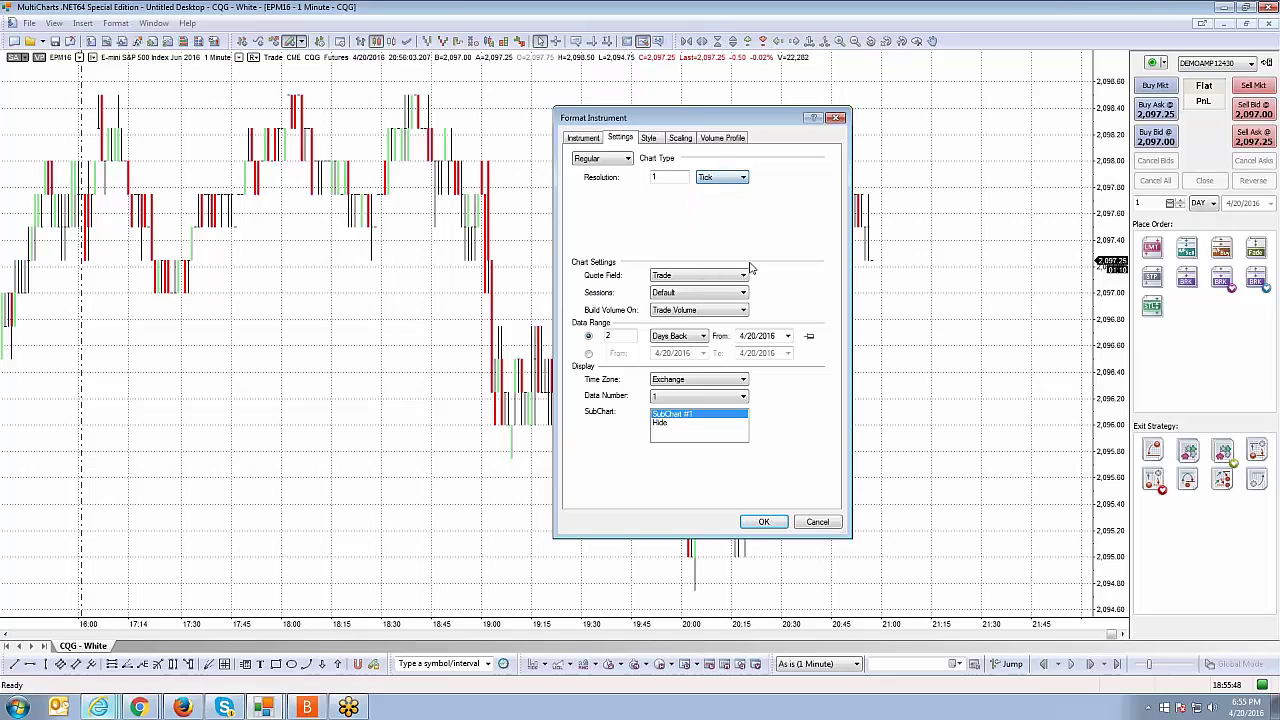
{"action": "left_click", "coordinate": [743, 178]}
{"action": "left_click", "coordinate": [728, 198]}
{"action": "left_click", "coordinate": [743, 177]}
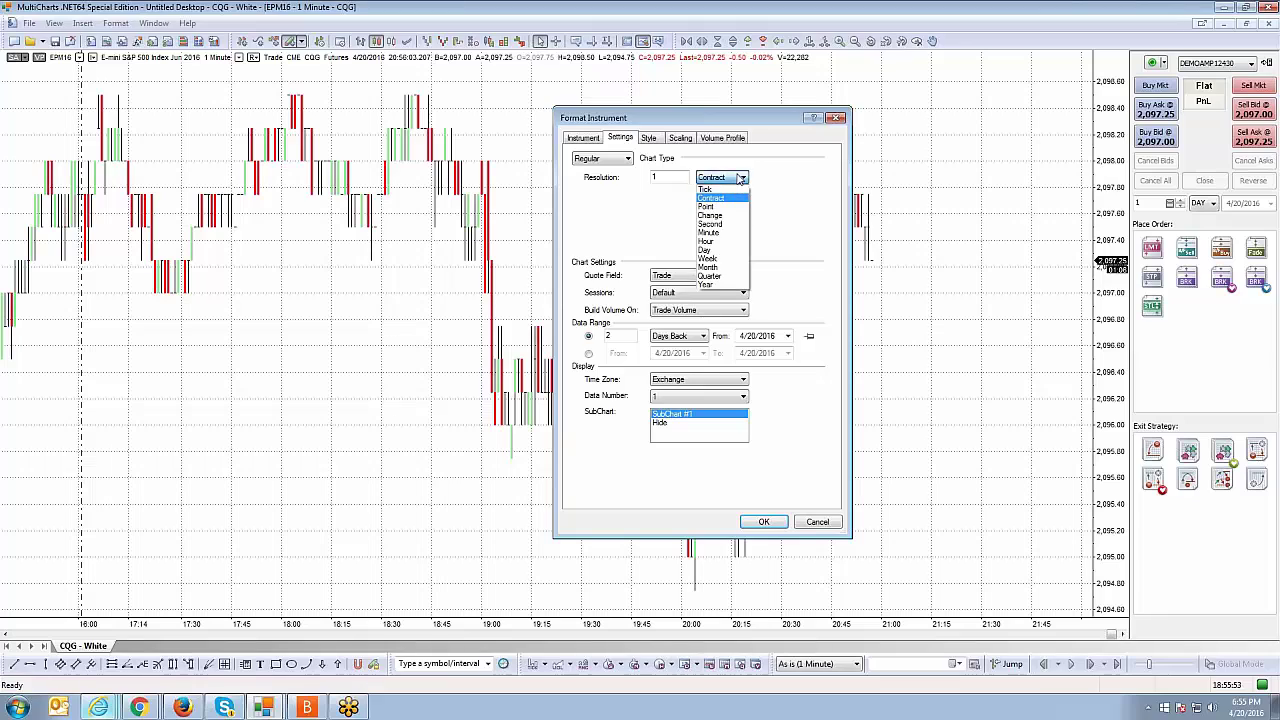
{"action": "left_click", "coordinate": [720, 206]}
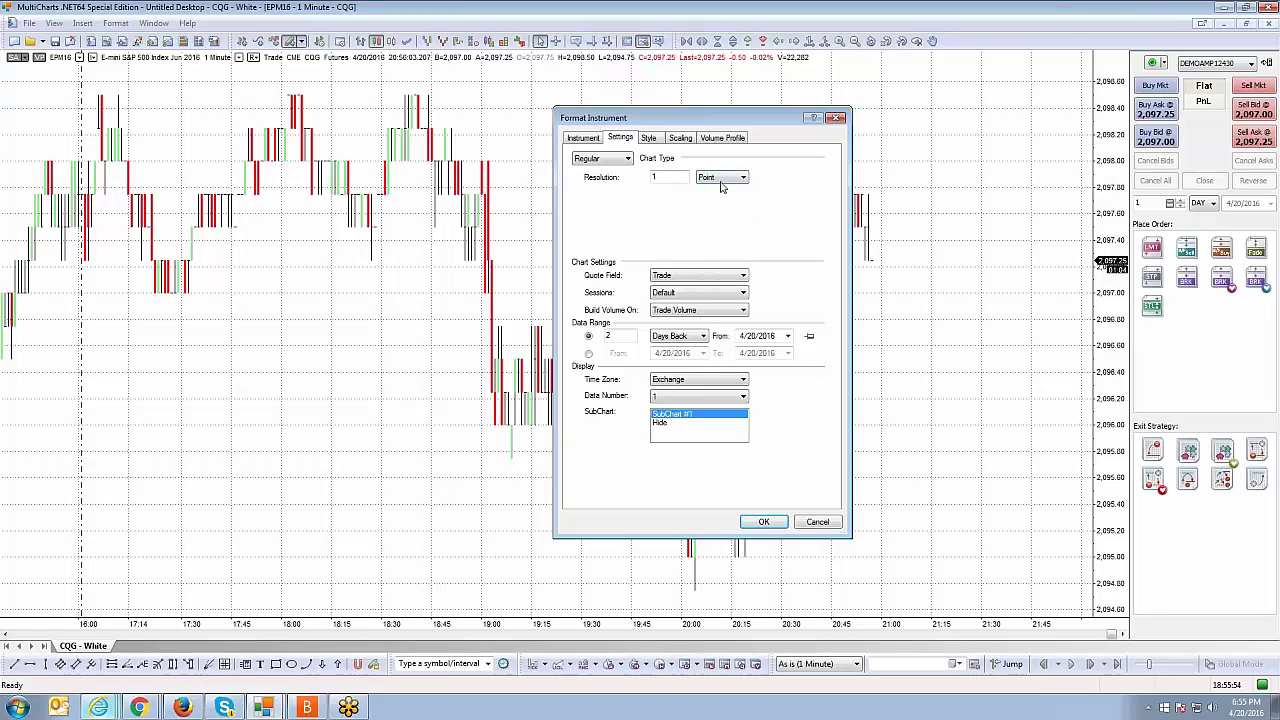
{"action": "left_click", "coordinate": [728, 181]}
{"action": "left_click", "coordinate": [731, 187]}
{"action": "left_click", "coordinate": [724, 226]}
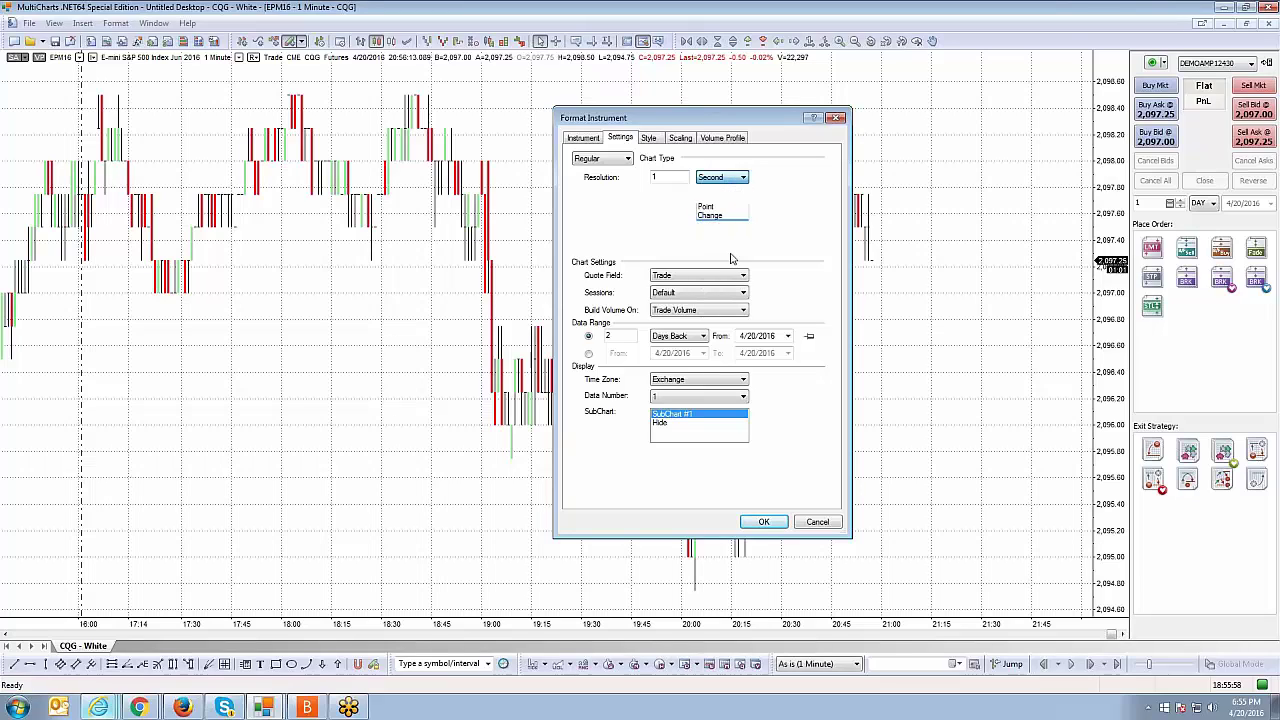
{"action": "left_click", "coordinate": [730, 176]}
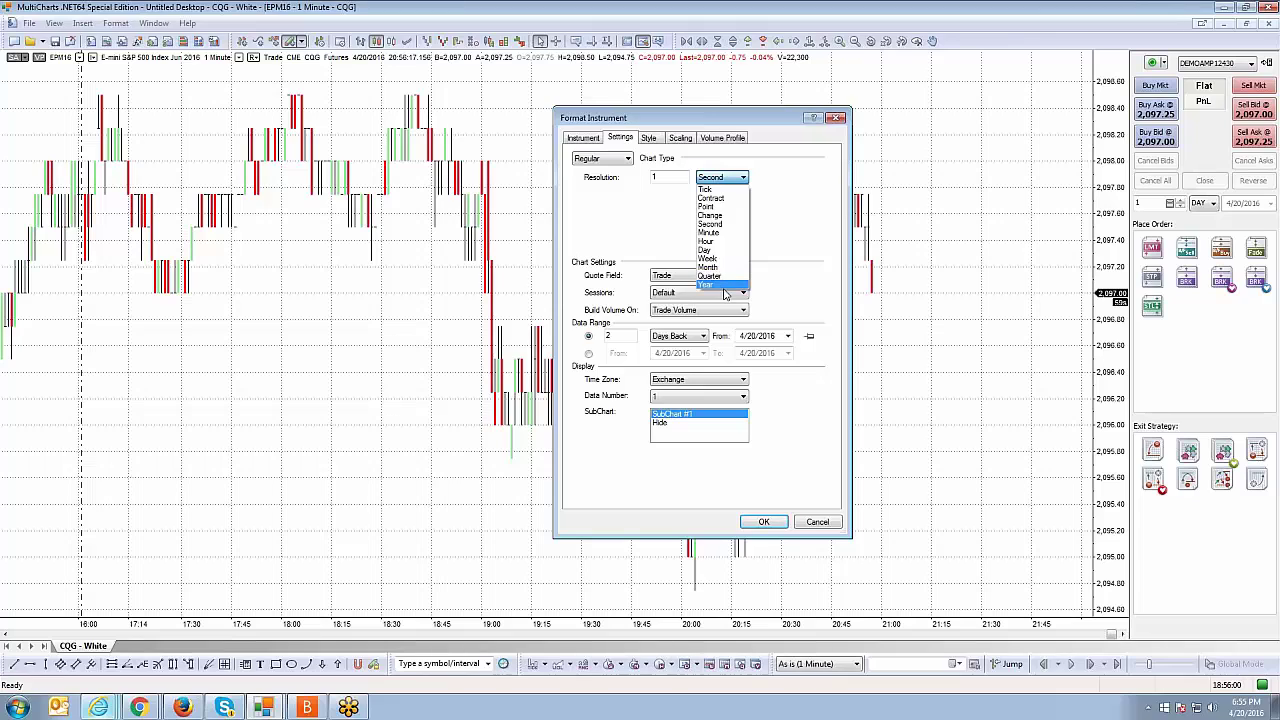
Set the resolution to 15 Minute.
{"action": "left_click", "coordinate": [709, 224]}
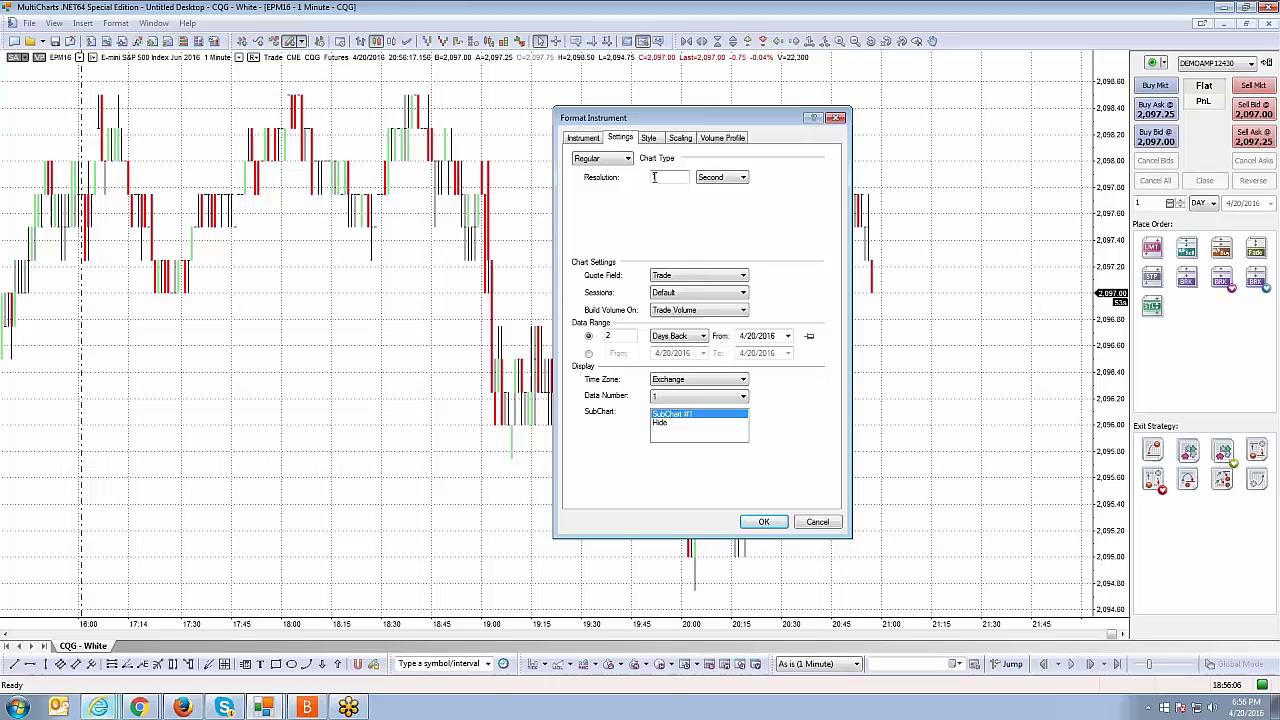
{"action": "left_click", "coordinate": [657, 177]}
{"action": "left_click", "coordinate": [716, 179]}
{"action": "left_click", "coordinate": [720, 236]}
{"action": "left_click", "coordinate": [655, 177]}
{"action": "type", "text": "15"}
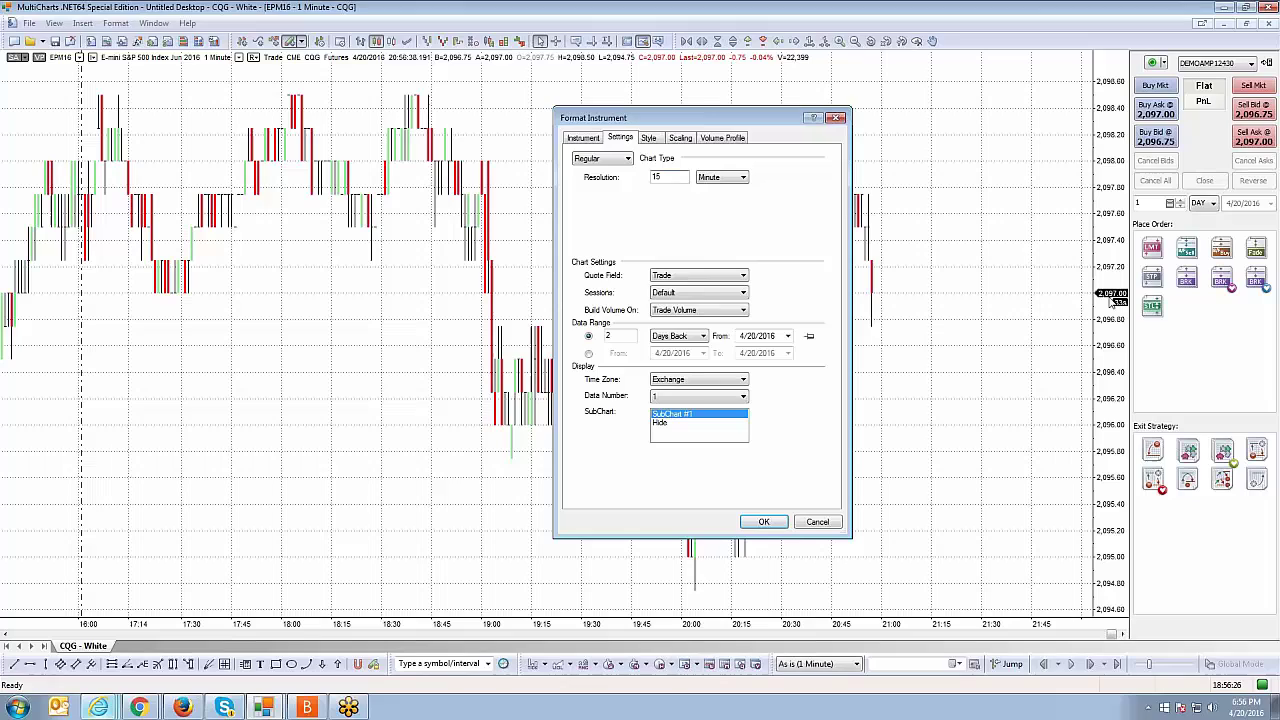
Try Bid and Ask as the quote field, then return it to Trade.
{"action": "left_click", "coordinate": [743, 278]}
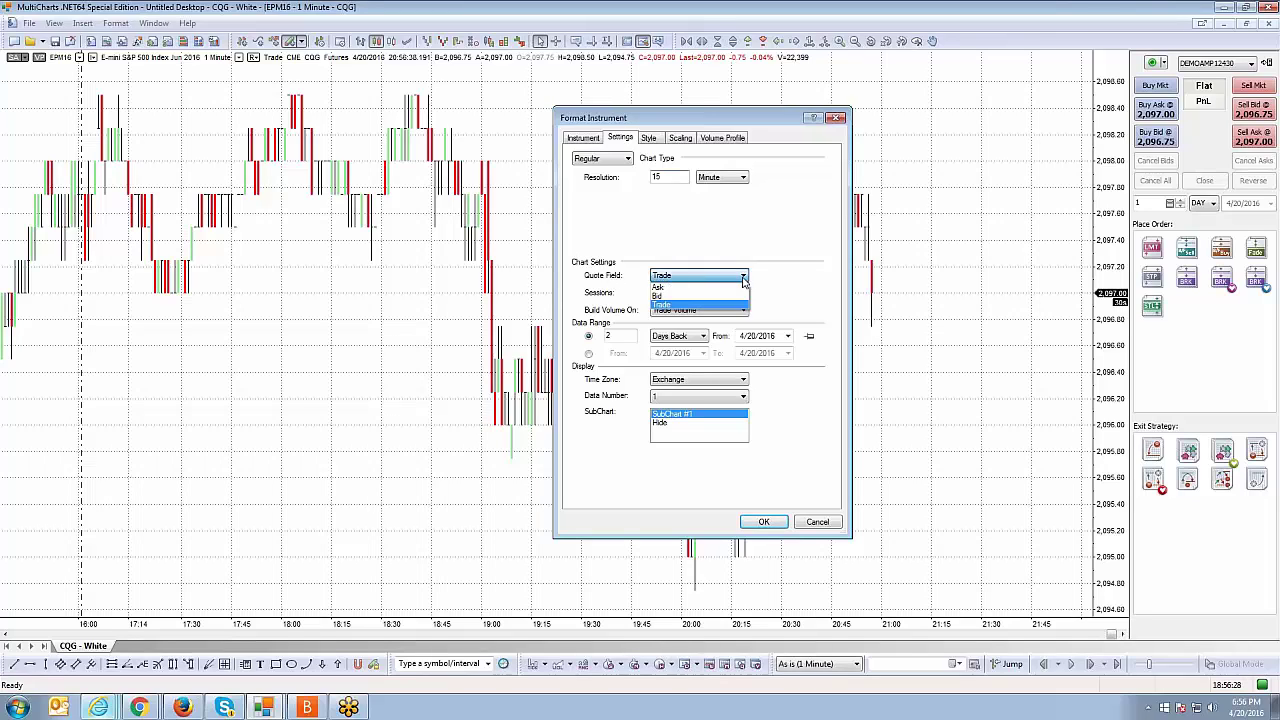
{"action": "left_click", "coordinate": [678, 296]}
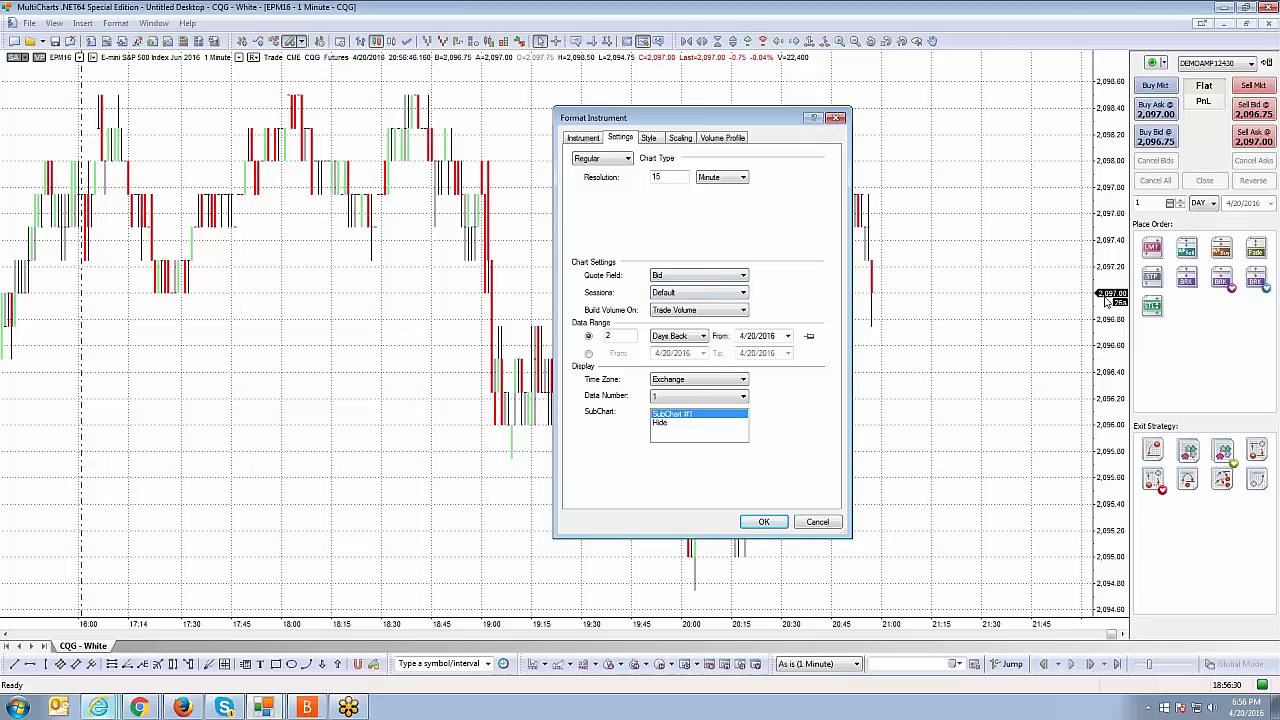
{"action": "left_click", "coordinate": [705, 276]}
{"action": "left_click", "coordinate": [690, 287]}
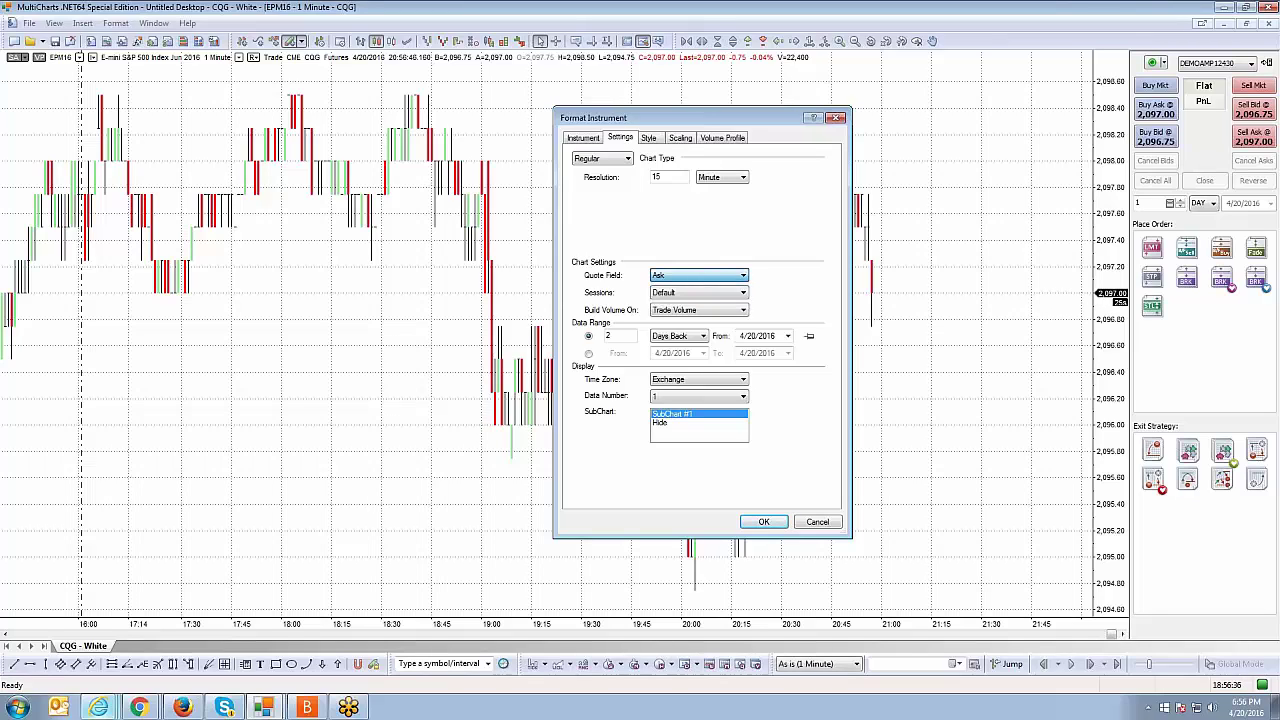
{"action": "left_click", "coordinate": [730, 276]}
{"action": "left_click", "coordinate": [710, 297]}
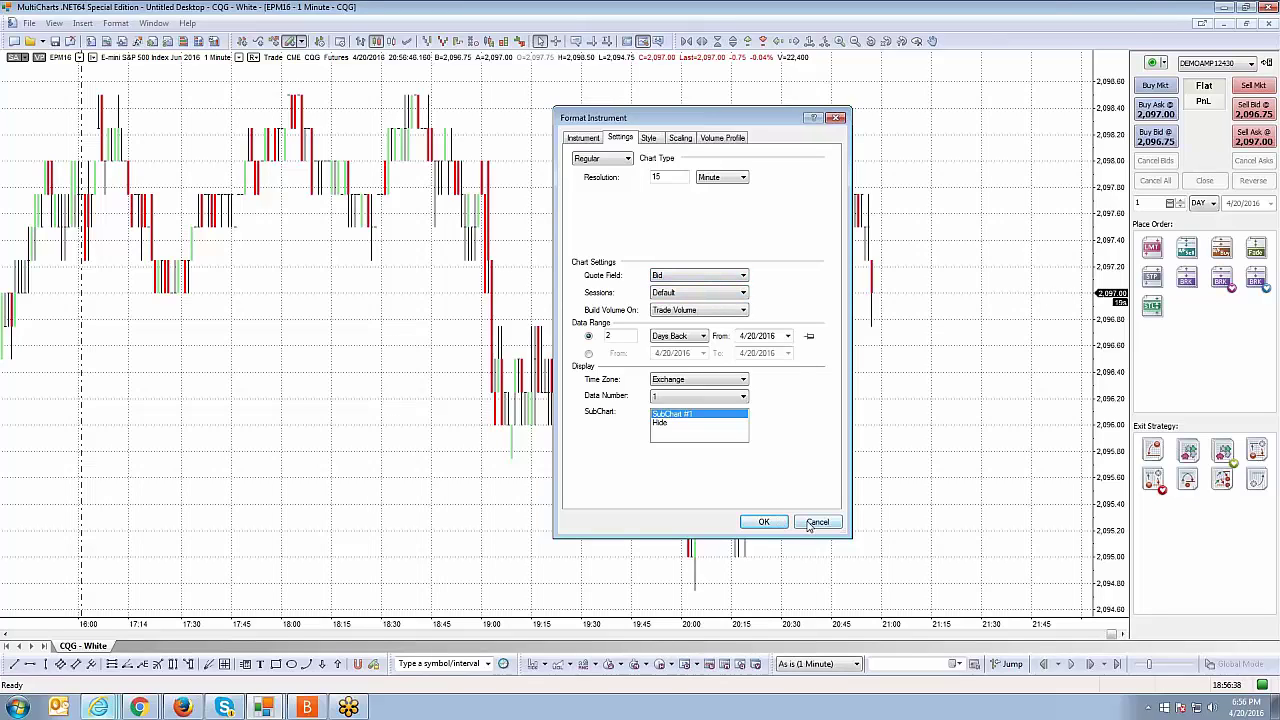
{"action": "left_click", "coordinate": [725, 277]}
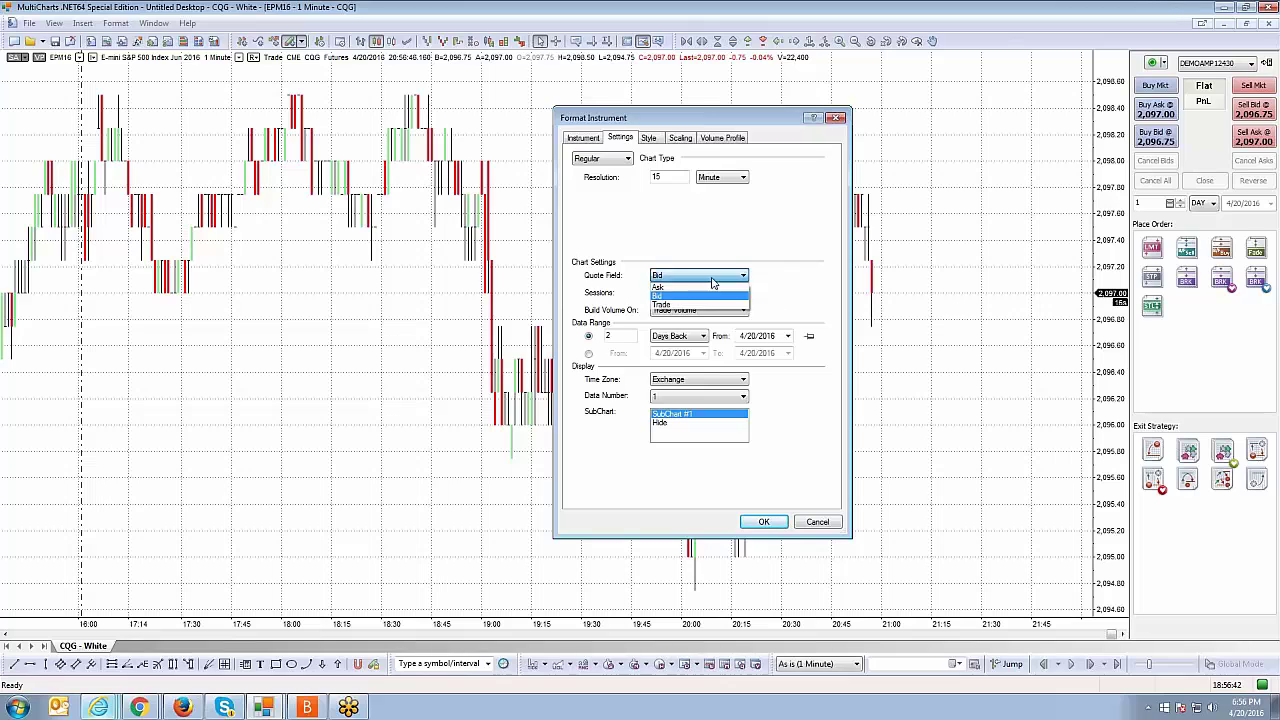
{"action": "left_click", "coordinate": [679, 304]}
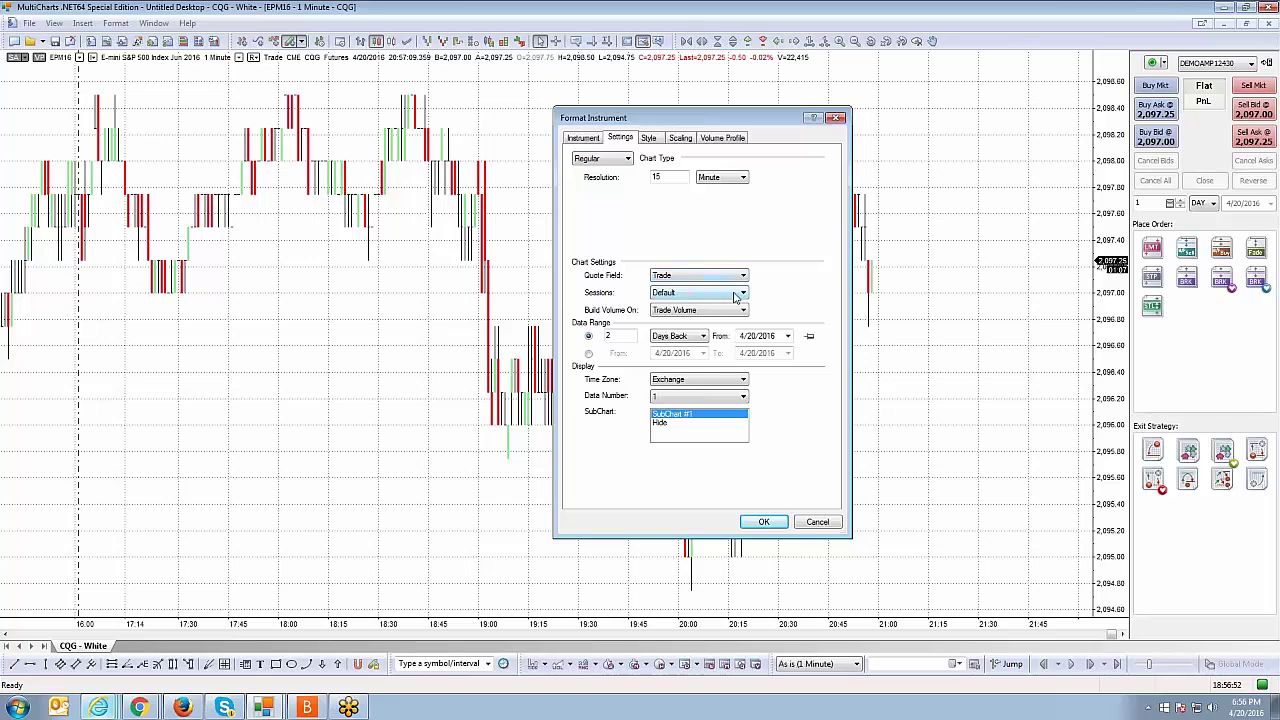
Expand the Sessions dropdown, currently set to Default.
{"action": "left_click", "coordinate": [737, 293]}
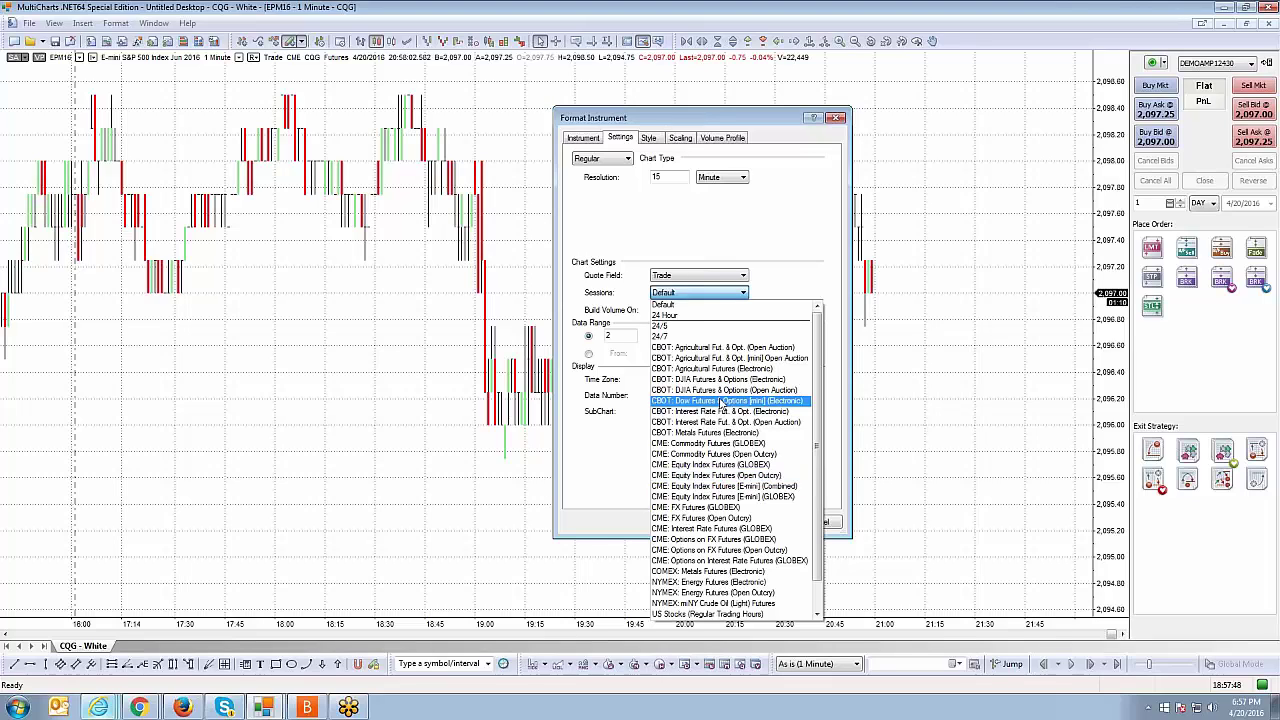
Choose CME: Equity Index Futures as the session template.
{"action": "left_click", "coordinate": [696, 301]}
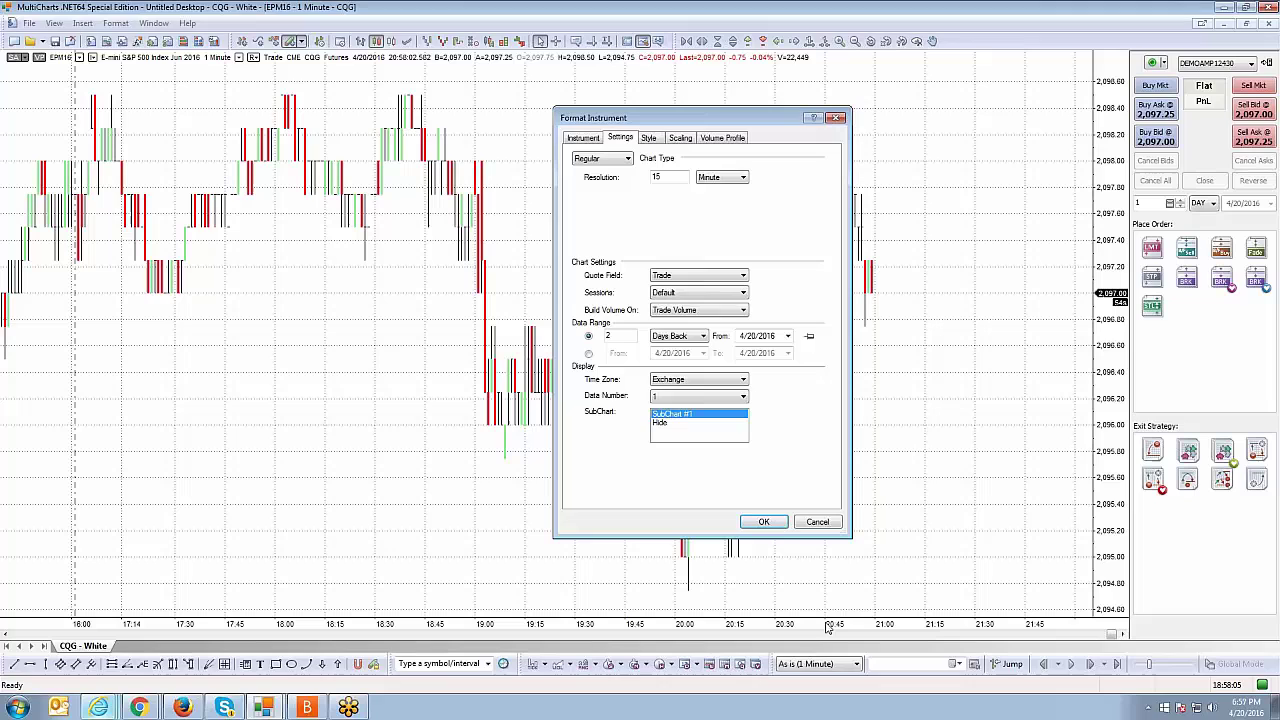
{"action": "left_click_drag", "start_coordinate": [736, 118], "coordinate": [464, 122]}
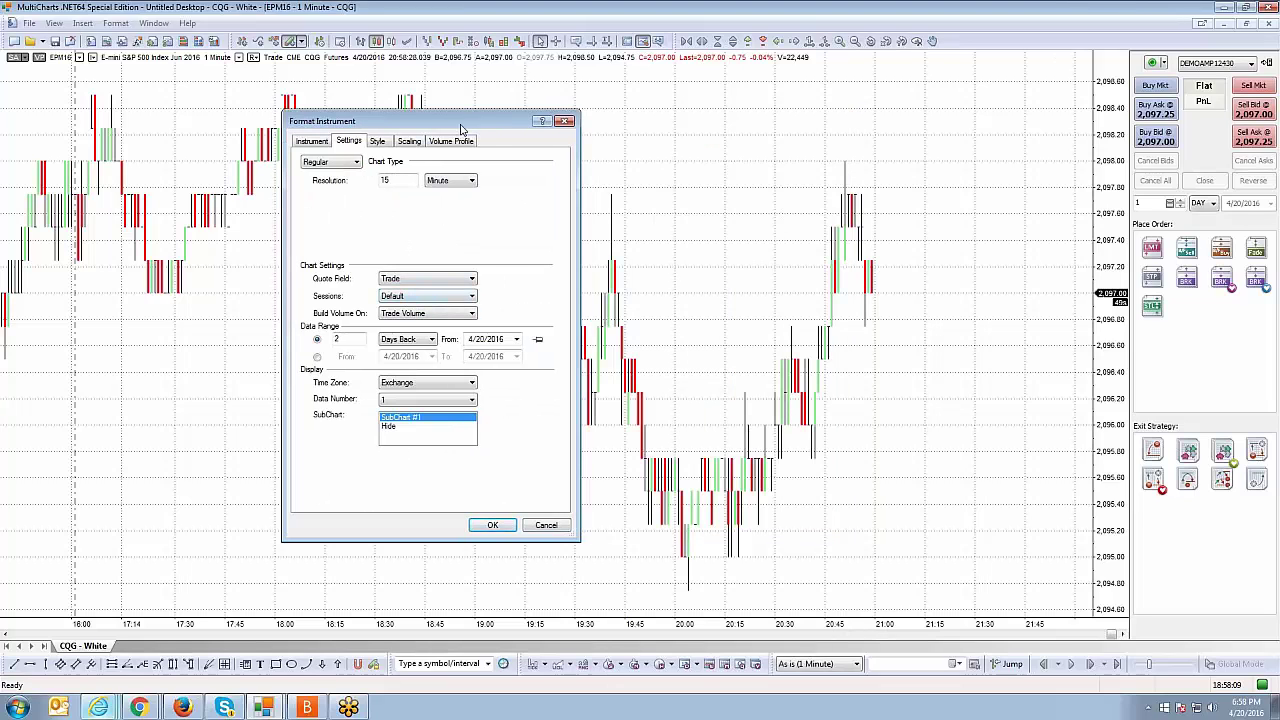
{"action": "left_click_drag", "start_coordinate": [420, 121], "coordinate": [608, 114]}
{"action": "left_click", "coordinate": [615, 289]}
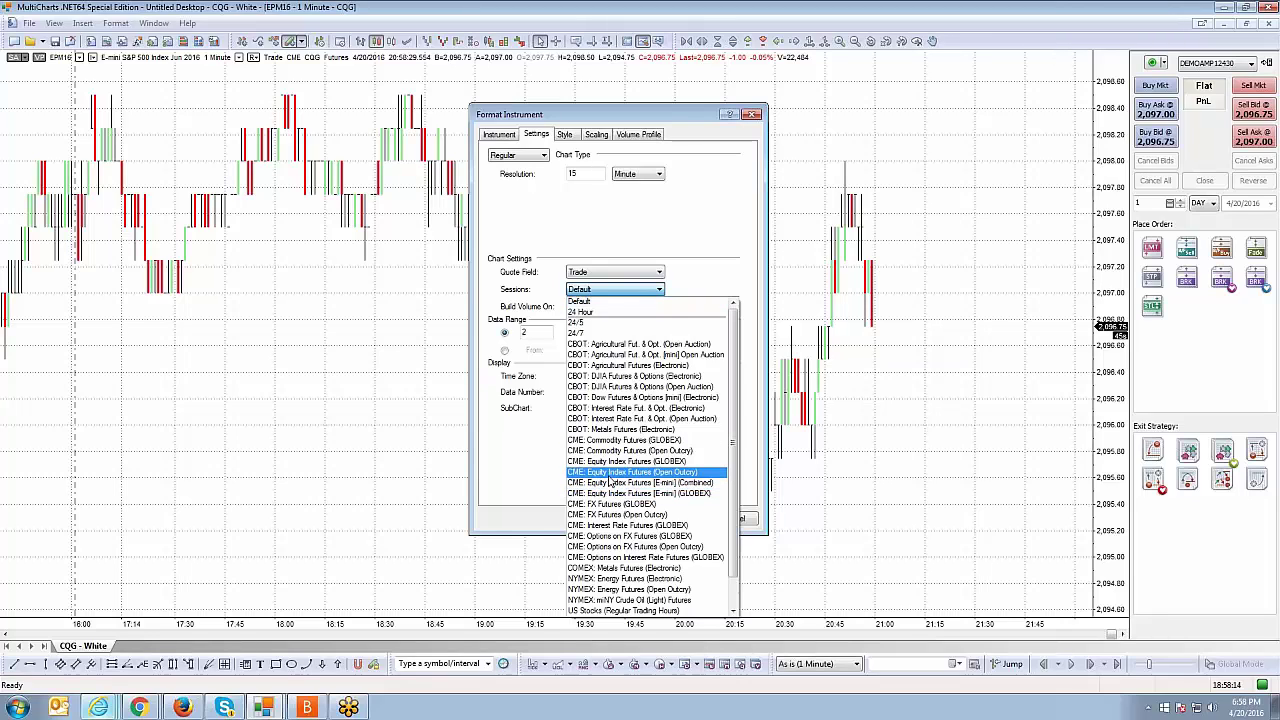
{"action": "left_click", "coordinate": [610, 478]}
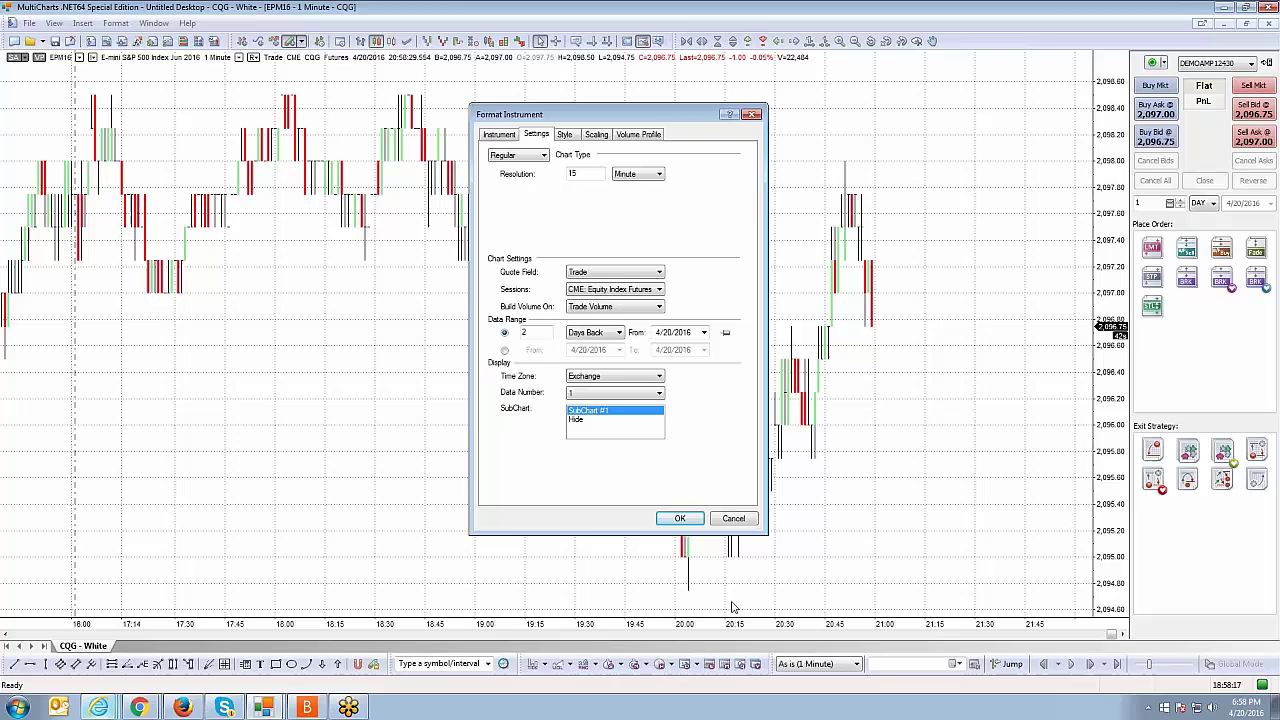
Apply the 15-minute settings, then set Sessions back to Default and apply again.
{"action": "left_click", "coordinate": [679, 519]}
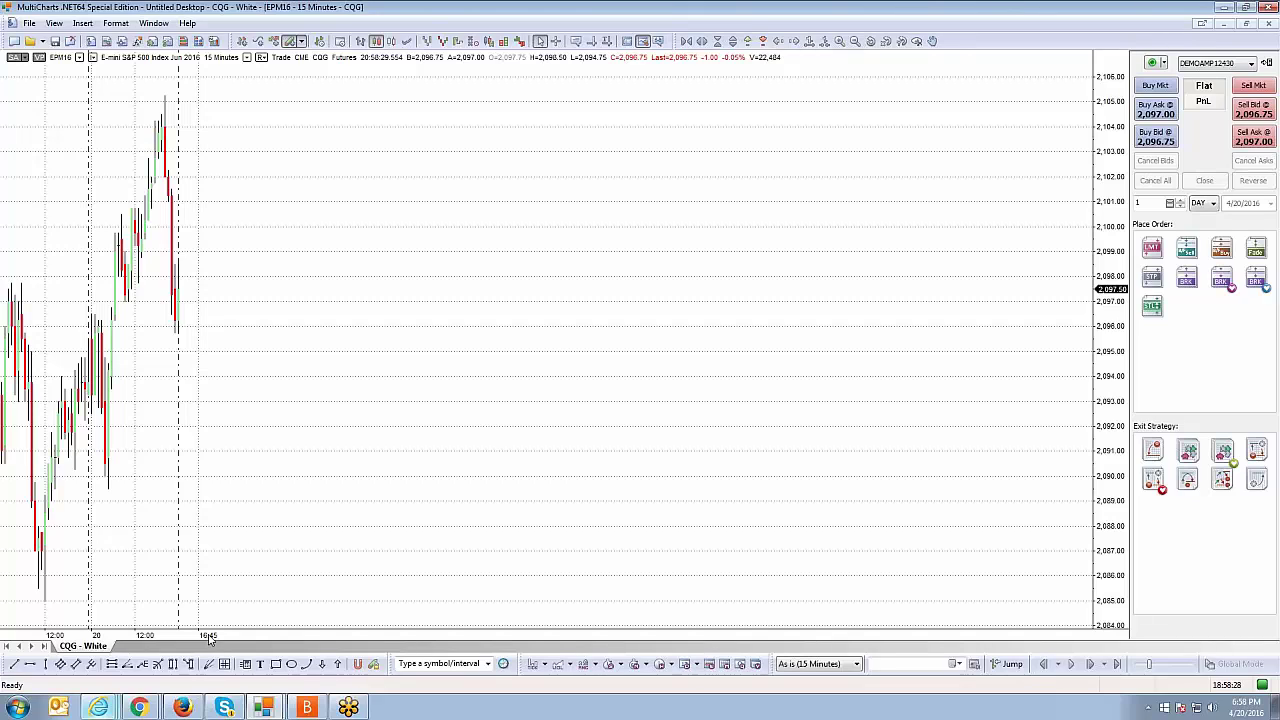
{"action": "right_click", "coordinate": [380, 186]}
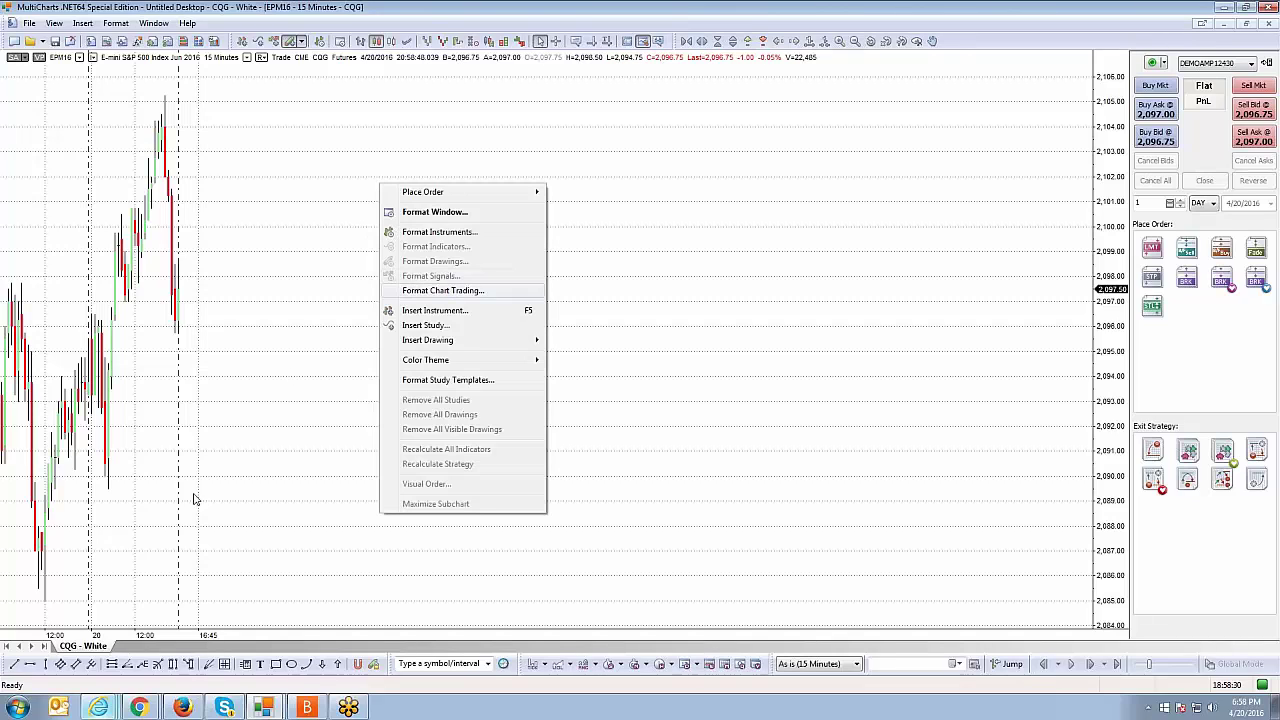
{"action": "left_click", "coordinate": [433, 233]}
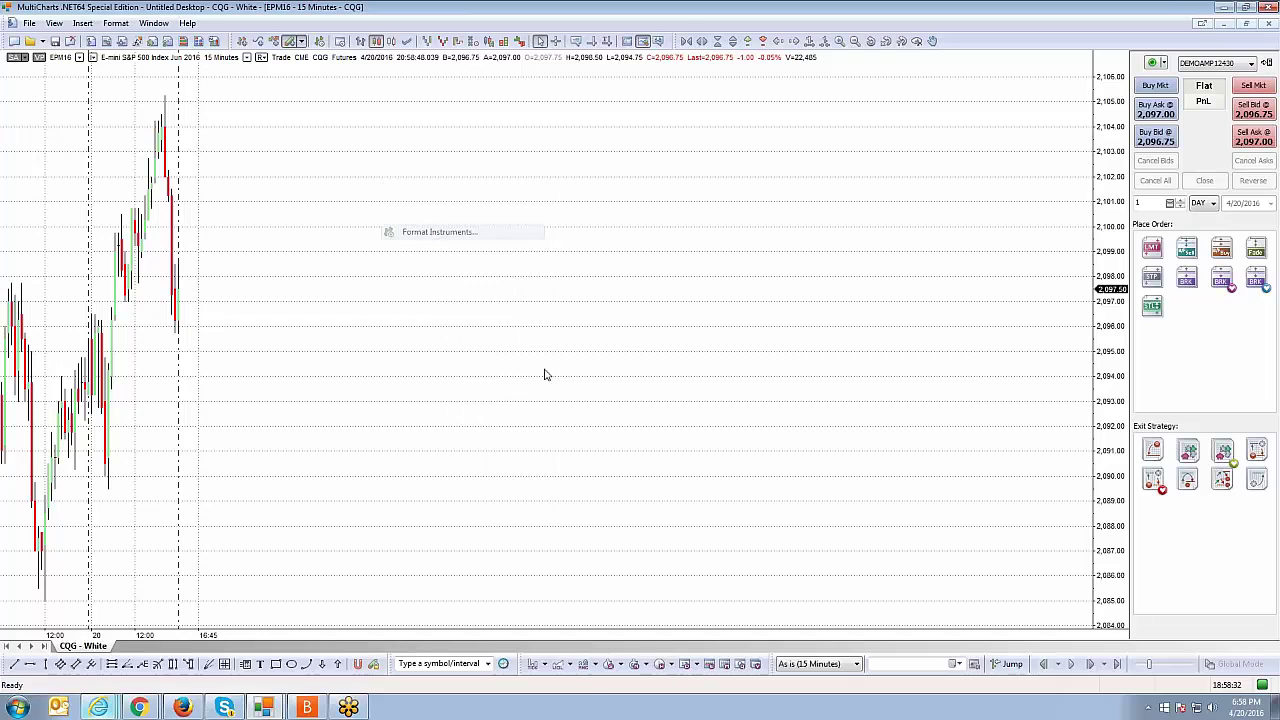
{"action": "left_click", "coordinate": [627, 290]}
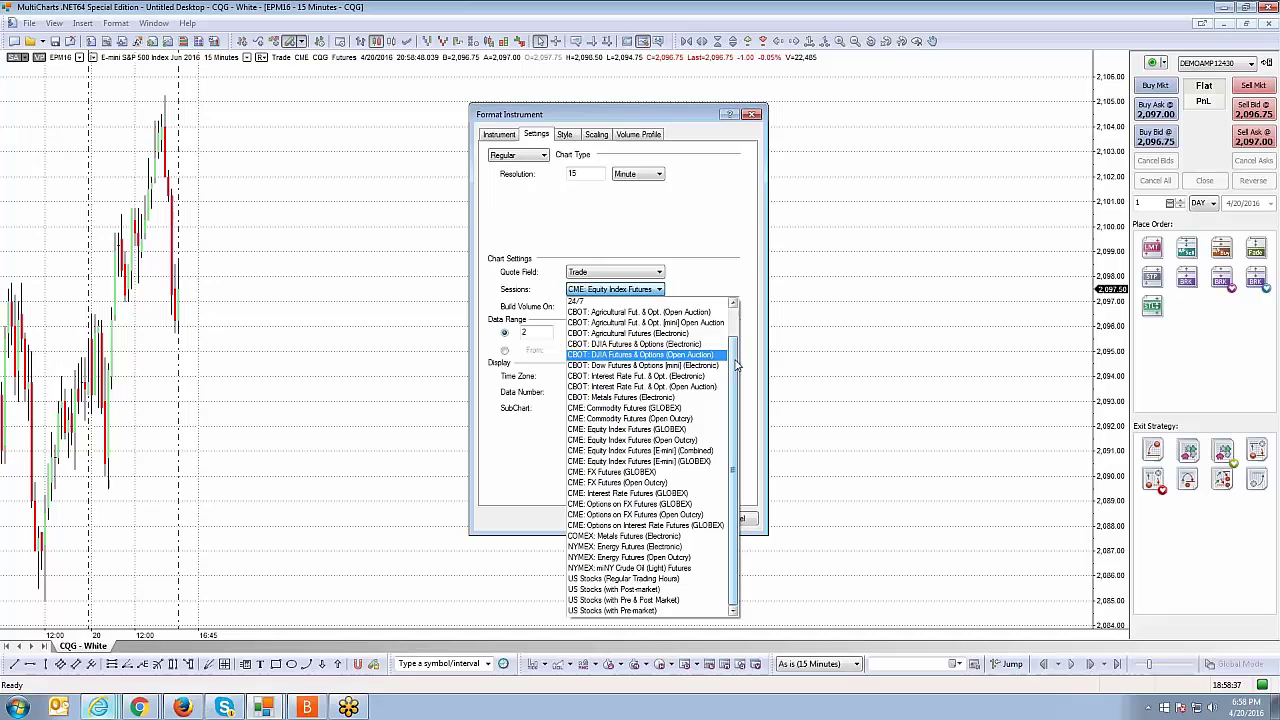
{"action": "scroll", "coordinate": [736, 365], "scroll_direction": "up", "scroll_amount": 1}
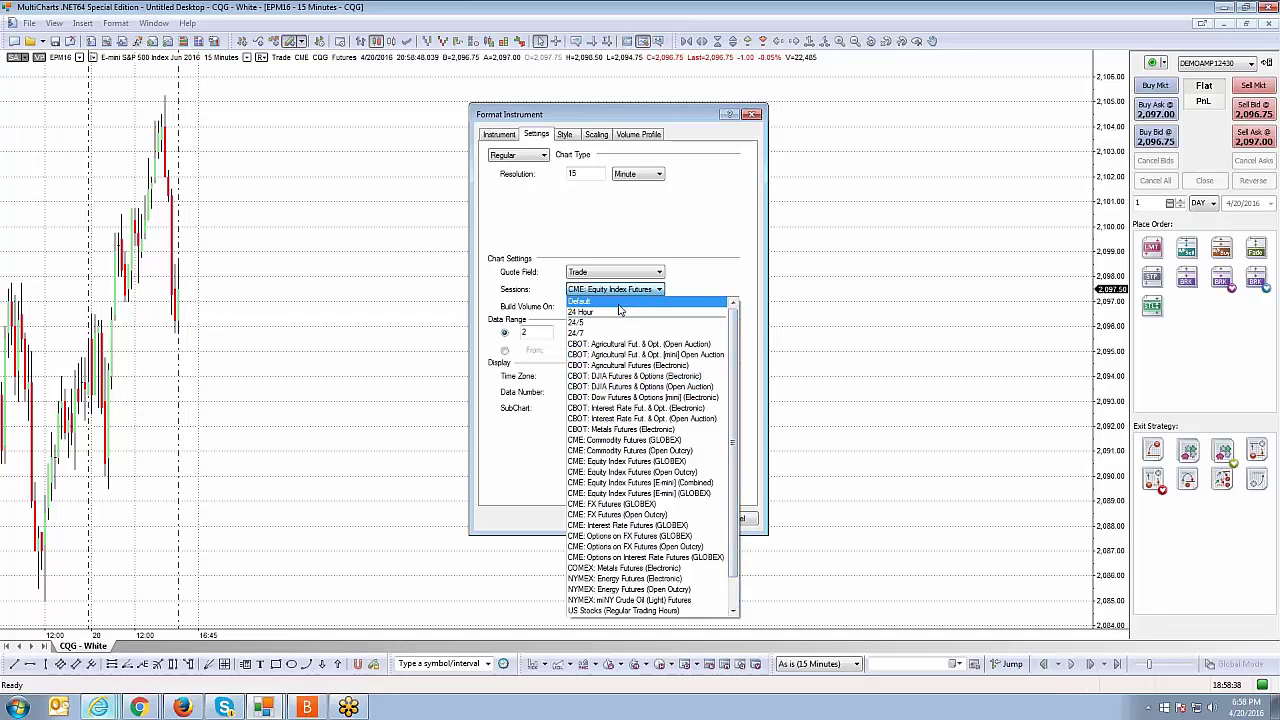
{"action": "left_click", "coordinate": [650, 303]}
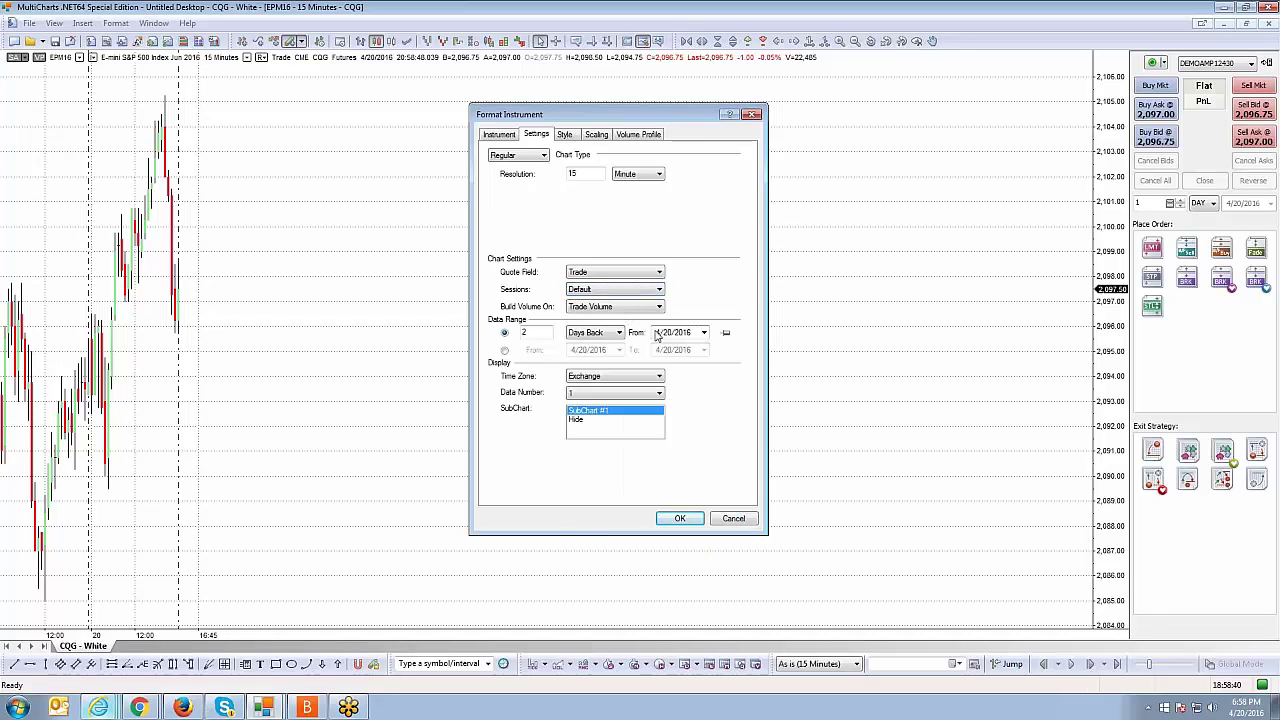
{"action": "left_click", "coordinate": [656, 290]}
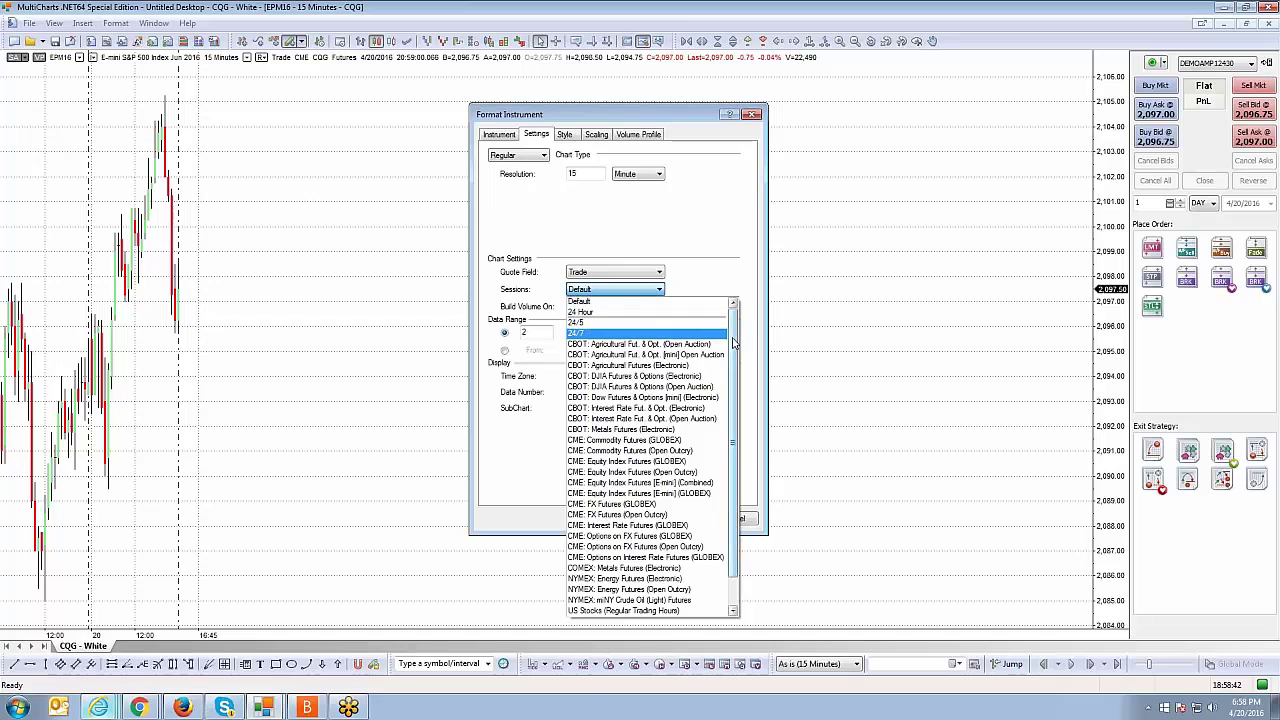
{"action": "scroll", "coordinate": [640, 400], "scroll_direction": "down", "scroll_amount": 1}
{"action": "left_click", "coordinate": [708, 243]}
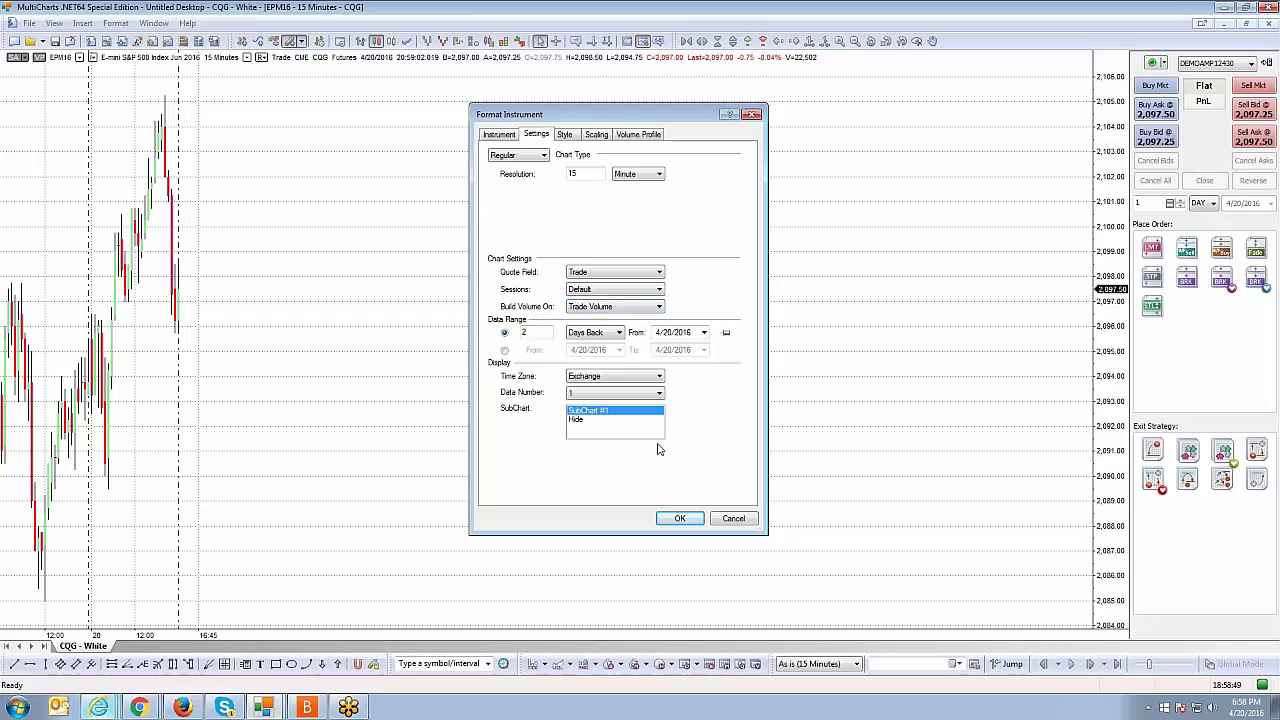
{"action": "left_click", "coordinate": [679, 518]}
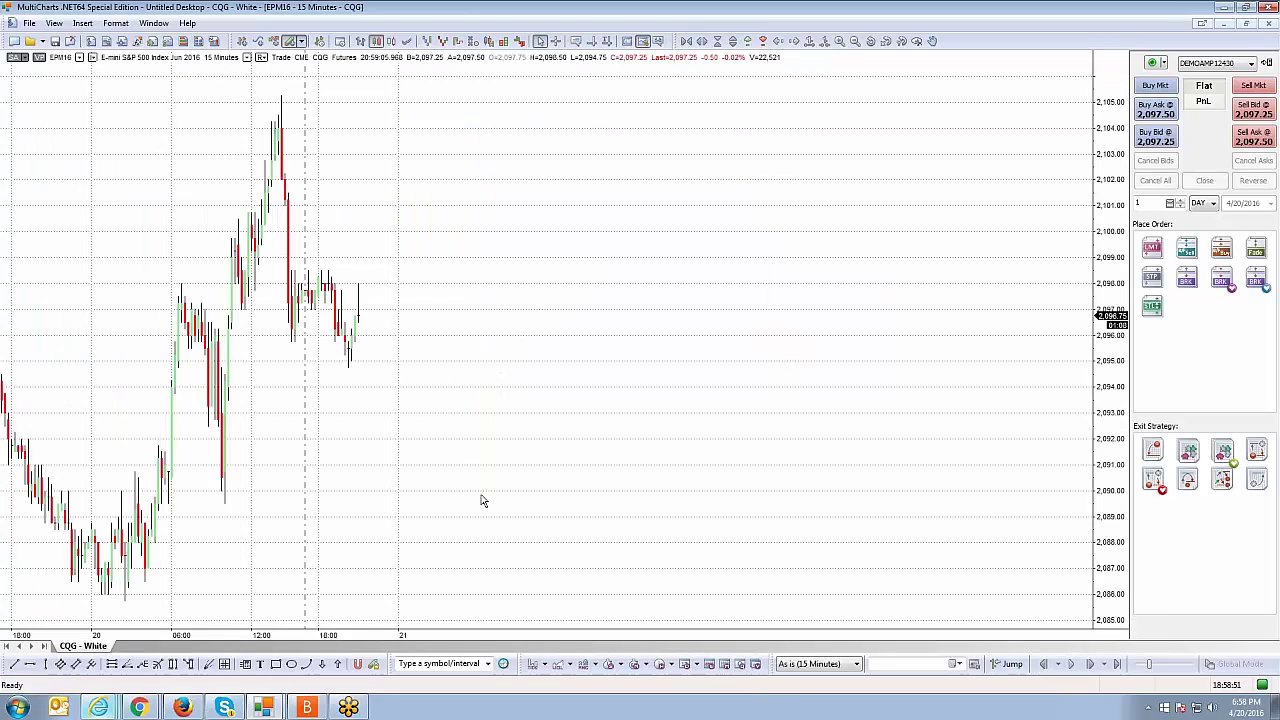
Widen the bar spacing, reopen Format Instrument, and keep Build Volume On at Trade Volume.
{"action": "left_click_drag", "start_coordinate": [540, 636], "coordinate": [615, 640]}
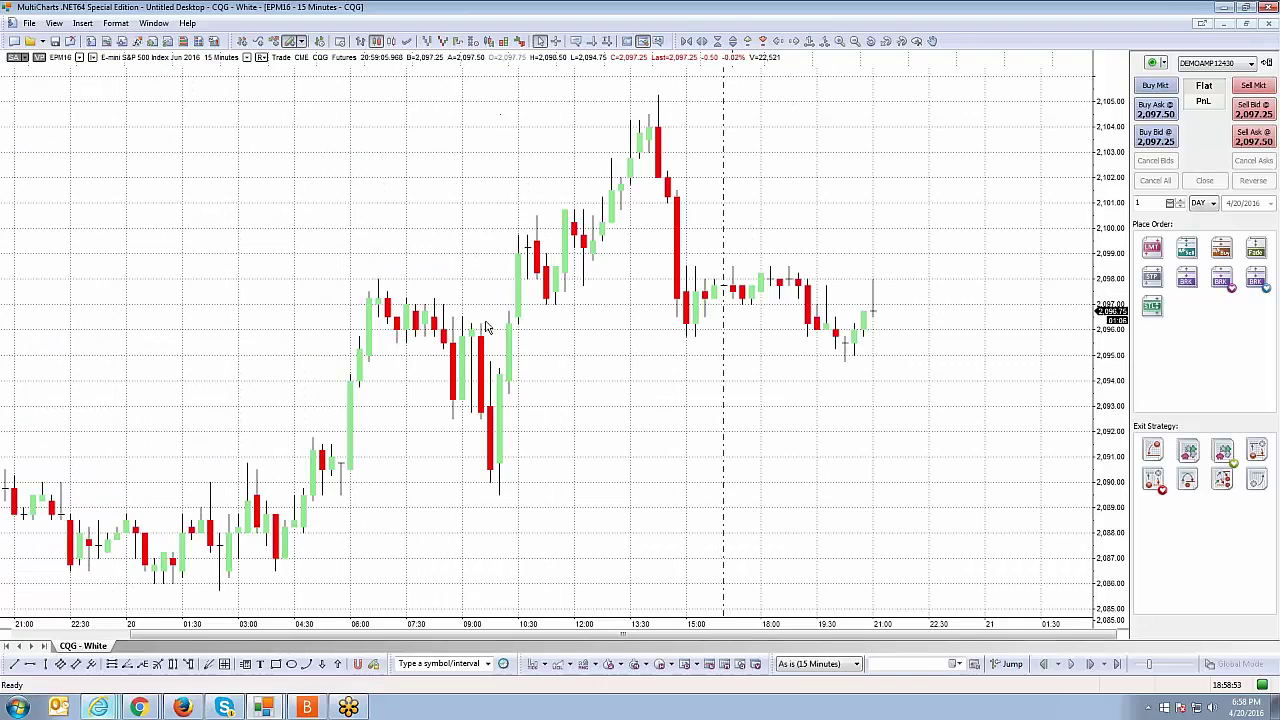
{"action": "right_click", "coordinate": [427, 232]}
{"action": "left_click", "coordinate": [463, 281]}
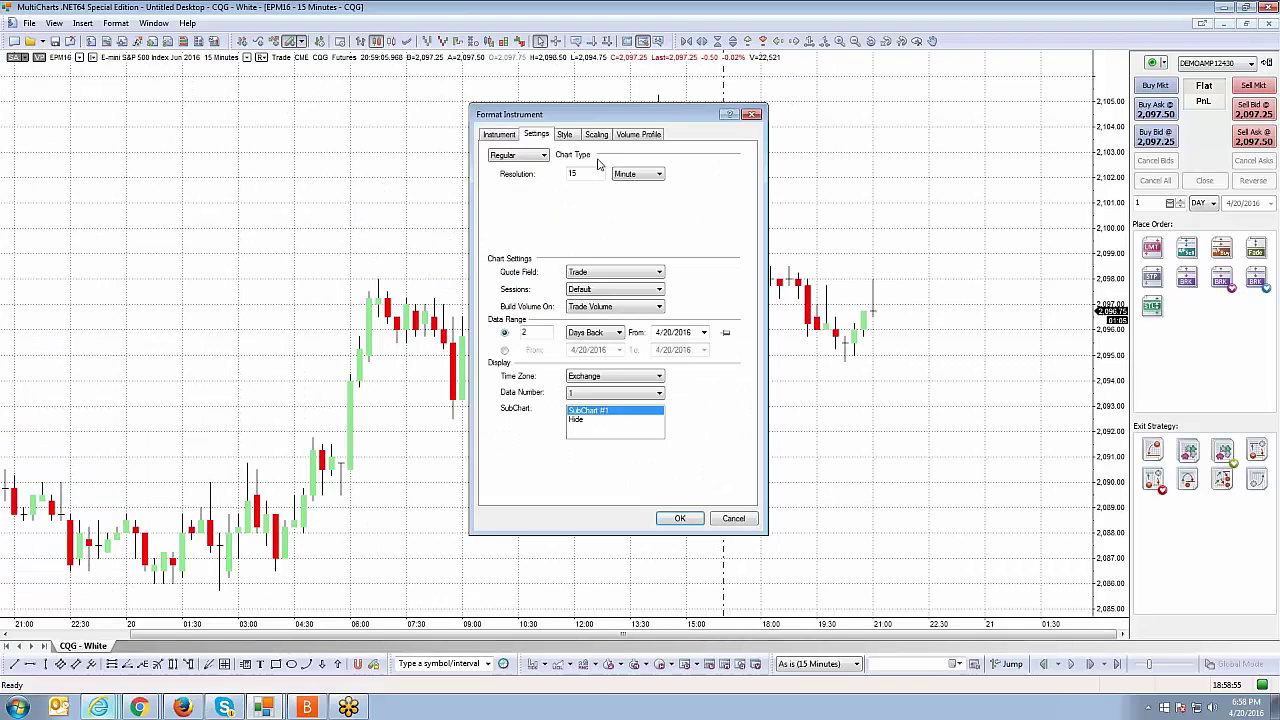
{"action": "left_click_drag", "start_coordinate": [628, 103], "coordinate": [714, 148]}
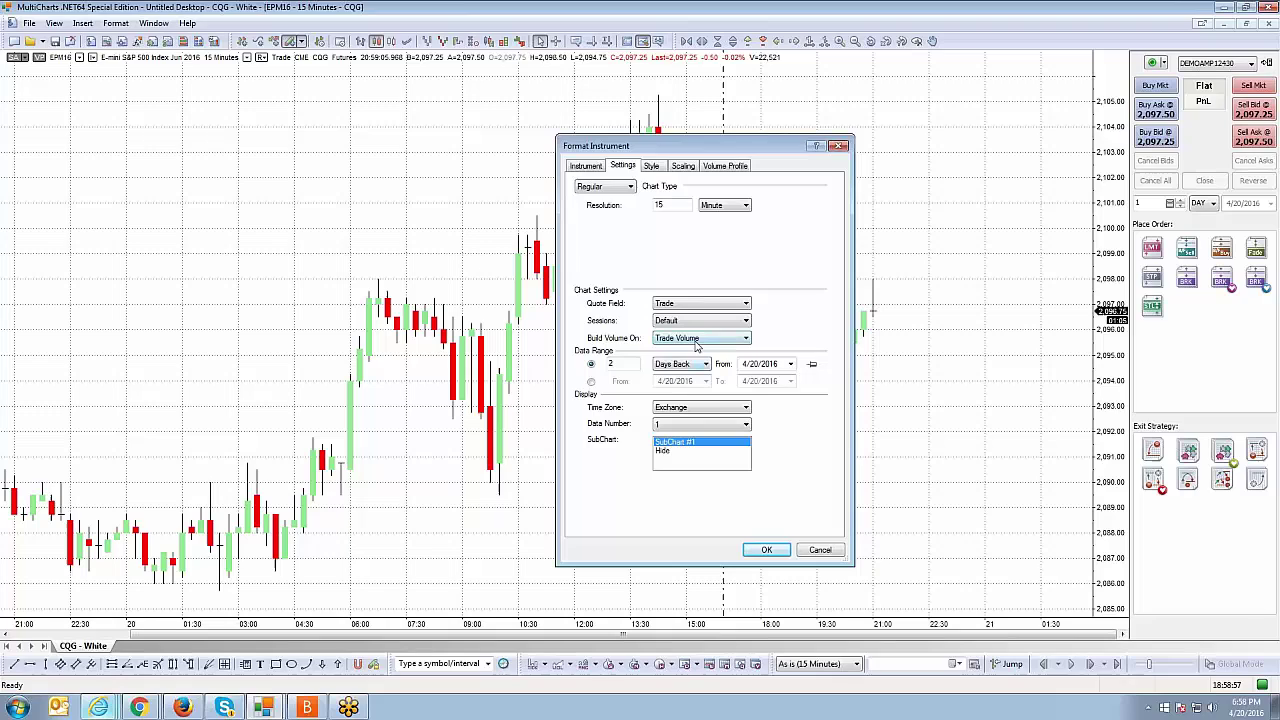
{"action": "left_click", "coordinate": [697, 342]}
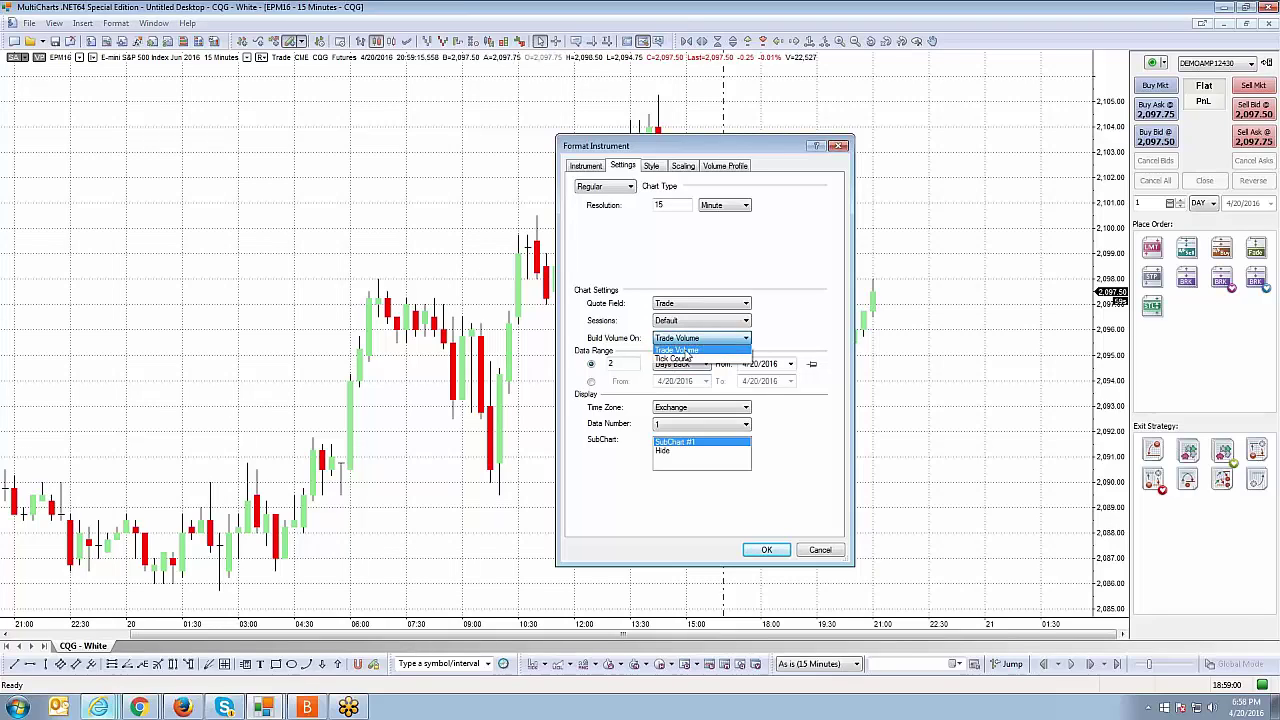
{"action": "left_click", "coordinate": [690, 351]}
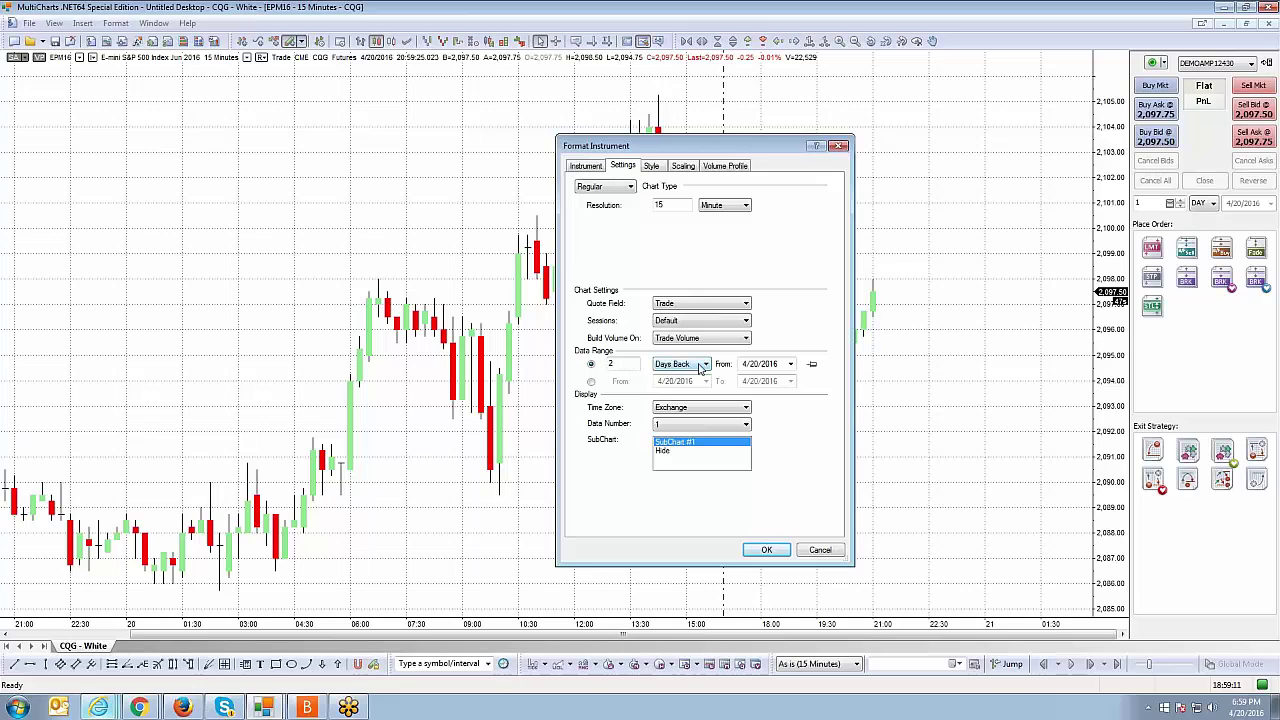
Replace the days-back range with From/To dates, picking 4/1/2016 as the start date.
{"action": "left_click", "coordinate": [678, 368]}
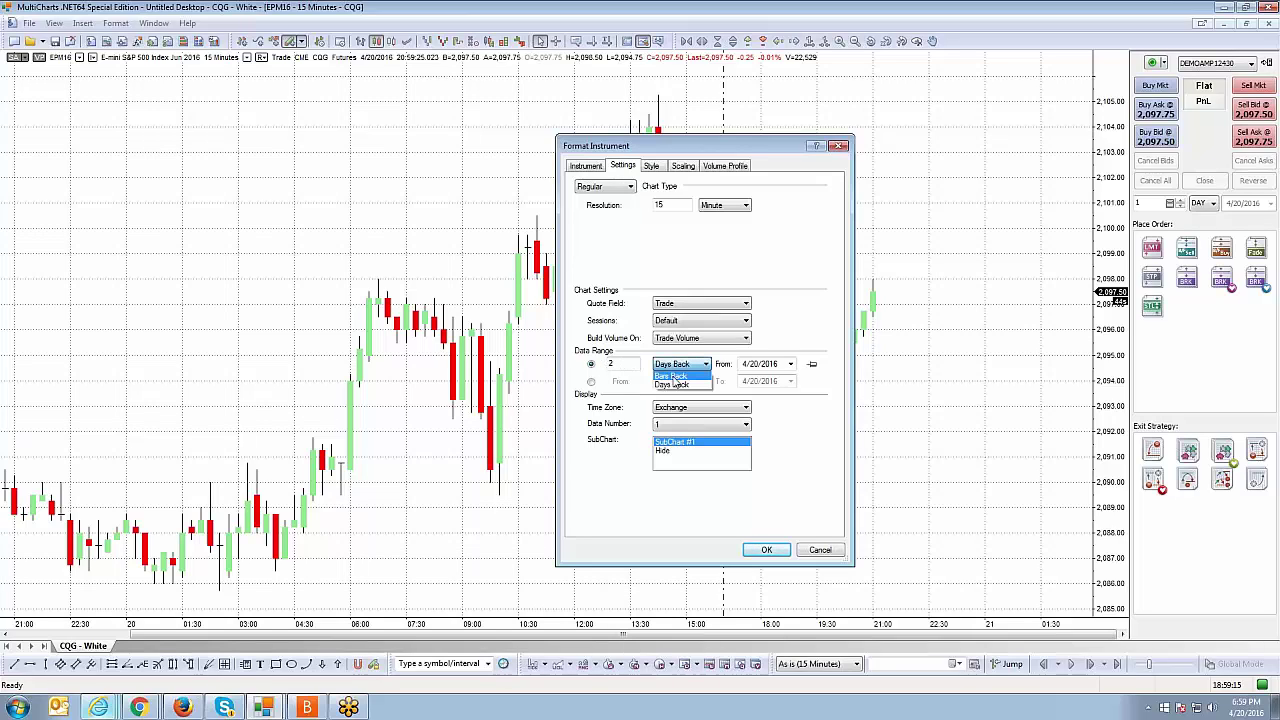
{"action": "left_click", "coordinate": [791, 337]}
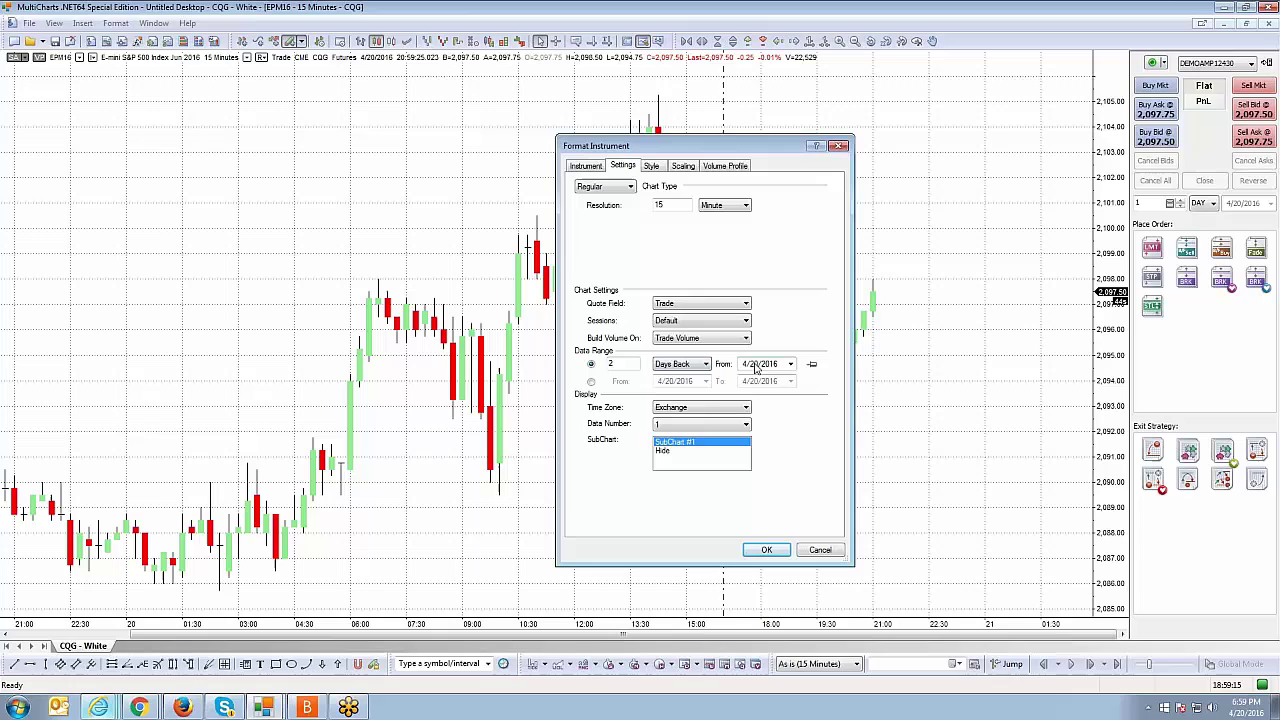
{"action": "left_click", "coordinate": [591, 382]}
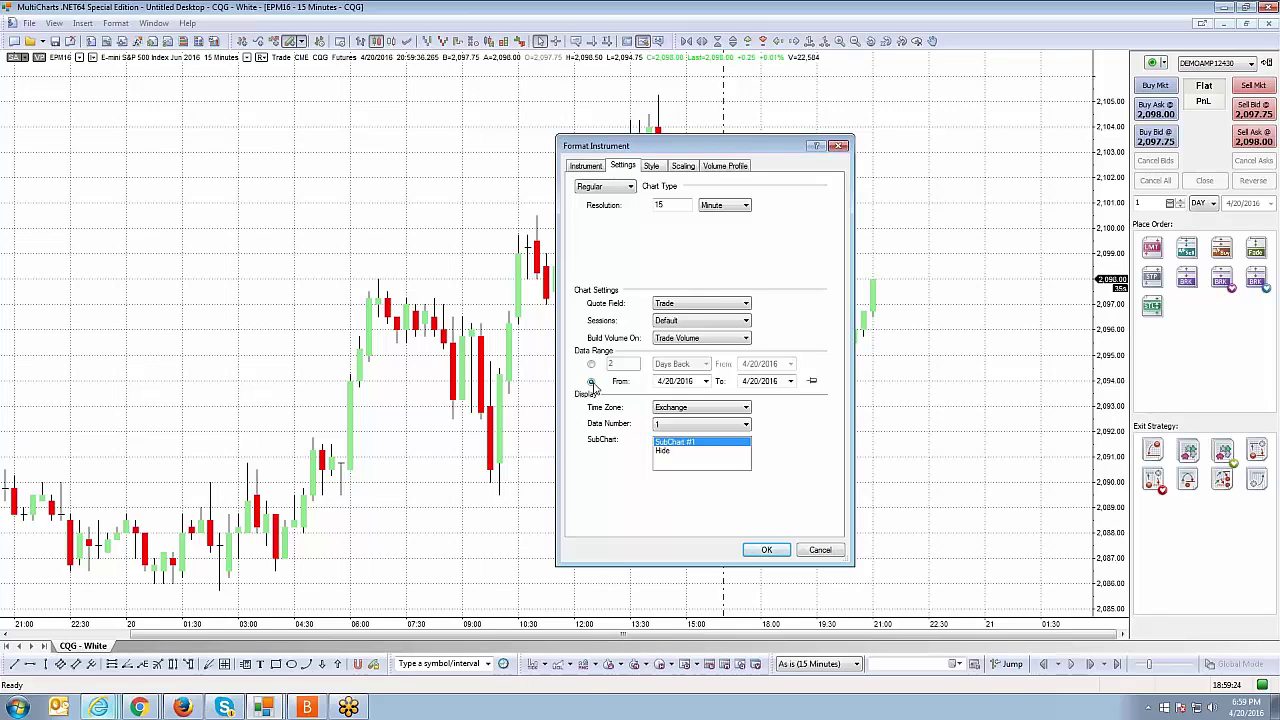
{"action": "left_click", "coordinate": [705, 381]}
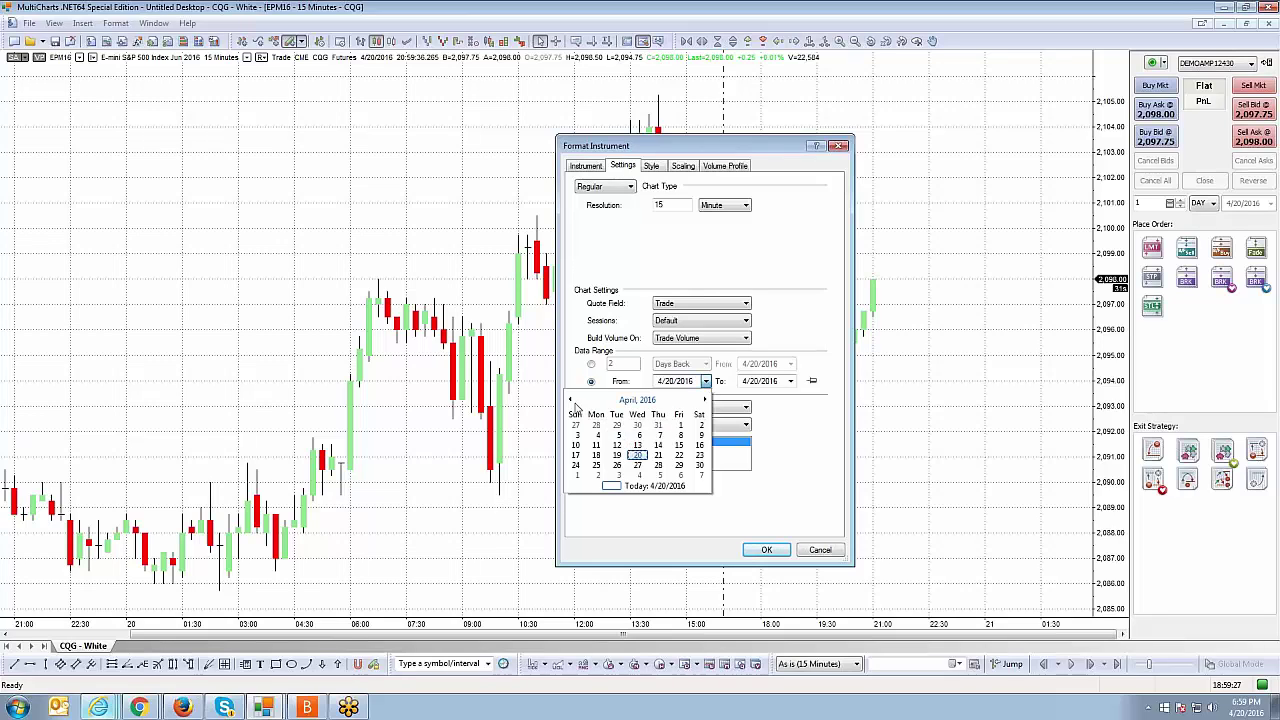
{"action": "left_click", "coordinate": [698, 412]}
{"action": "left_click", "coordinate": [825, 317]}
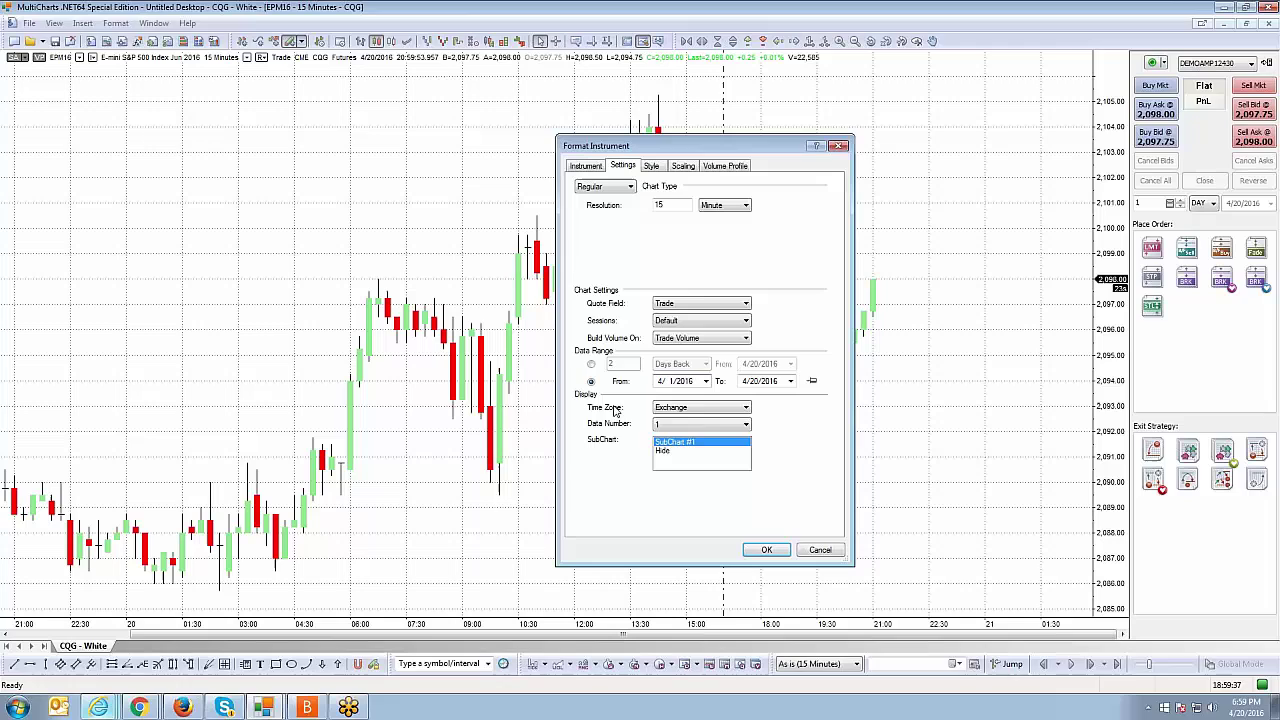
{"action": "left_click", "coordinate": [722, 408]}
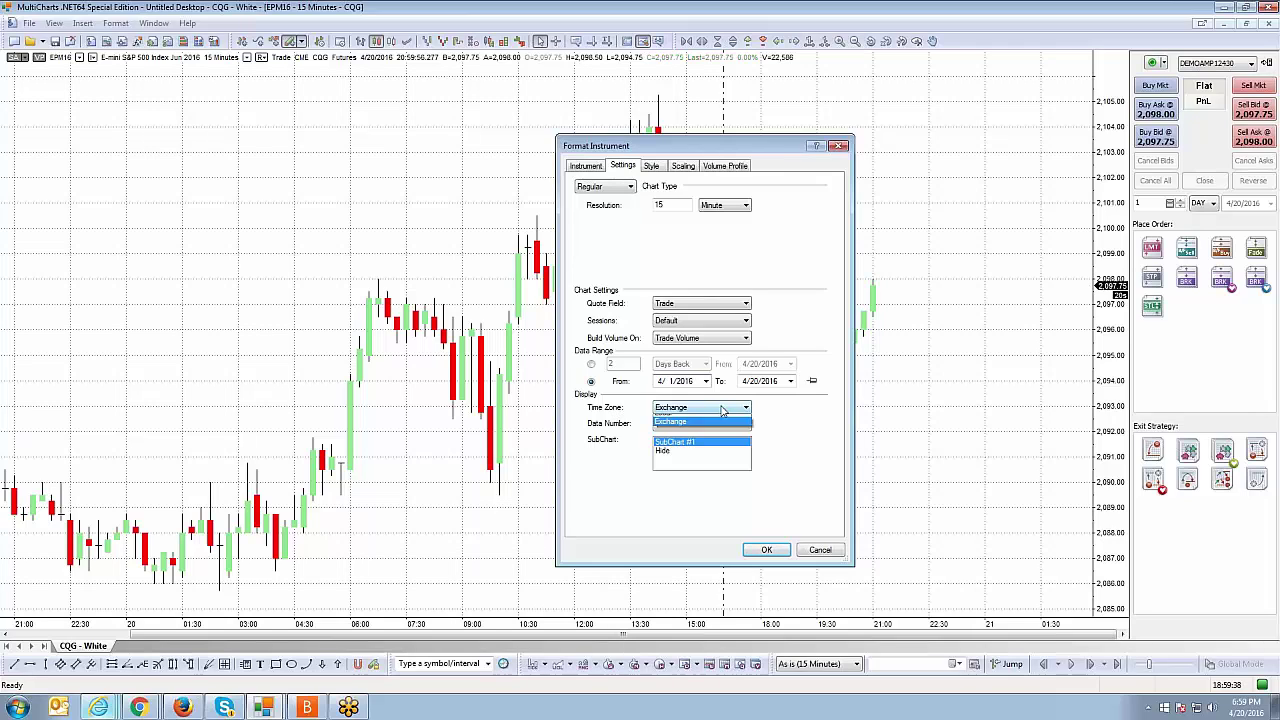
{"action": "left_click", "coordinate": [690, 430]}
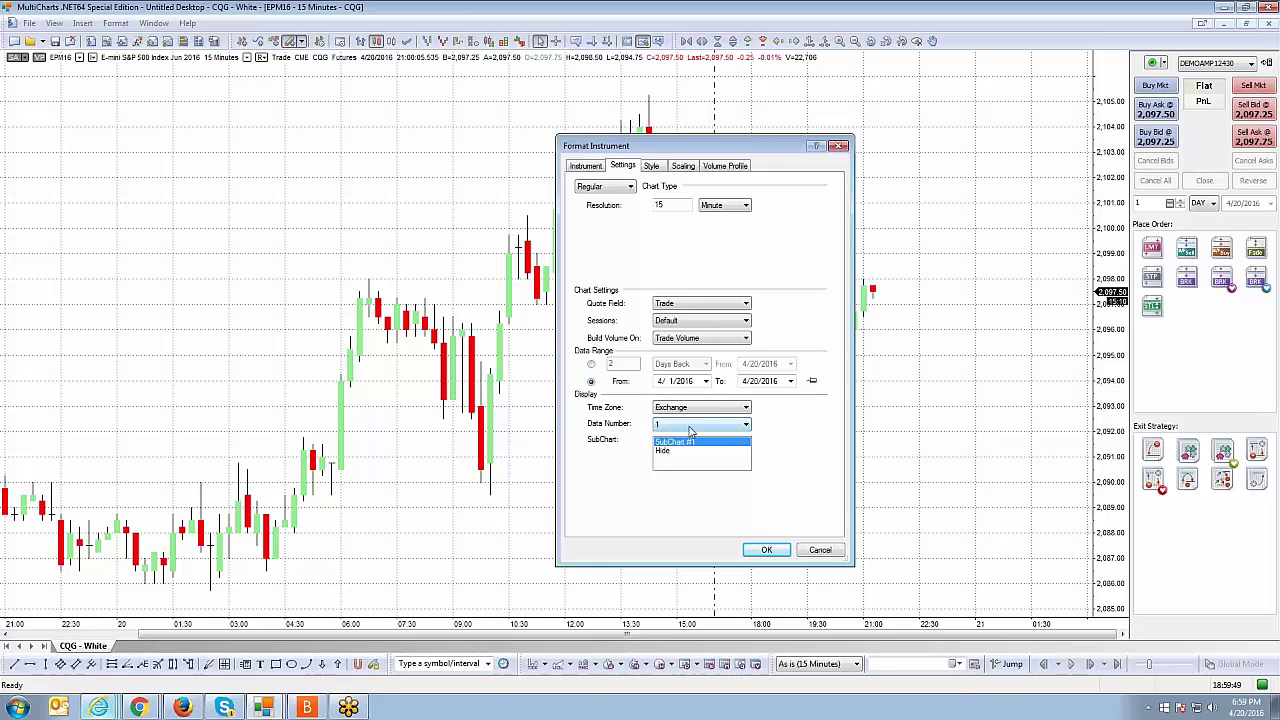
{"action": "left_click", "coordinate": [746, 408]}
{"action": "left_click", "coordinate": [678, 418]}
{"action": "left_click", "coordinate": [746, 408]}
{"action": "left_click", "coordinate": [706, 431]}
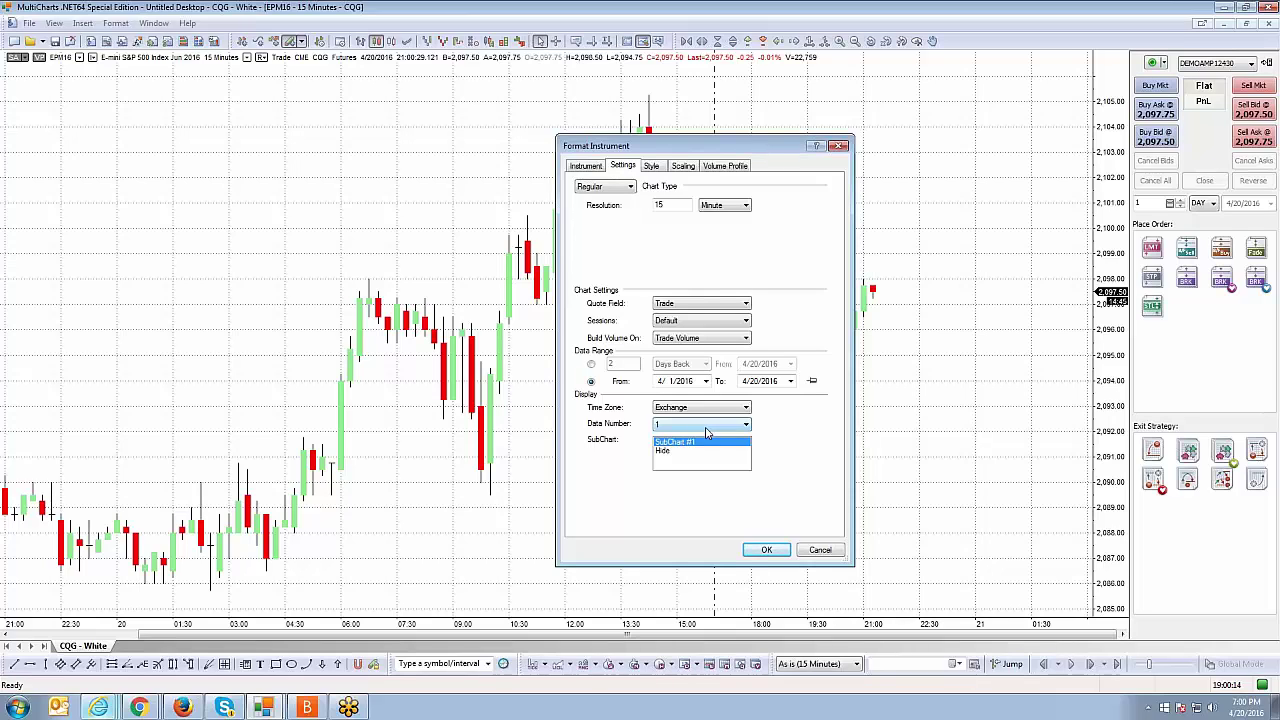
{"action": "left_click", "coordinate": [705, 428]}
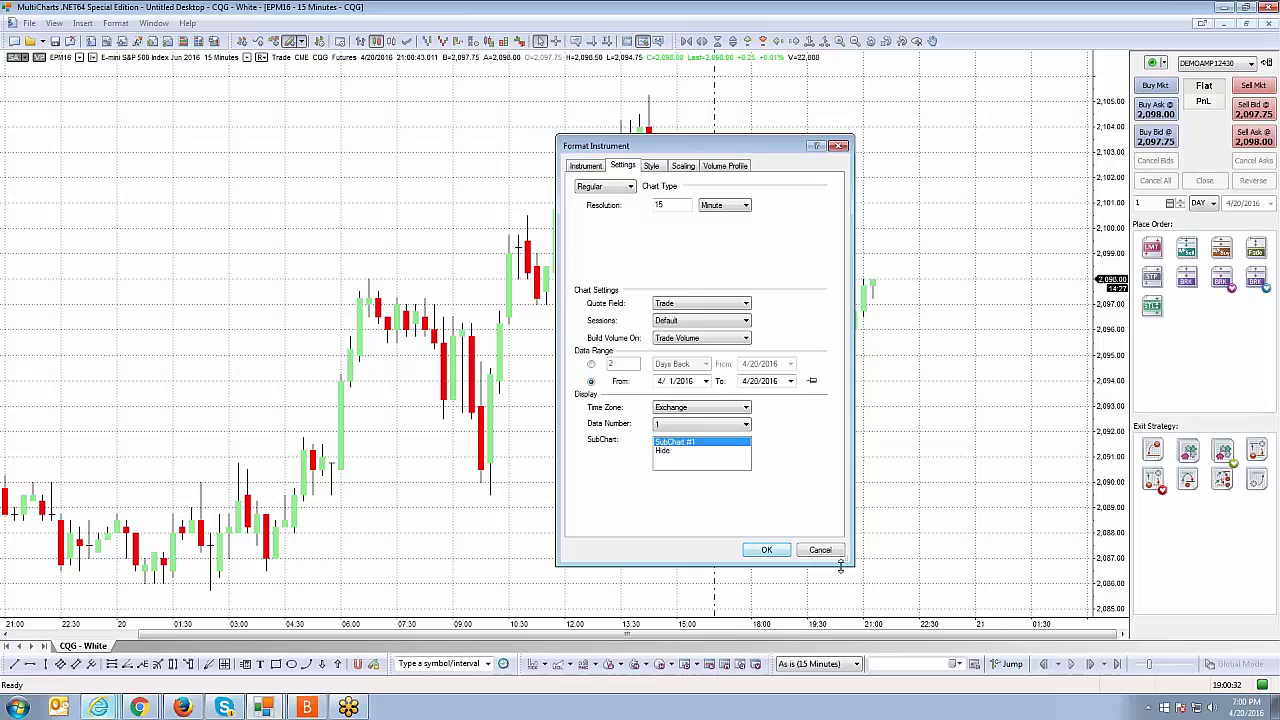
{"action": "key", "text": "Escape"}
Insert the ENQM16 E-mini NASDAQ 100 contract as a subchart and enlarge its pane.
{"action": "right_click", "coordinate": [352, 250]}
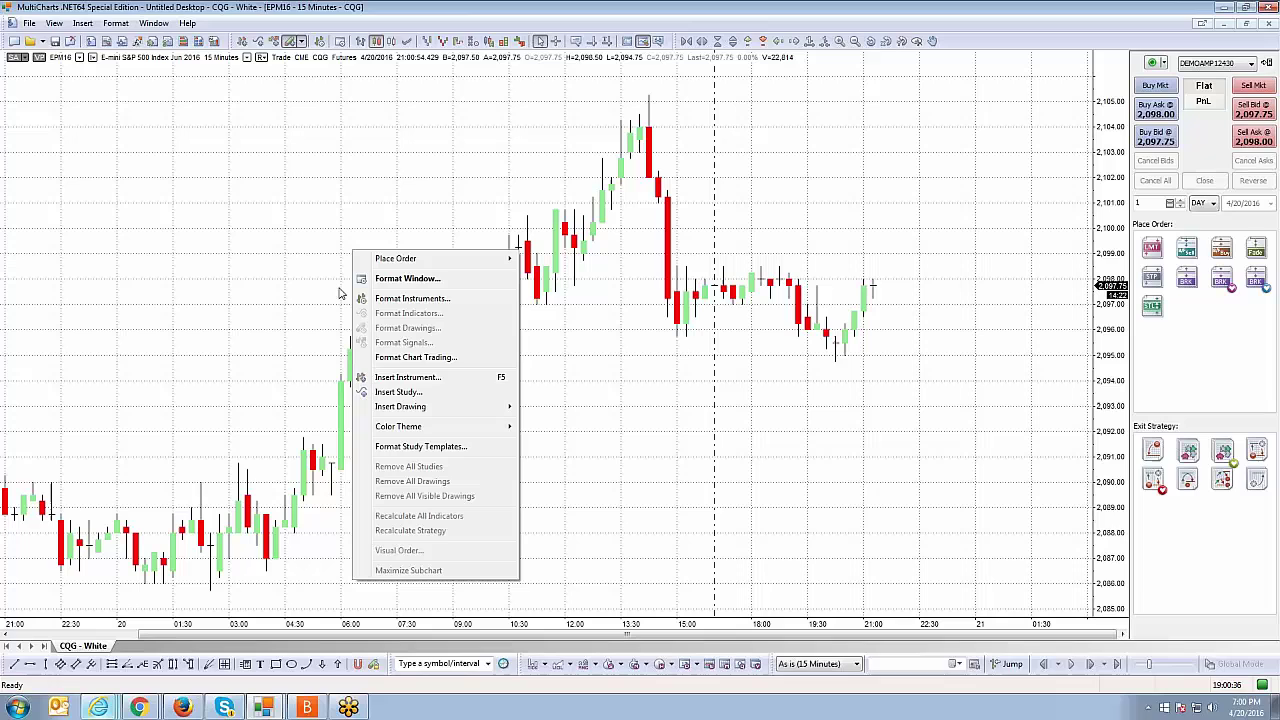
{"action": "left_click", "coordinate": [402, 378]}
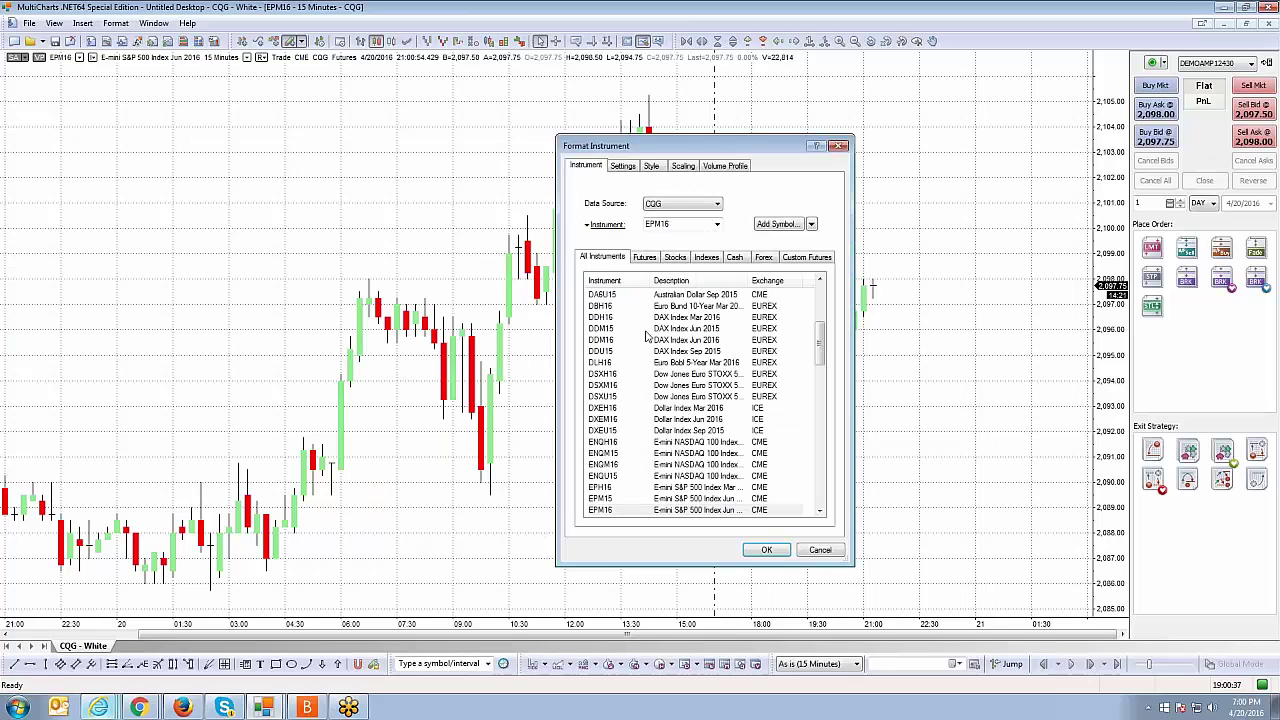
{"action": "mouse_move", "coordinate": [820, 330]}
{"action": "left_mouse_down"}
{"action": "mouse_move", "coordinate": [822, 370]}
{"action": "mouse_move", "coordinate": [822, 352]}
{"action": "left_mouse_up"}
{"action": "left_click", "coordinate": [720, 340]}
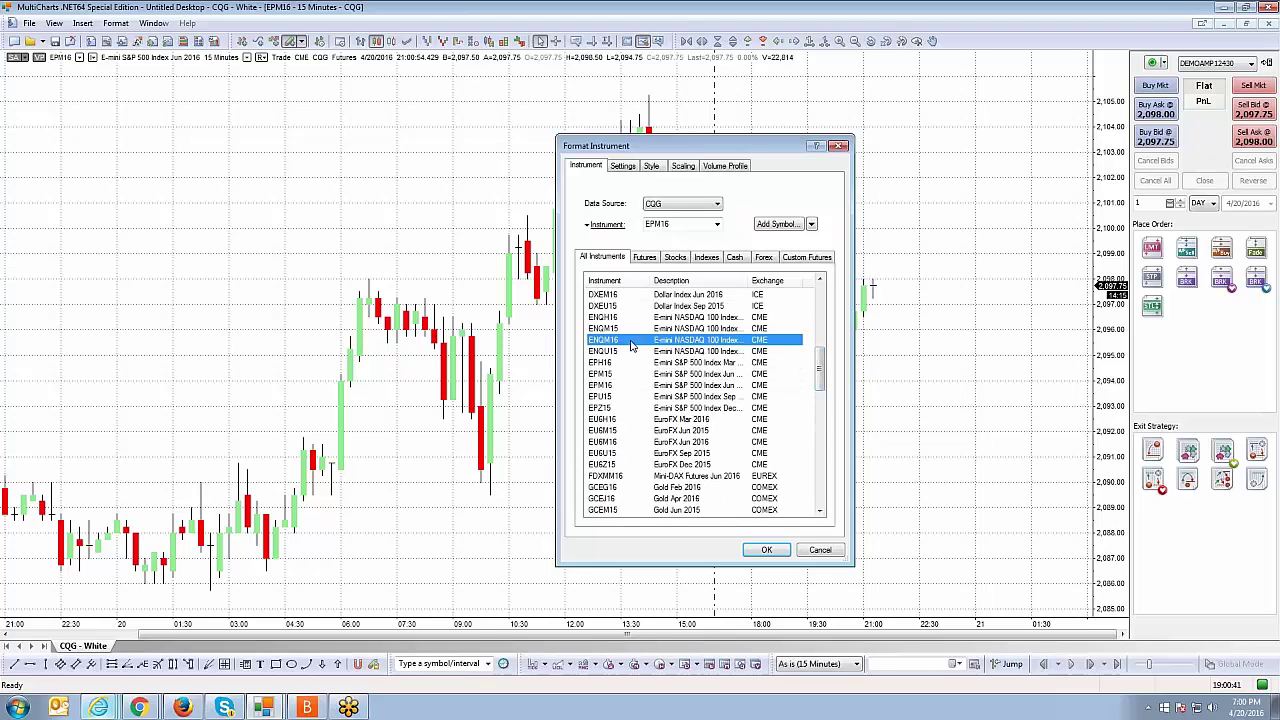
{"action": "left_click", "coordinate": [767, 550]}
{"action": "left_click_drag", "start_coordinate": [402, 419], "coordinate": [402, 420]}
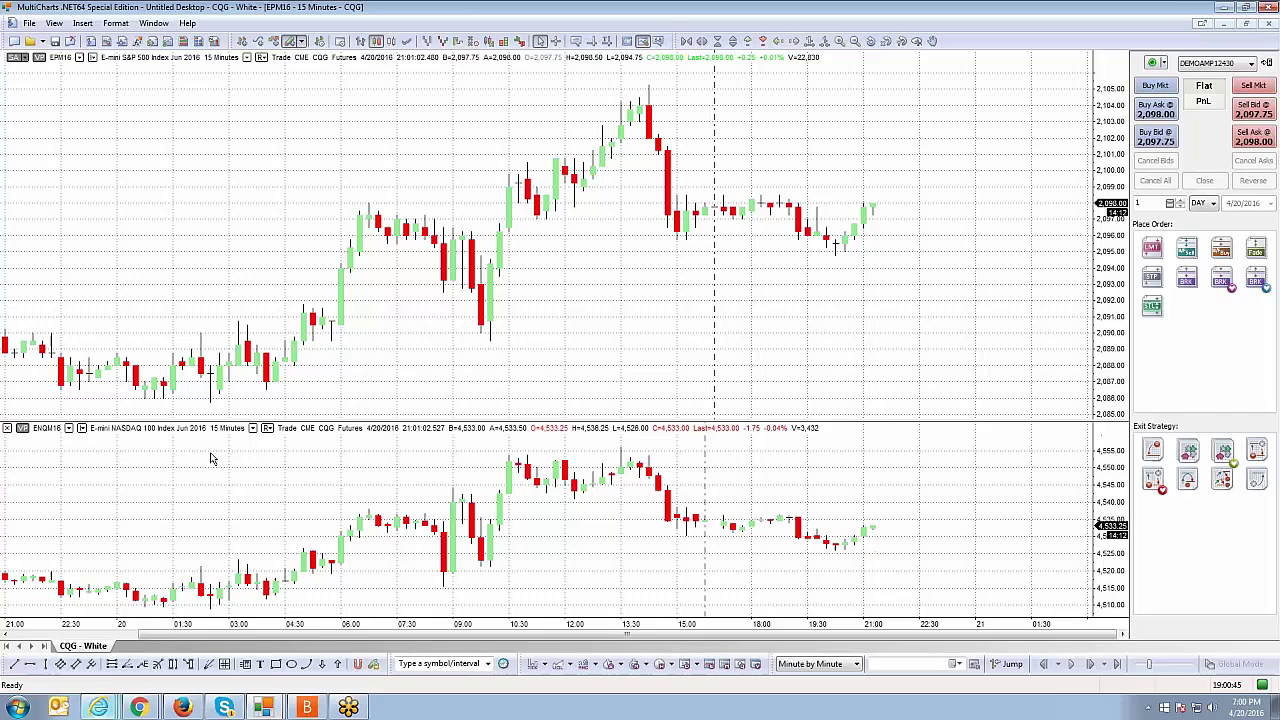
Format ENQM16 from the chart's instrument list, assigning it to subchart 1.
{"action": "right_click", "coordinate": [590, 306]}
{"action": "left_click", "coordinate": [641, 357]}
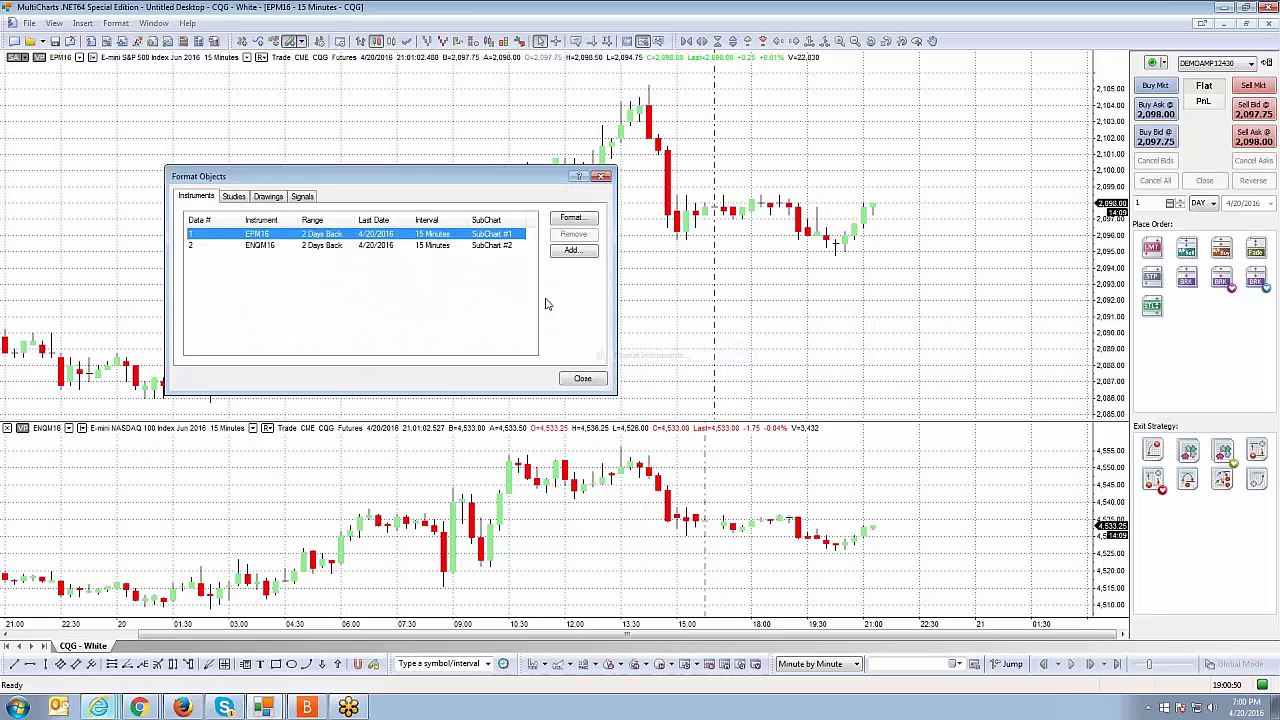
{"action": "left_click", "coordinate": [292, 246]}
{"action": "left_click", "coordinate": [571, 217]}
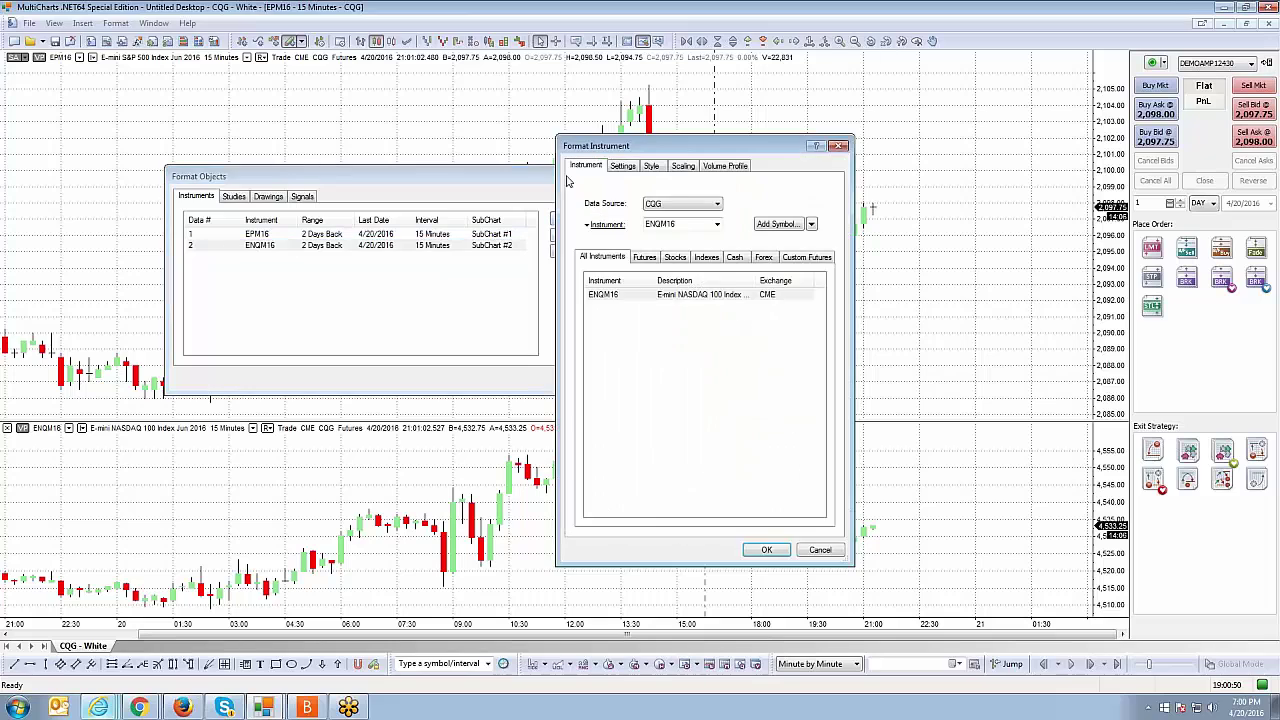
{"action": "left_click_drag", "start_coordinate": [620, 150], "coordinate": [700, 152]}
{"action": "left_click", "coordinate": [705, 165]}
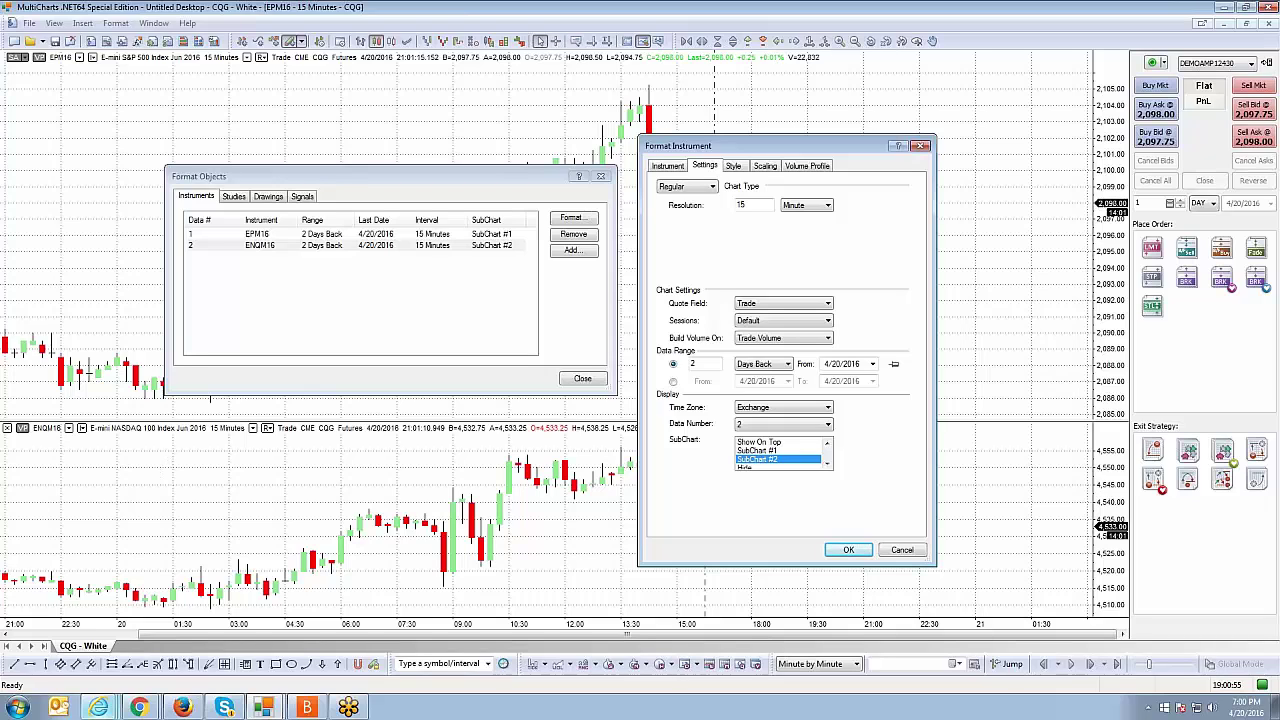
{"action": "left_click", "coordinate": [772, 450]}
{"action": "key", "text": "Return"}
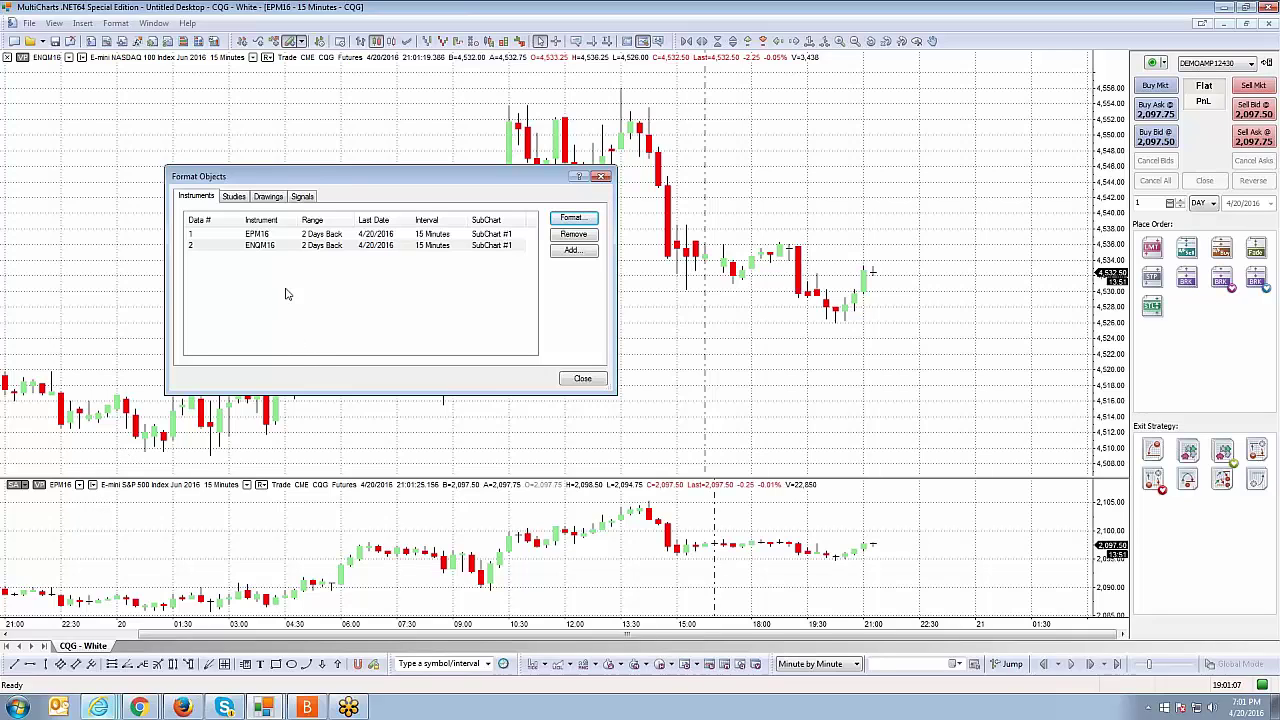
Remove ENQM16 from the chart and open Format Instrument for the S&P instrument.
{"action": "left_click", "coordinate": [420, 245]}
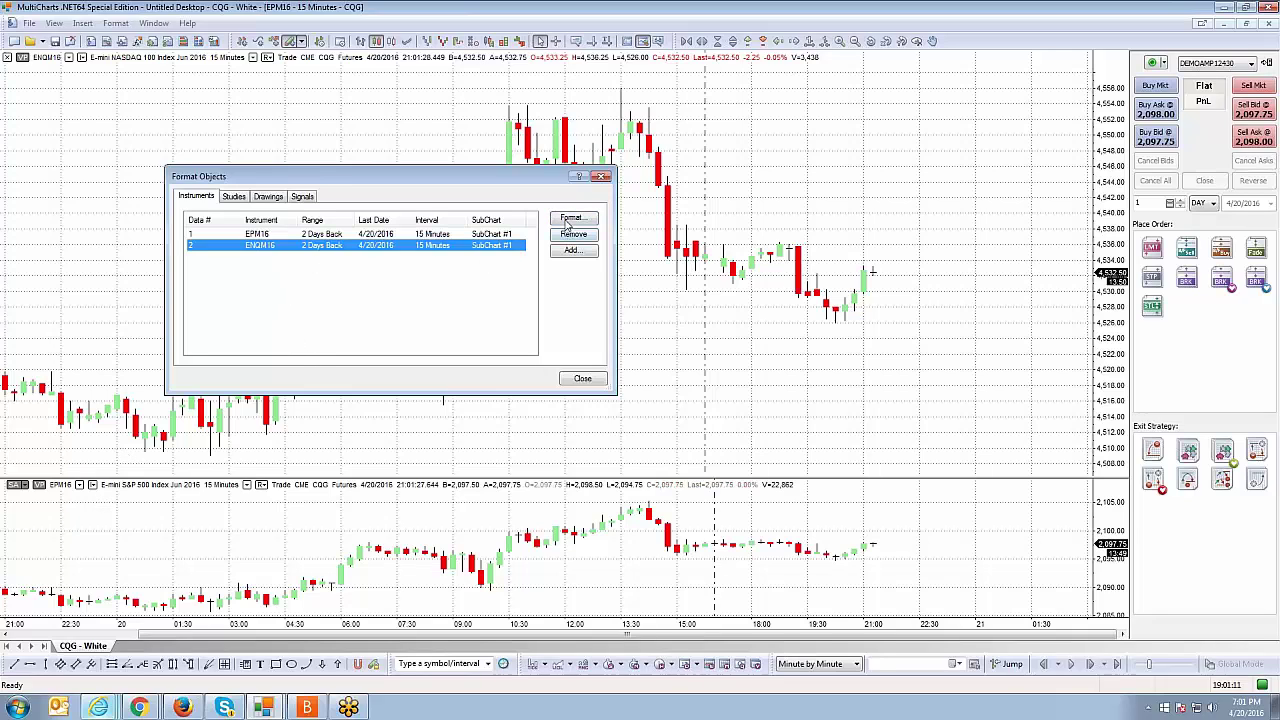
{"action": "left_click", "coordinate": [571, 218]}
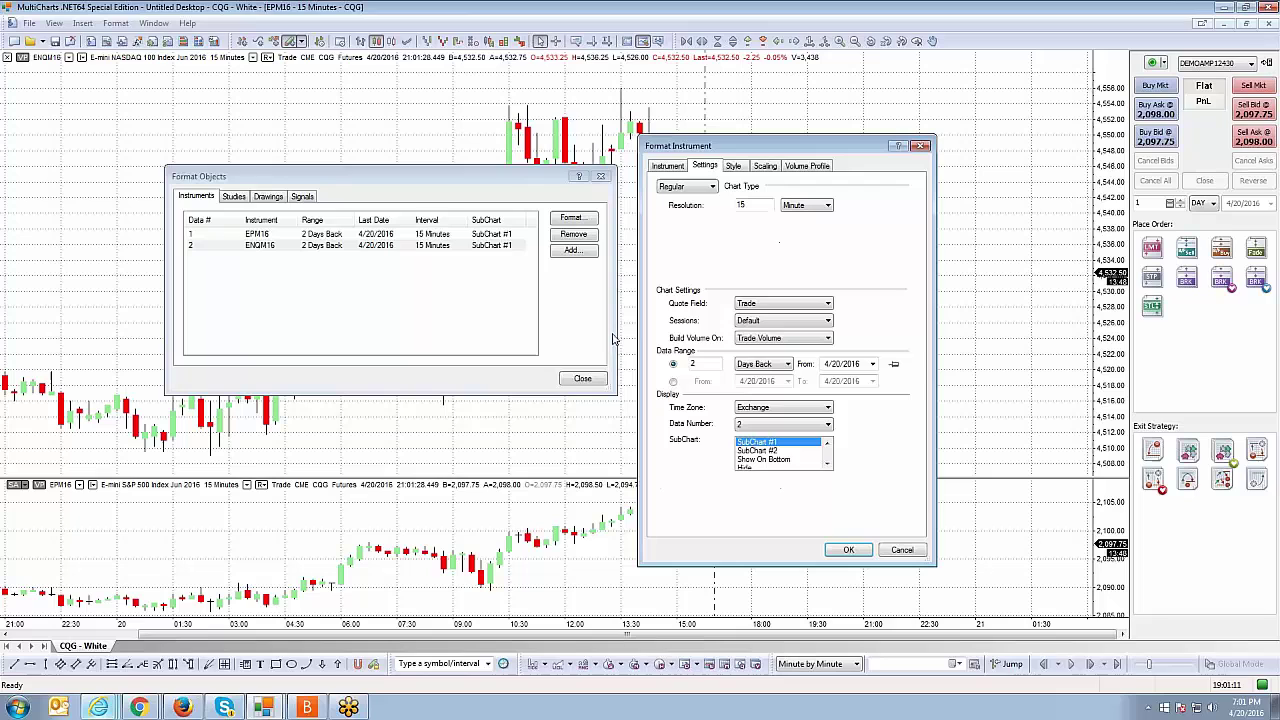
{"action": "left_click", "coordinate": [896, 553]}
{"action": "left_click", "coordinate": [322, 250]}
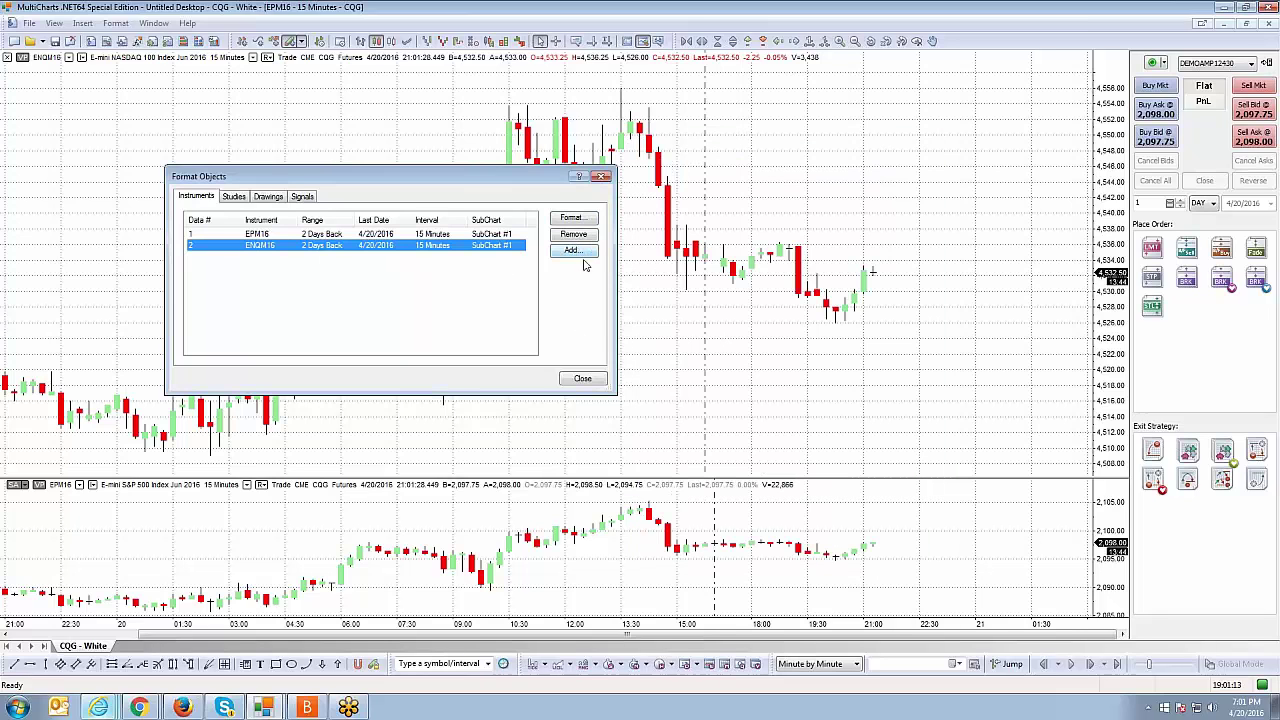
{"action": "left_click", "coordinate": [573, 234]}
{"action": "left_click", "coordinate": [583, 378]}
{"action": "right_click", "coordinate": [419, 151]}
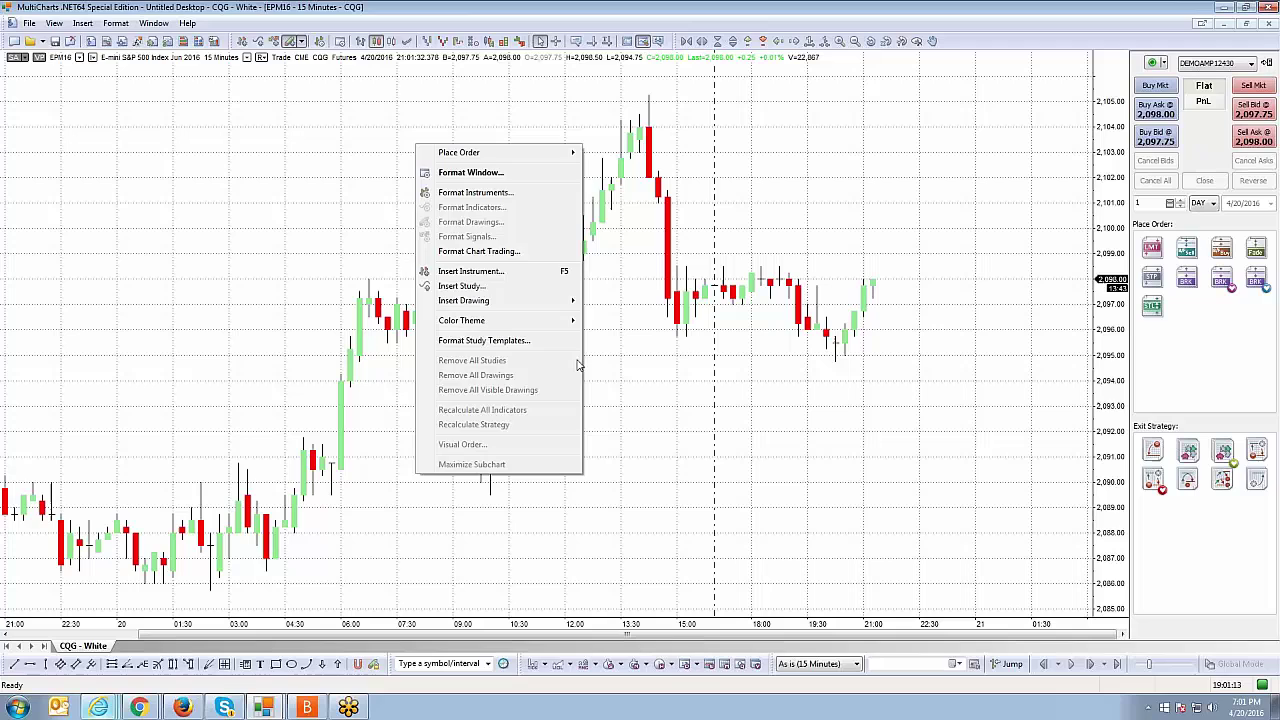
{"action": "left_click", "coordinate": [470, 193]}
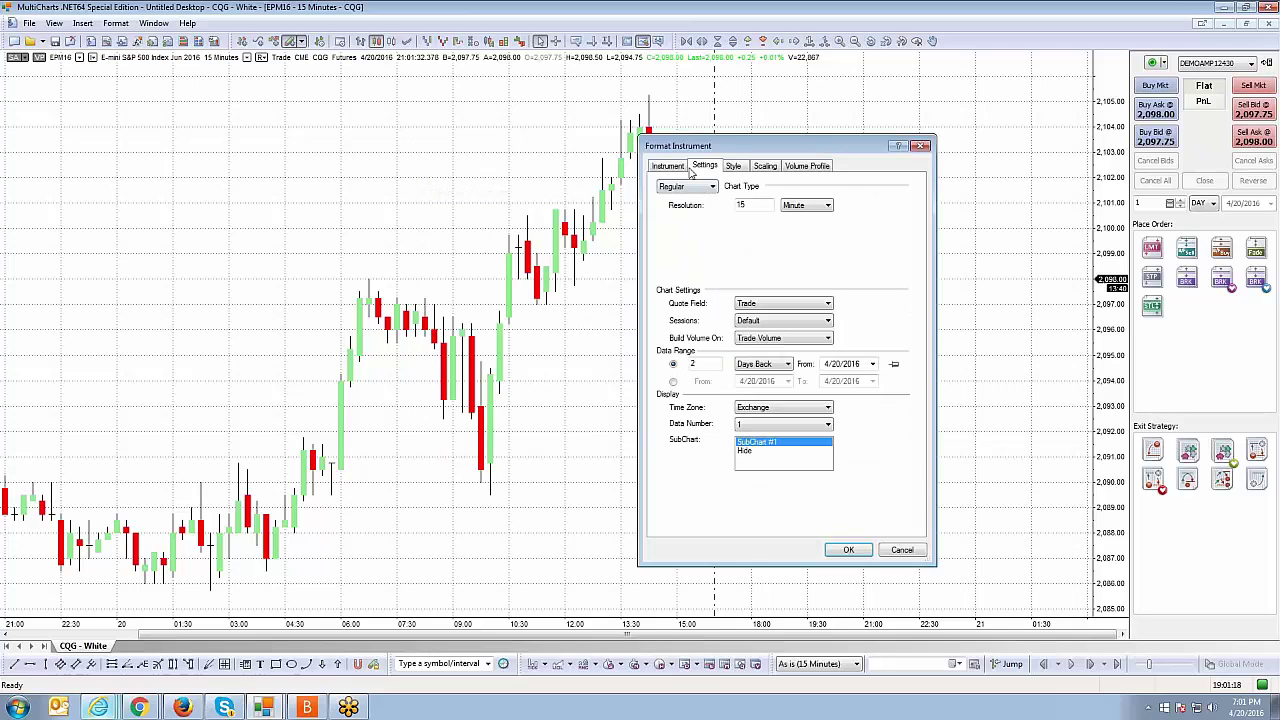
Look over the Style, Scaling and Volume Profile pages of Format Instrument.
{"action": "left_click", "coordinate": [733, 166]}
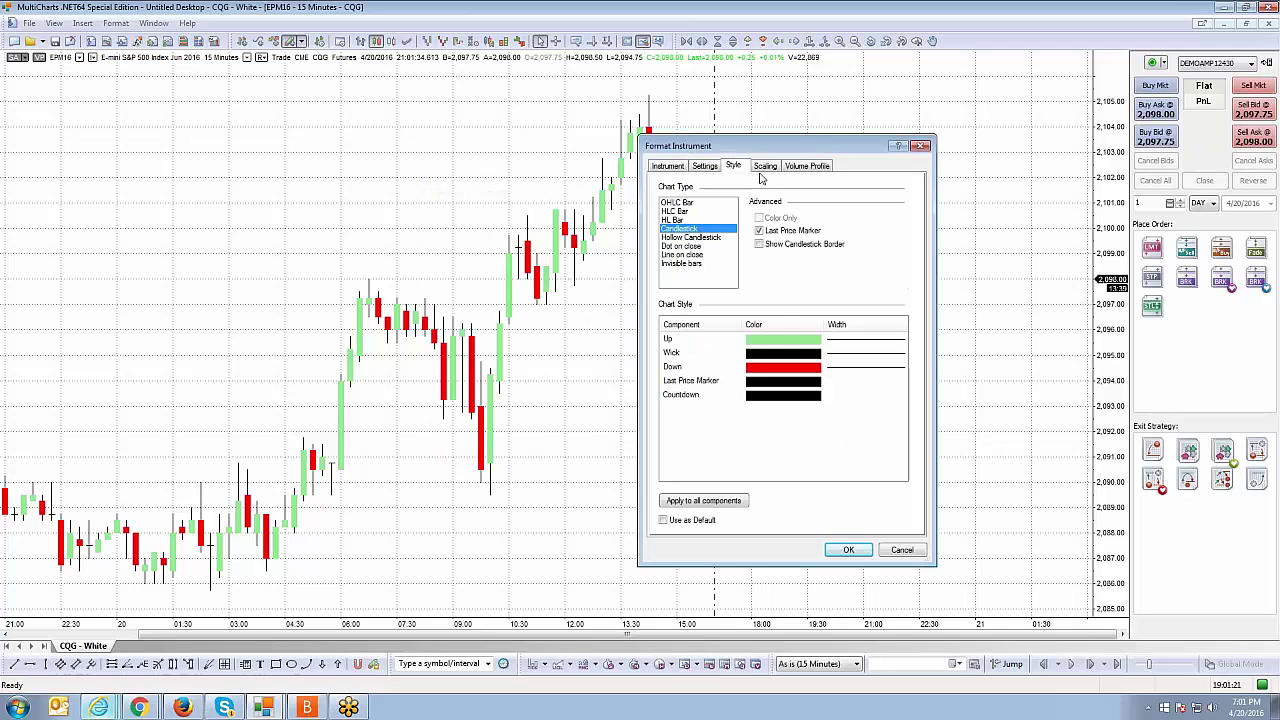
{"action": "left_click", "coordinate": [765, 166]}
{"action": "left_click", "coordinate": [733, 166]}
{"action": "left_click", "coordinate": [765, 166]}
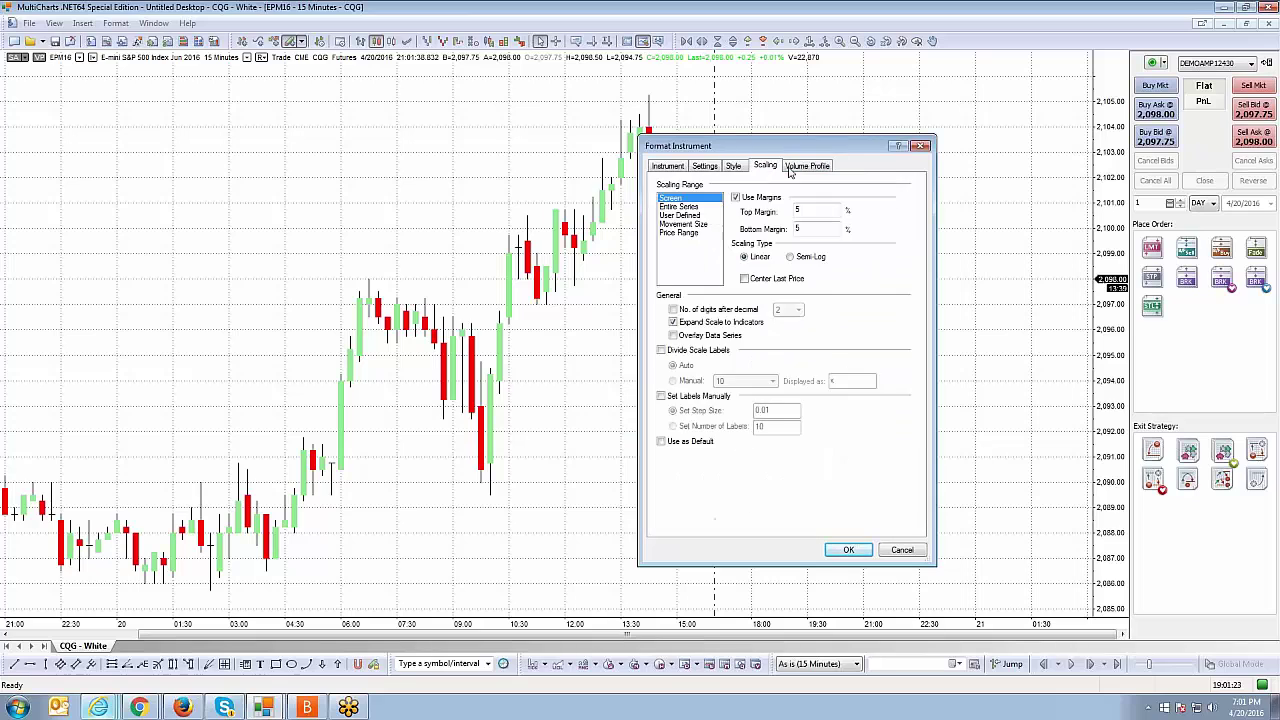
{"action": "left_click", "coordinate": [806, 166]}
{"action": "left_click", "coordinate": [736, 168]}
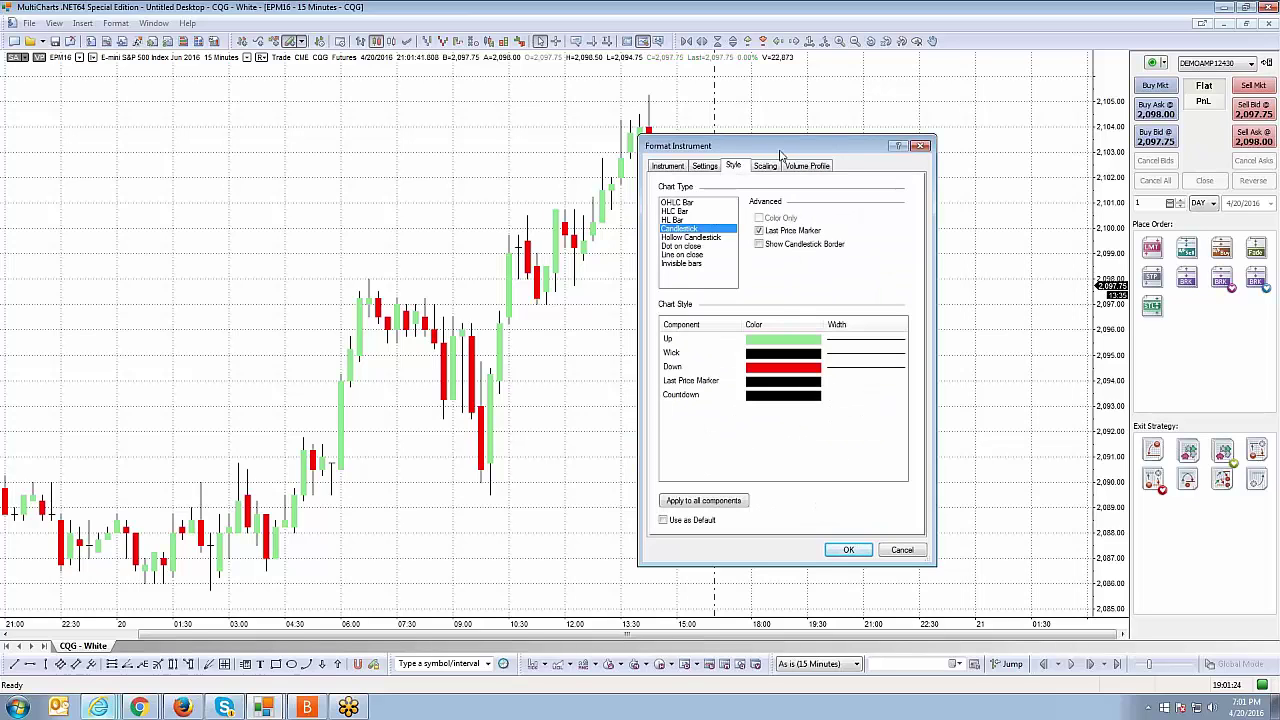
{"action": "left_click_drag", "start_coordinate": [783, 150], "coordinate": [700, 179]}
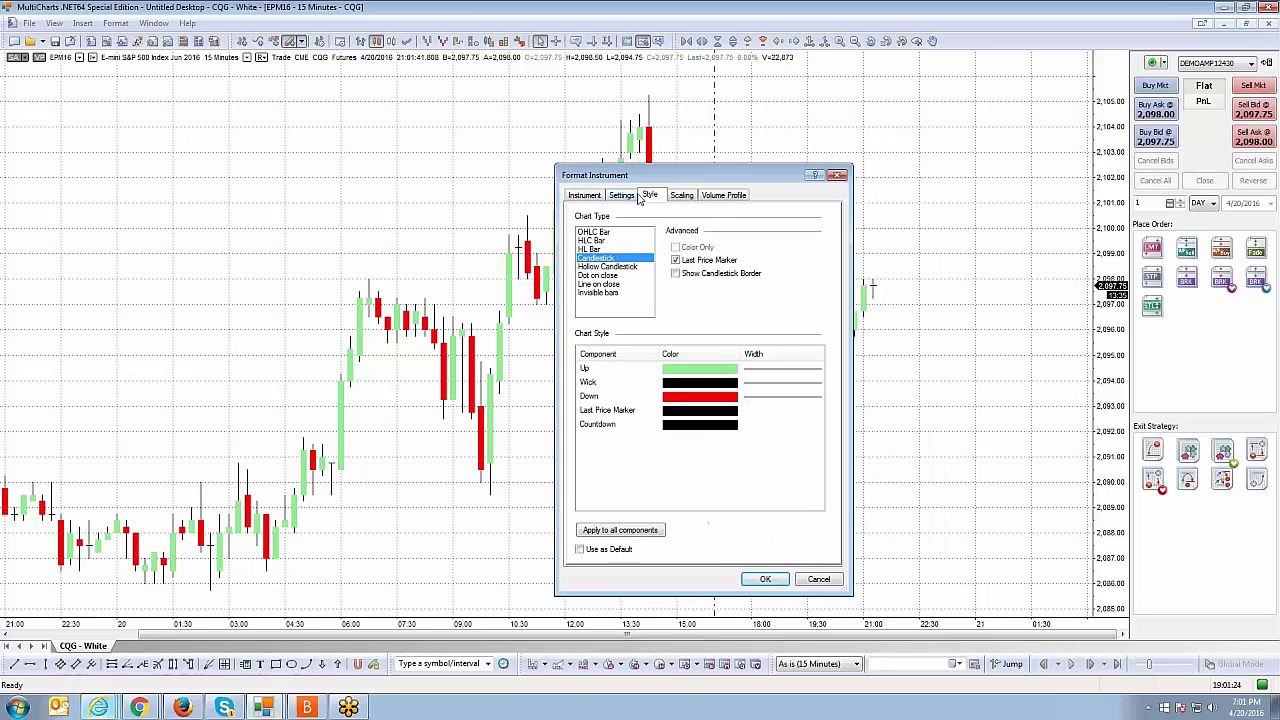
Try OHLC, HLC, HL, hollow candlestick, dot, line and invisible chart types.
{"action": "left_click", "coordinate": [600, 232]}
{"action": "left_click", "coordinate": [596, 240]}
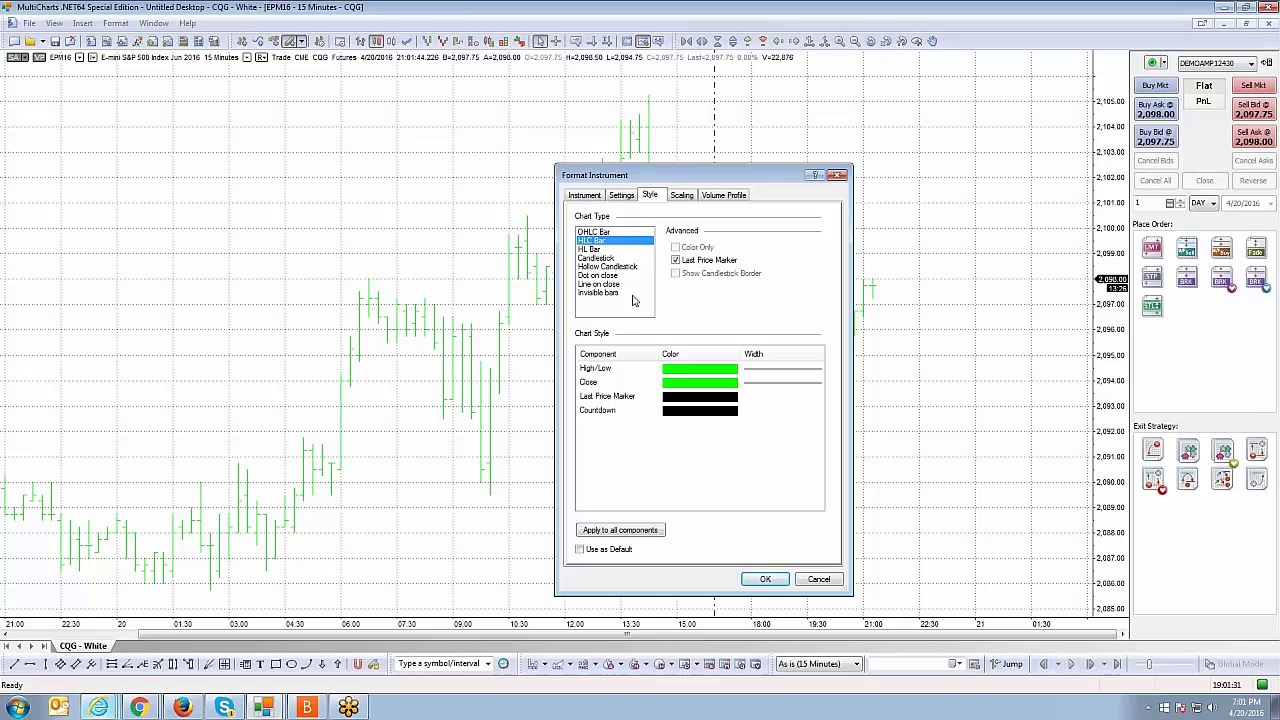
{"action": "left_click", "coordinate": [596, 249]}
{"action": "left_click", "coordinate": [600, 258]}
{"action": "left_click_drag", "start_coordinate": [677, 178], "coordinate": [790, 173]}
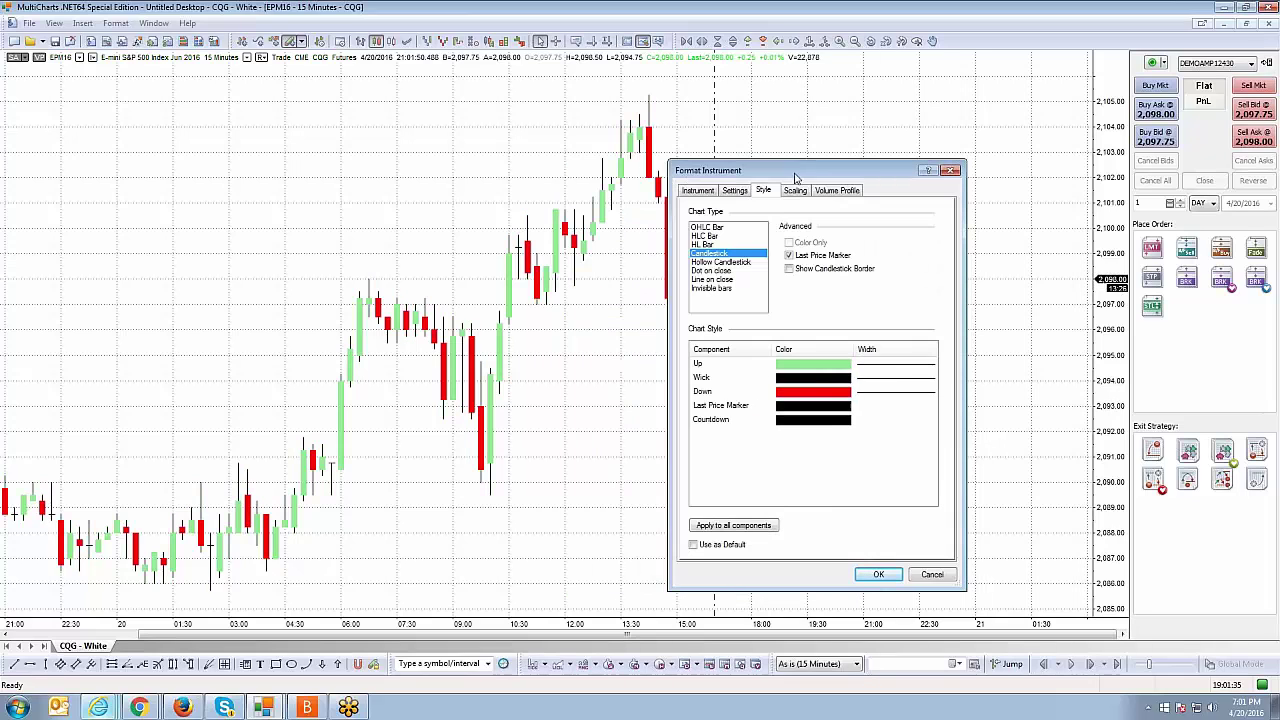
{"action": "left_click", "coordinate": [723, 262]}
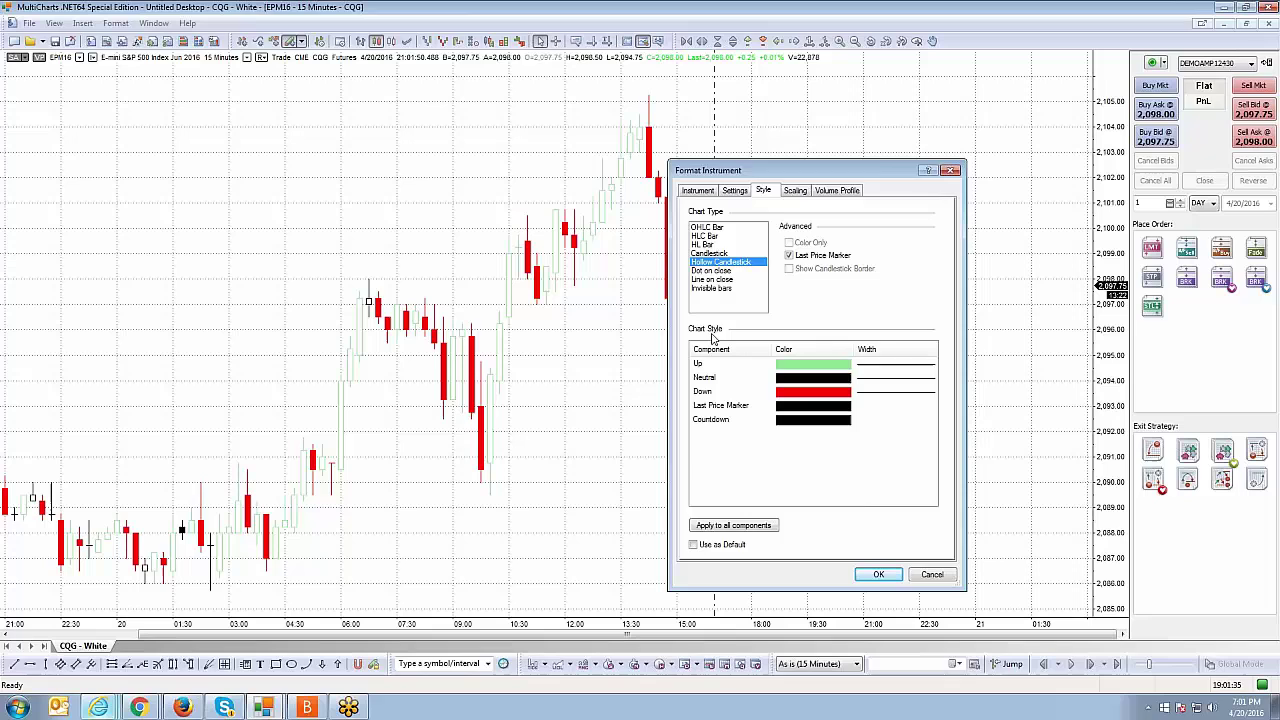
{"action": "left_click", "coordinate": [713, 271]}
{"action": "left_click_drag", "start_coordinate": [800, 180], "coordinate": [850, 173]}
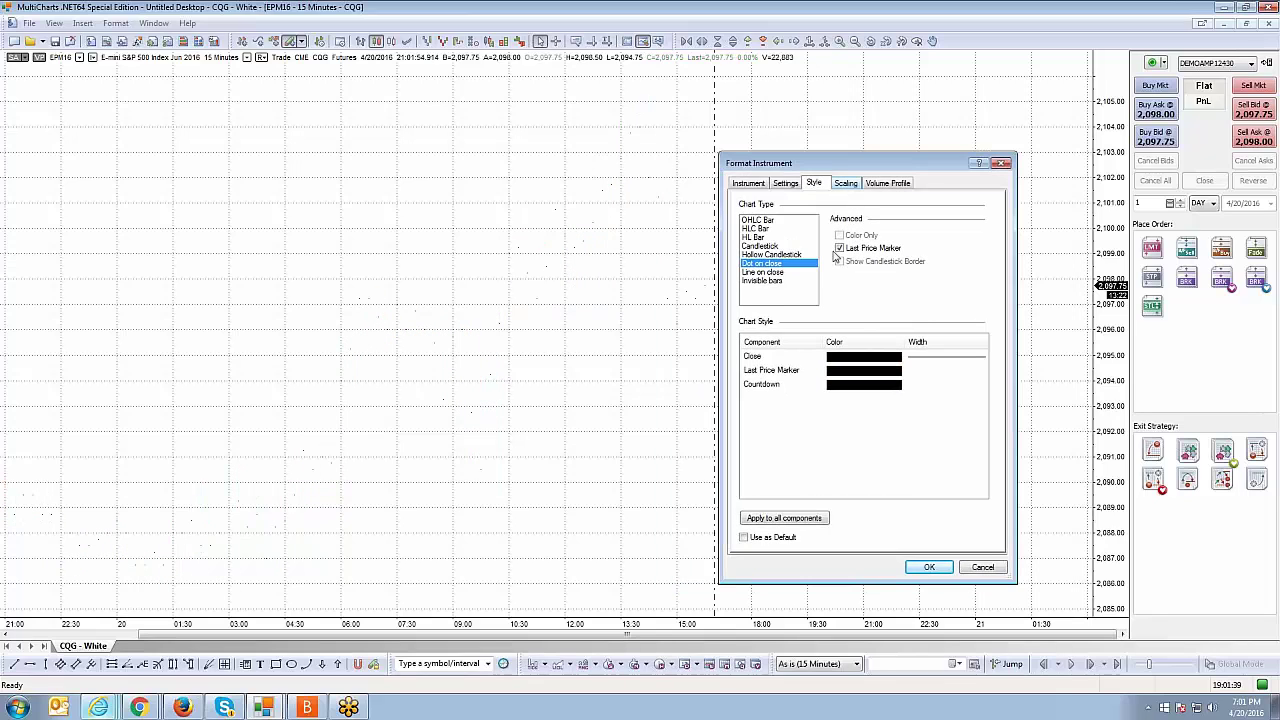
{"action": "left_click", "coordinate": [755, 272]}
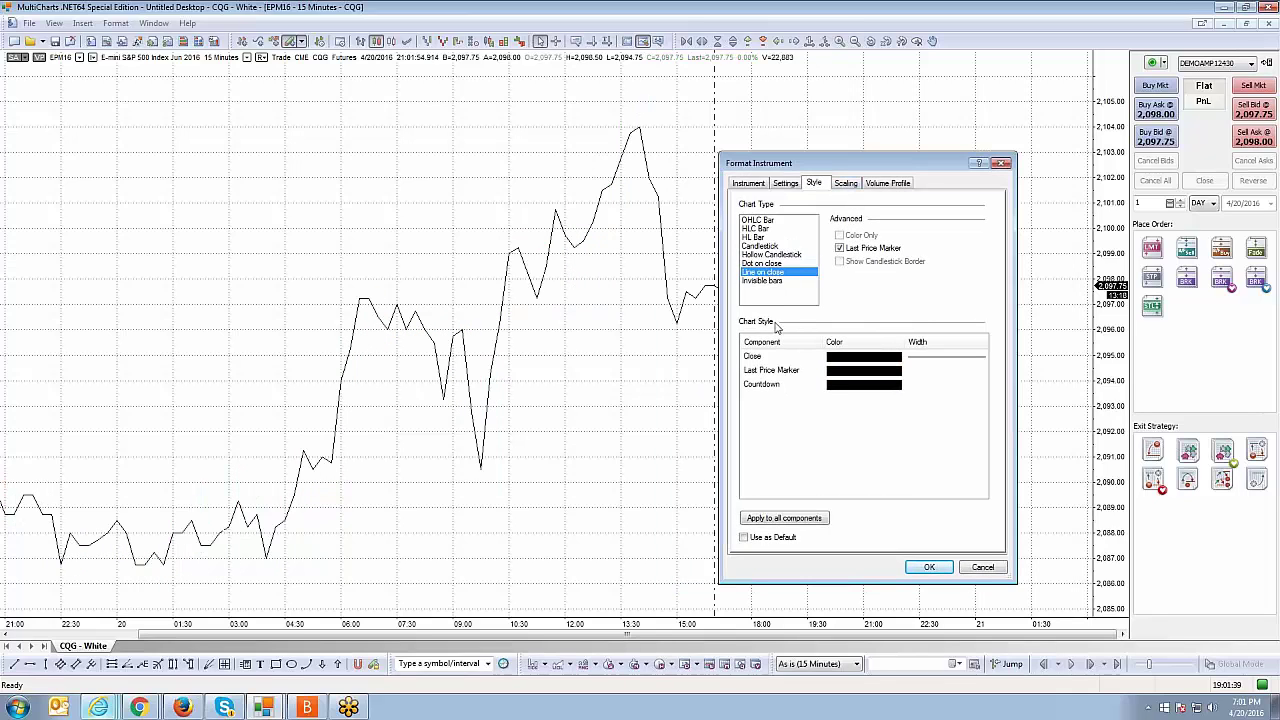
{"action": "left_click", "coordinate": [767, 281]}
{"action": "left_click_drag", "start_coordinate": [880, 165], "coordinate": [362, 197]}
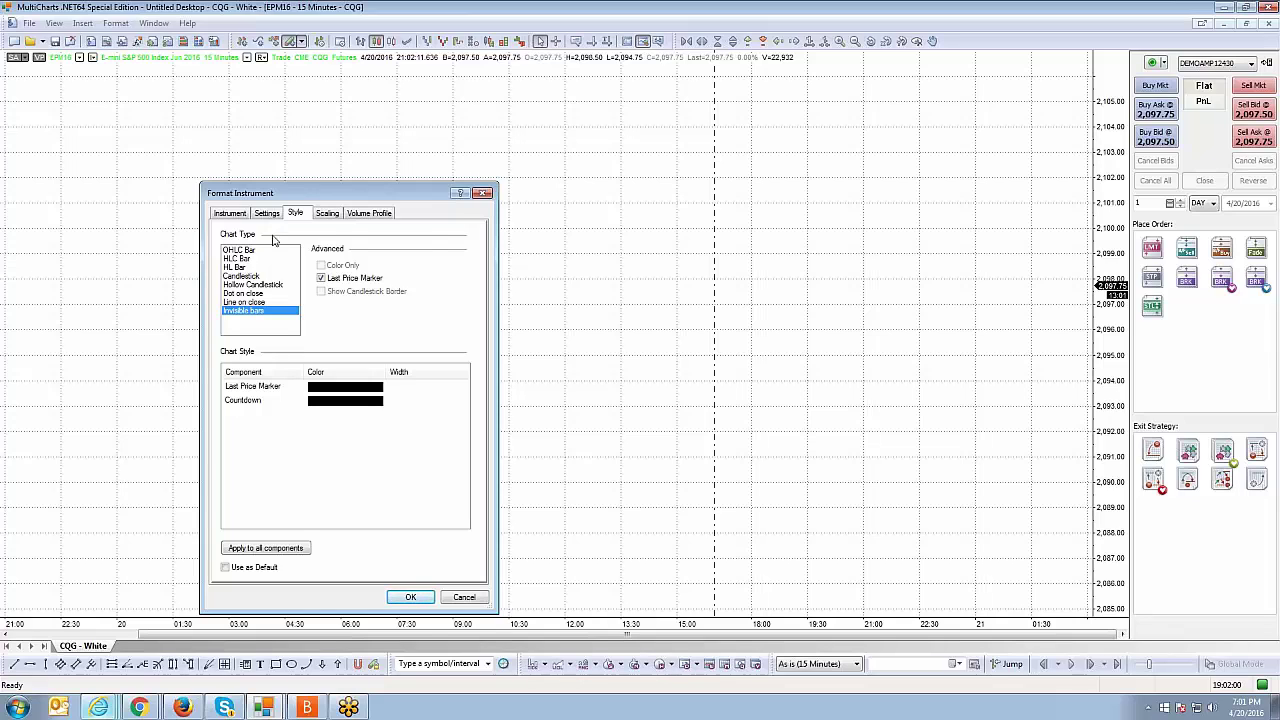
Preview OHLC and HL bars again, then settle on Candlestick as the chart type.
{"action": "left_click_drag", "start_coordinate": [308, 193], "coordinate": [517, 158]}
{"action": "left_click", "coordinate": [366, 259]}
{"action": "left_click", "coordinate": [418, 214]}
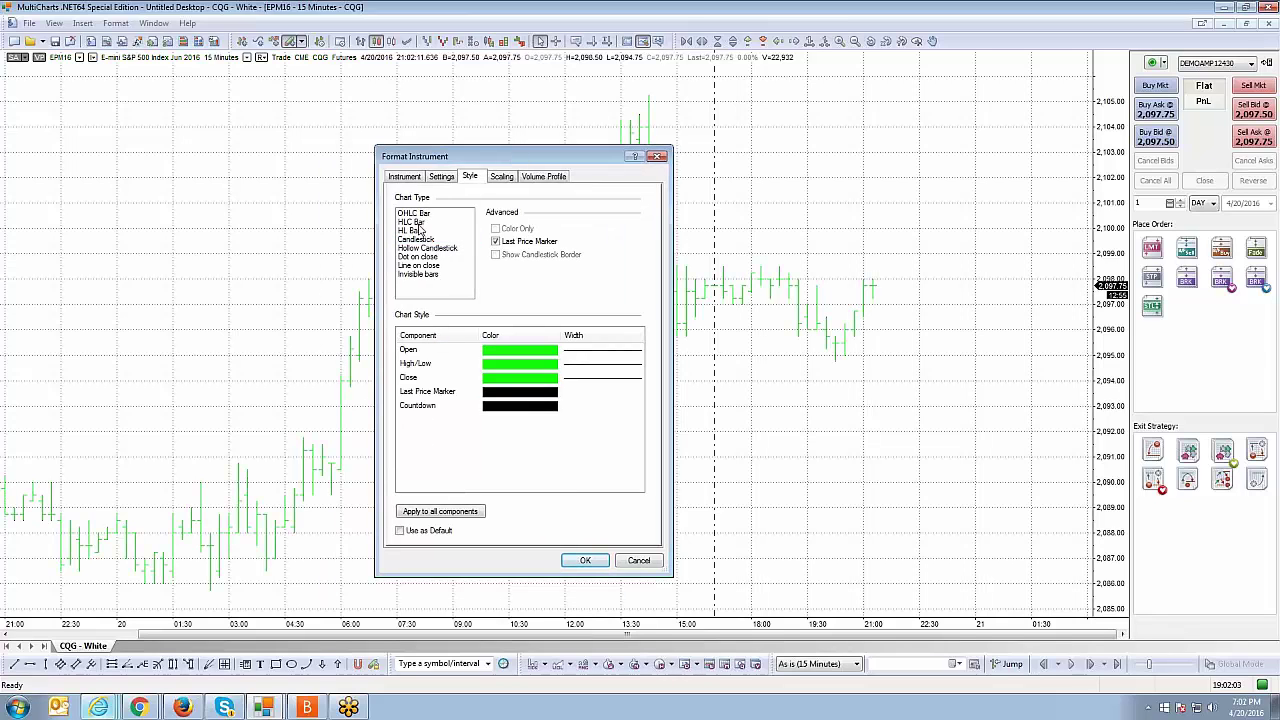
{"action": "left_click", "coordinate": [419, 229]}
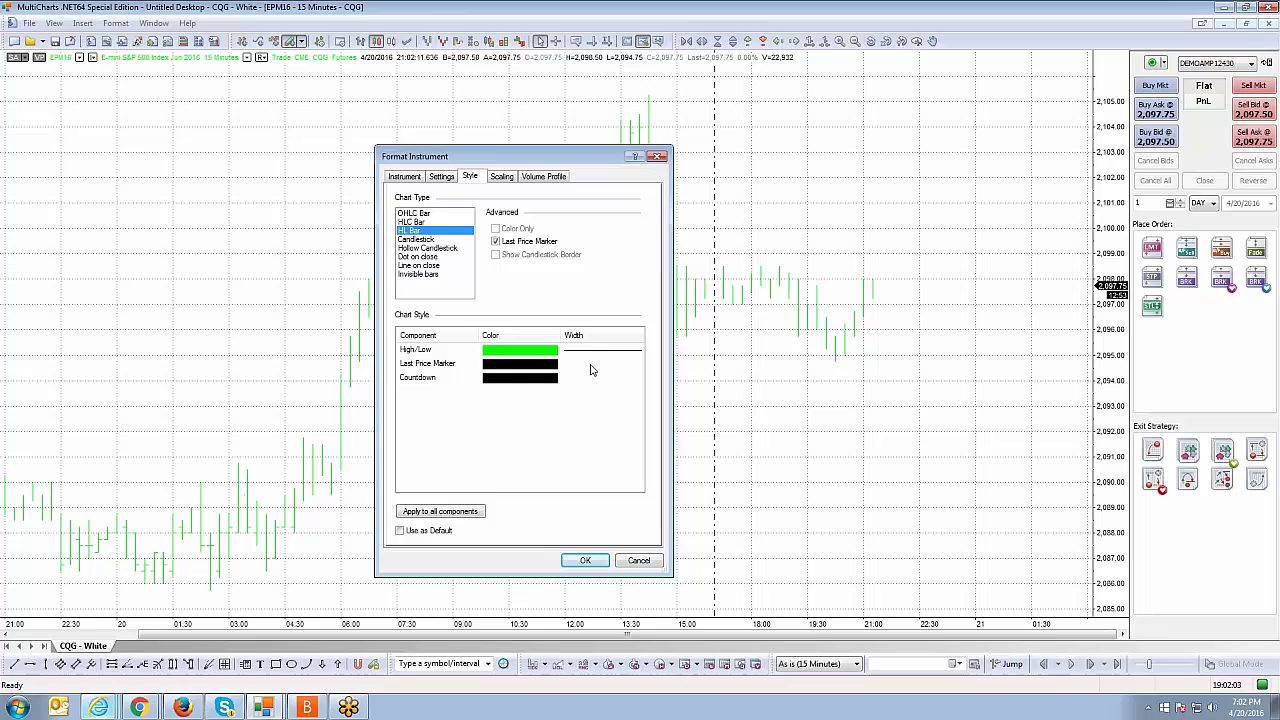
{"action": "left_click_drag", "start_coordinate": [557, 157], "coordinate": [822, 126]}
{"action": "left_click", "coordinate": [533, 225]}
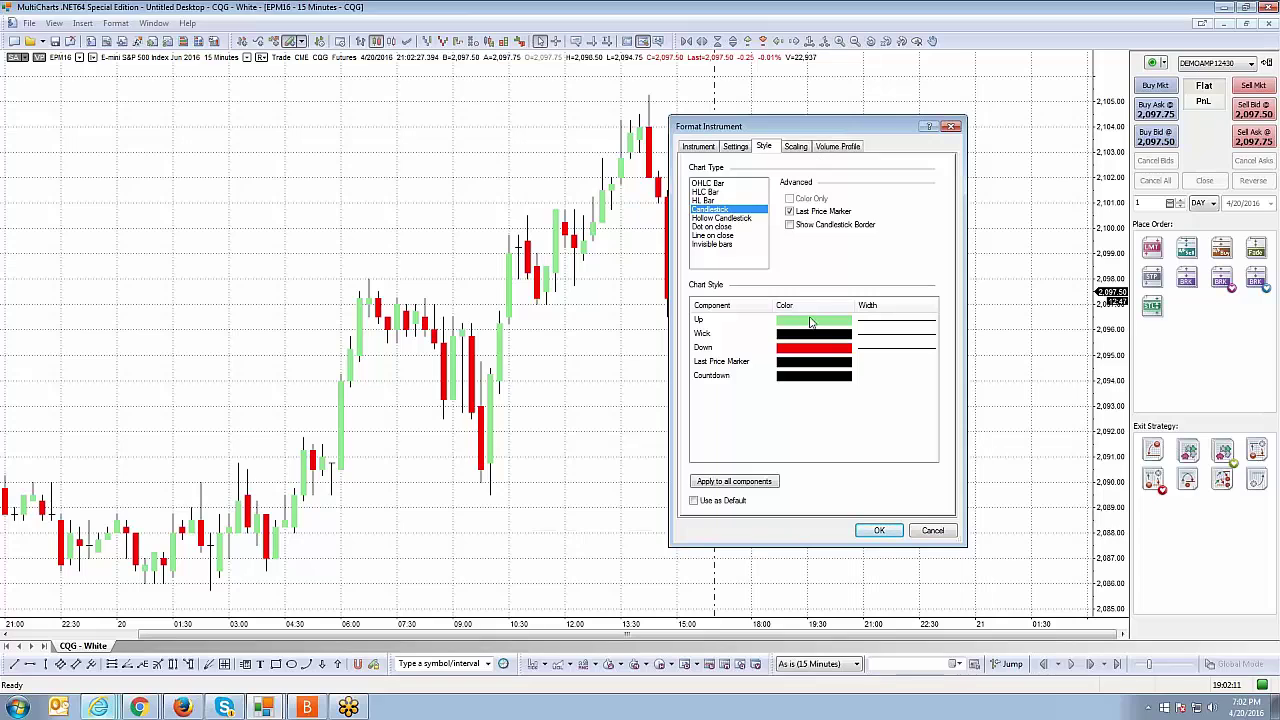
Colour the up candles bright green after trying orange and the custom colour picker.
{"action": "left_click", "coordinate": [805, 322]}
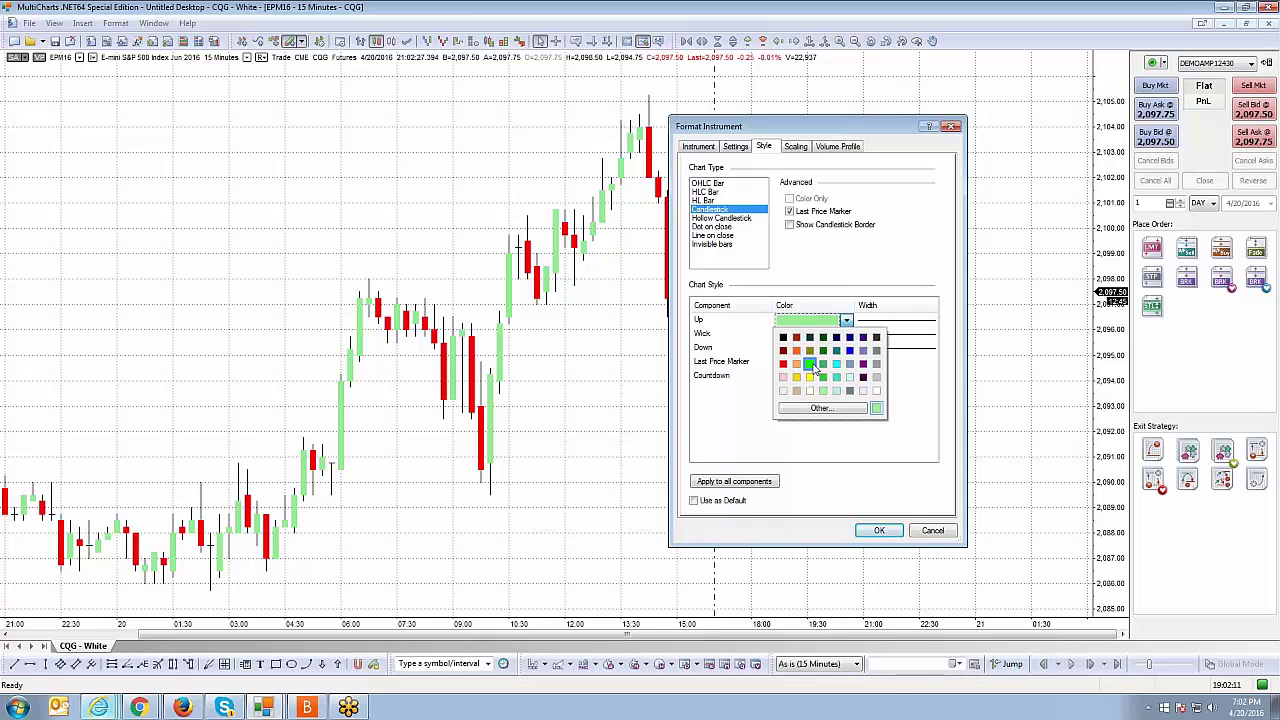
{"action": "left_click", "coordinate": [797, 365]}
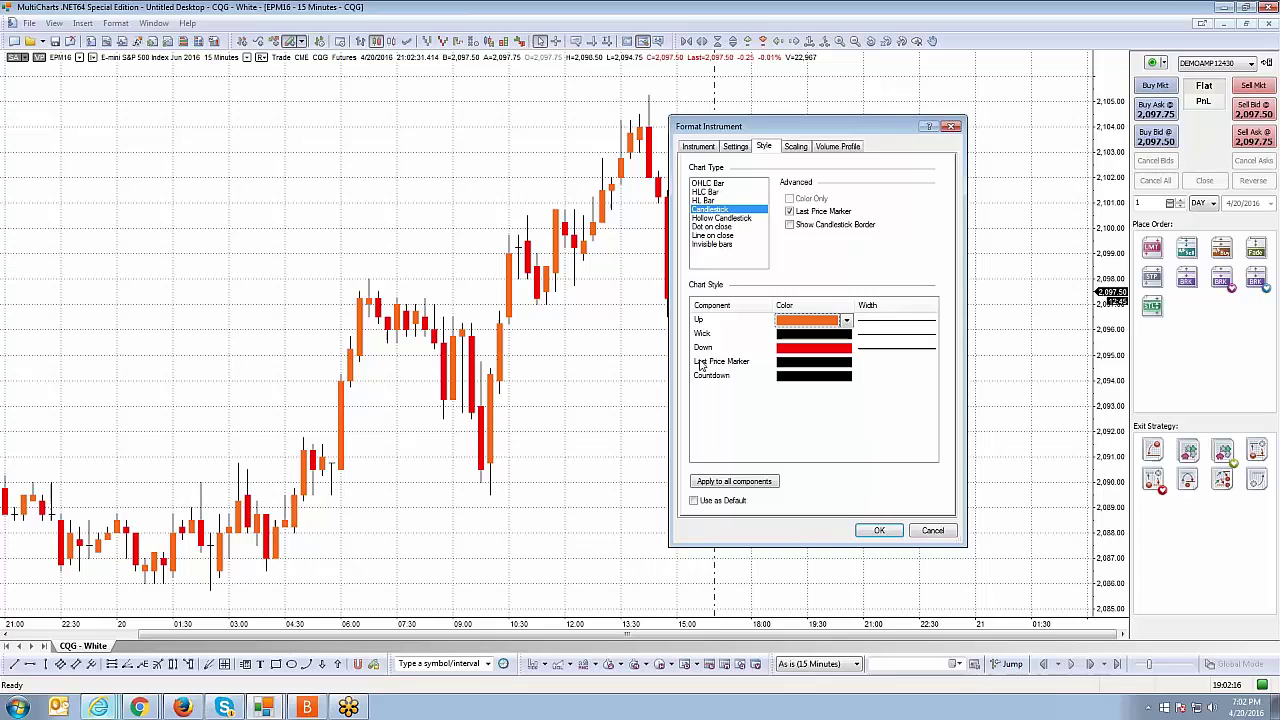
{"action": "left_click", "coordinate": [803, 348]}
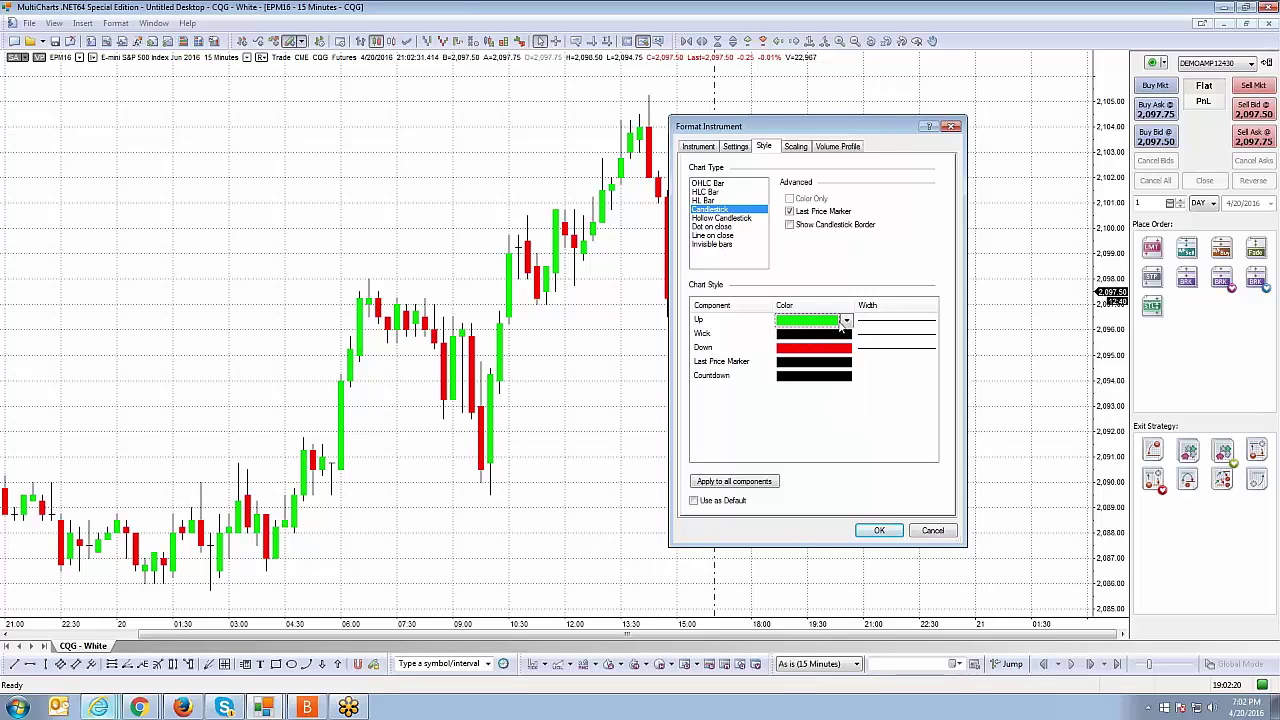
{"action": "left_click", "coordinate": [845, 321]}
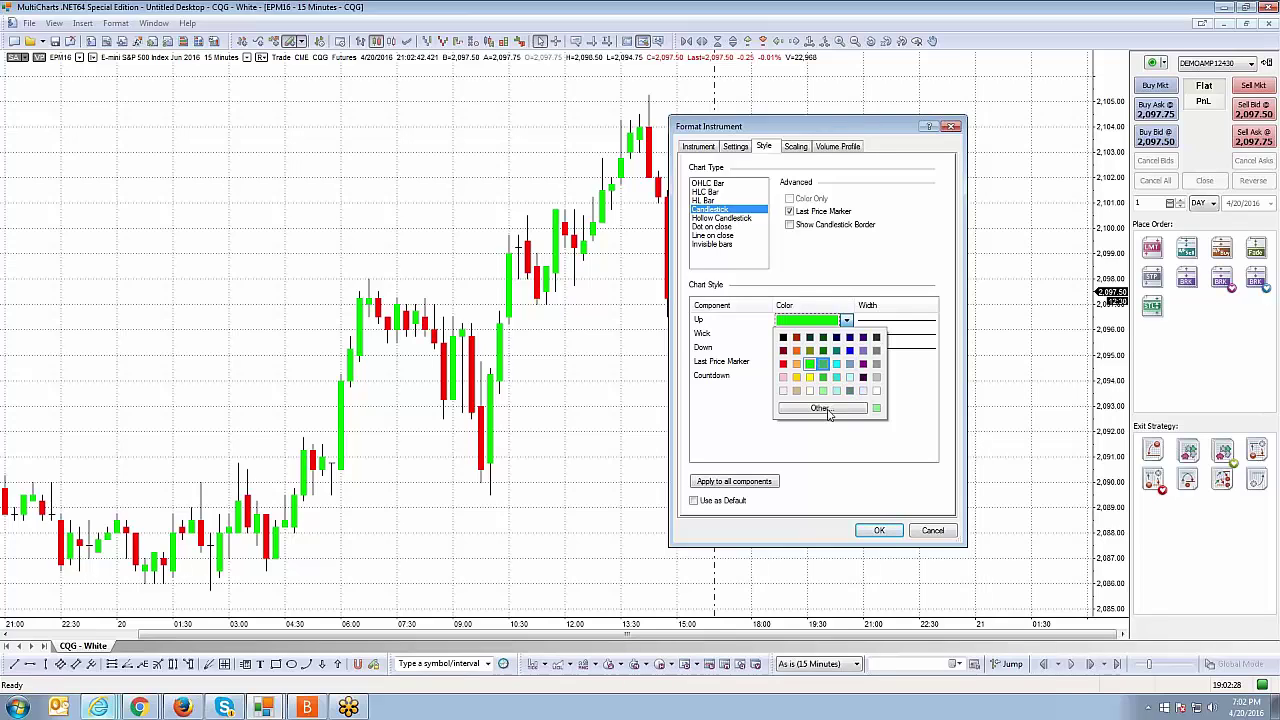
{"action": "left_click", "coordinate": [822, 409]}
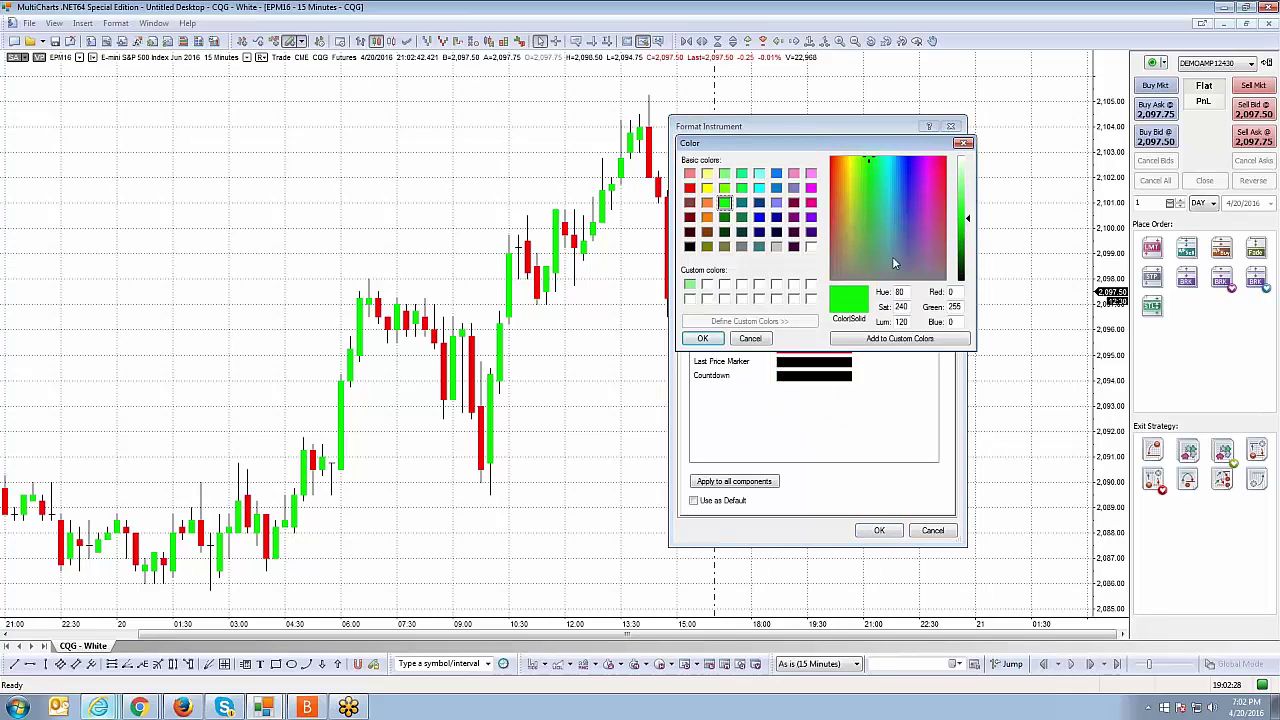
{"action": "left_click", "coordinate": [765, 337]}
{"action": "left_click", "coordinate": [786, 327]}
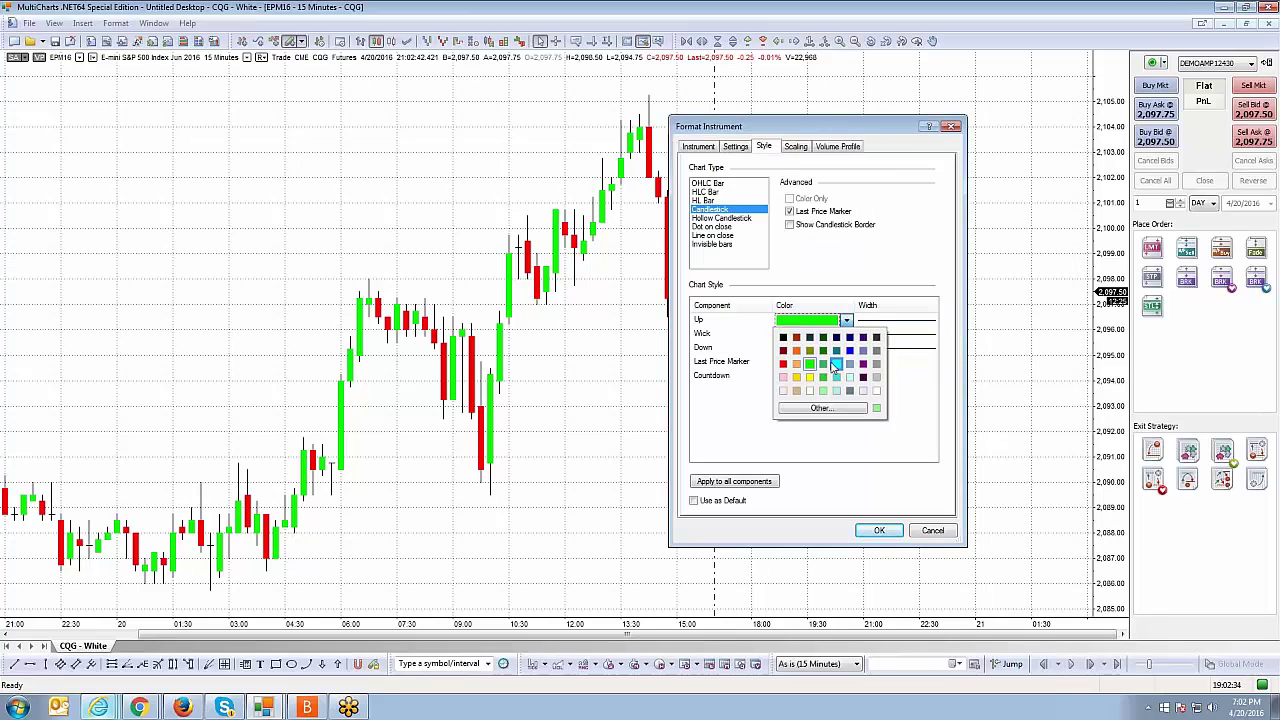
{"action": "left_click", "coordinate": [905, 289]}
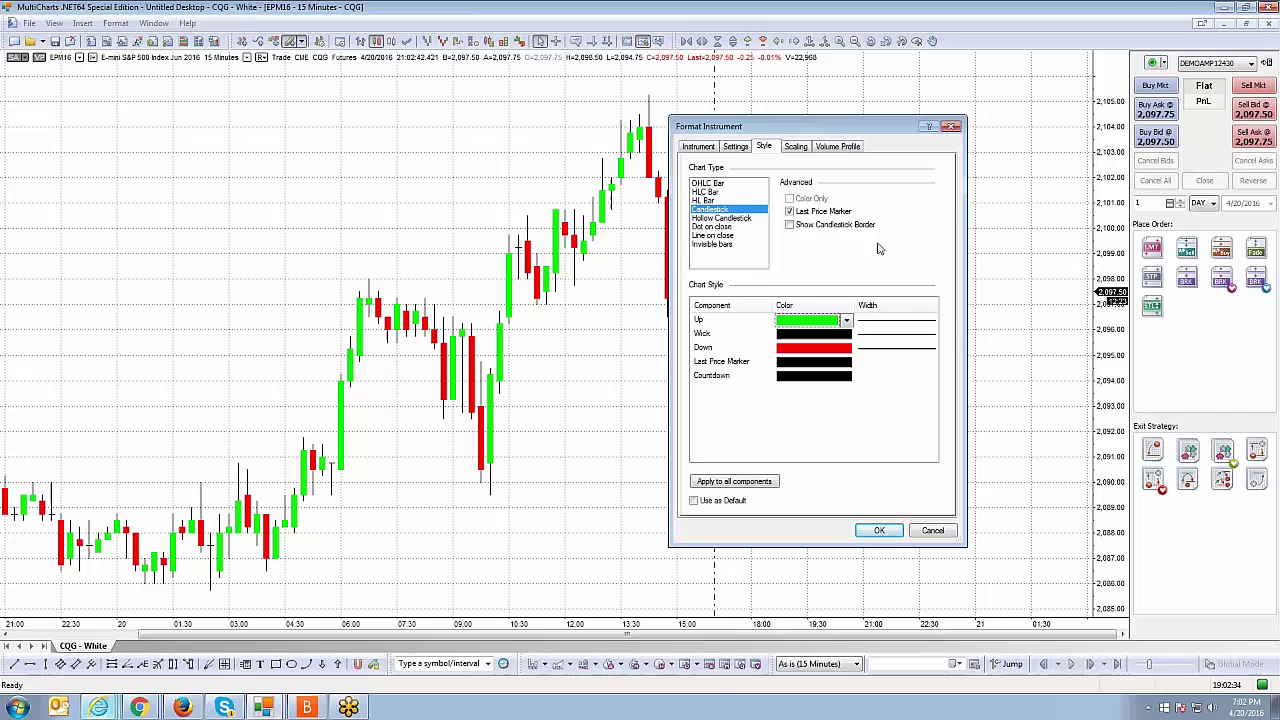
Keep the up candle width thin after trying the thickest setting.
{"action": "left_click_drag", "start_coordinate": [858, 128], "coordinate": [966, 145]}
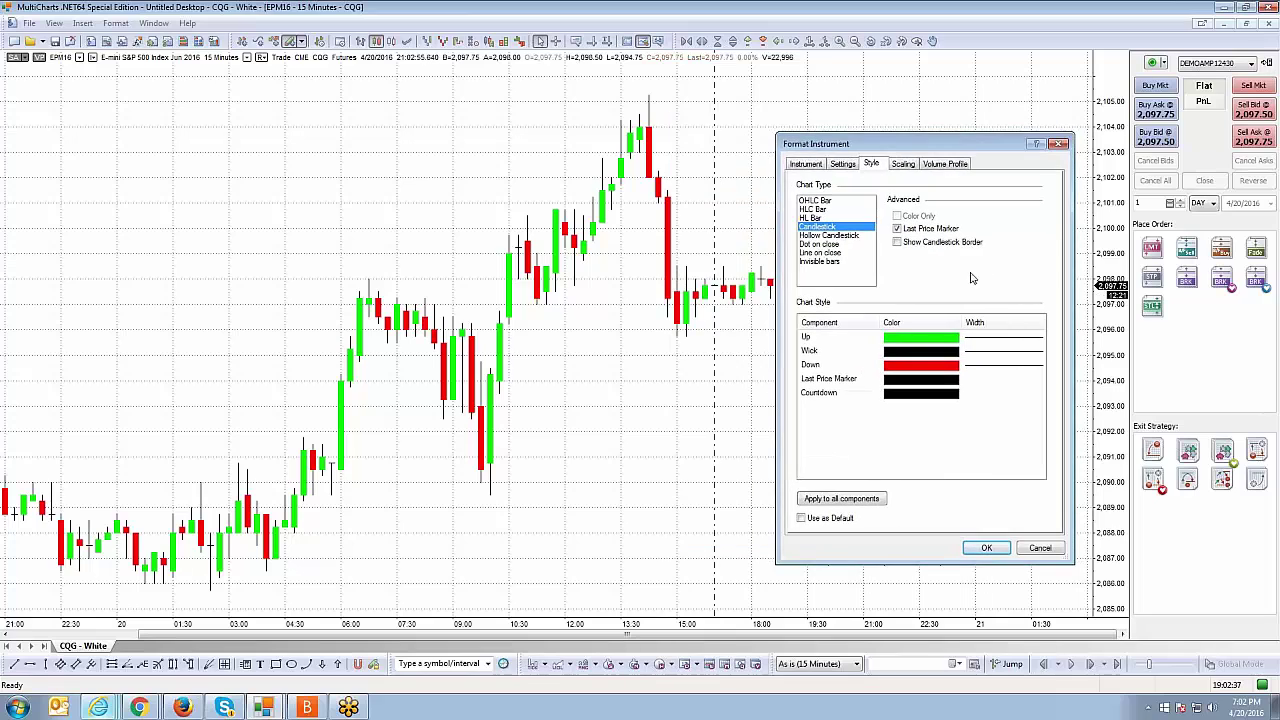
{"action": "left_click", "coordinate": [986, 343]}
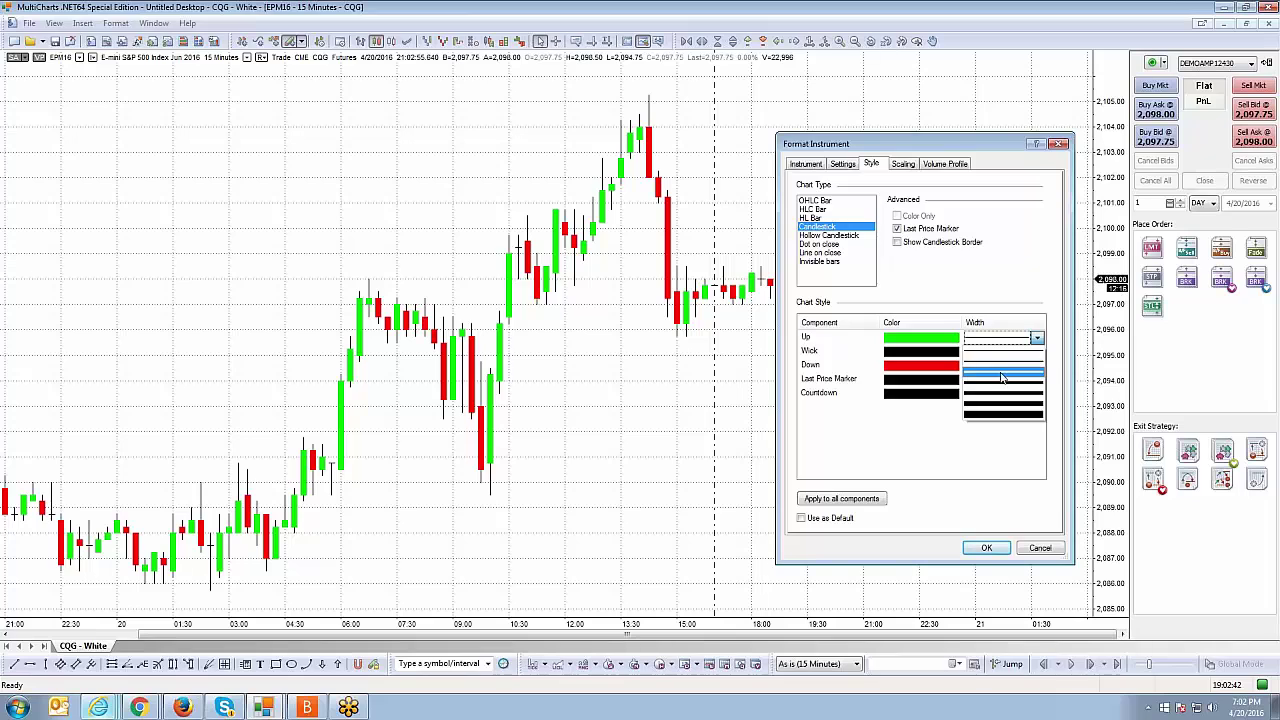
{"action": "left_click", "coordinate": [997, 413]}
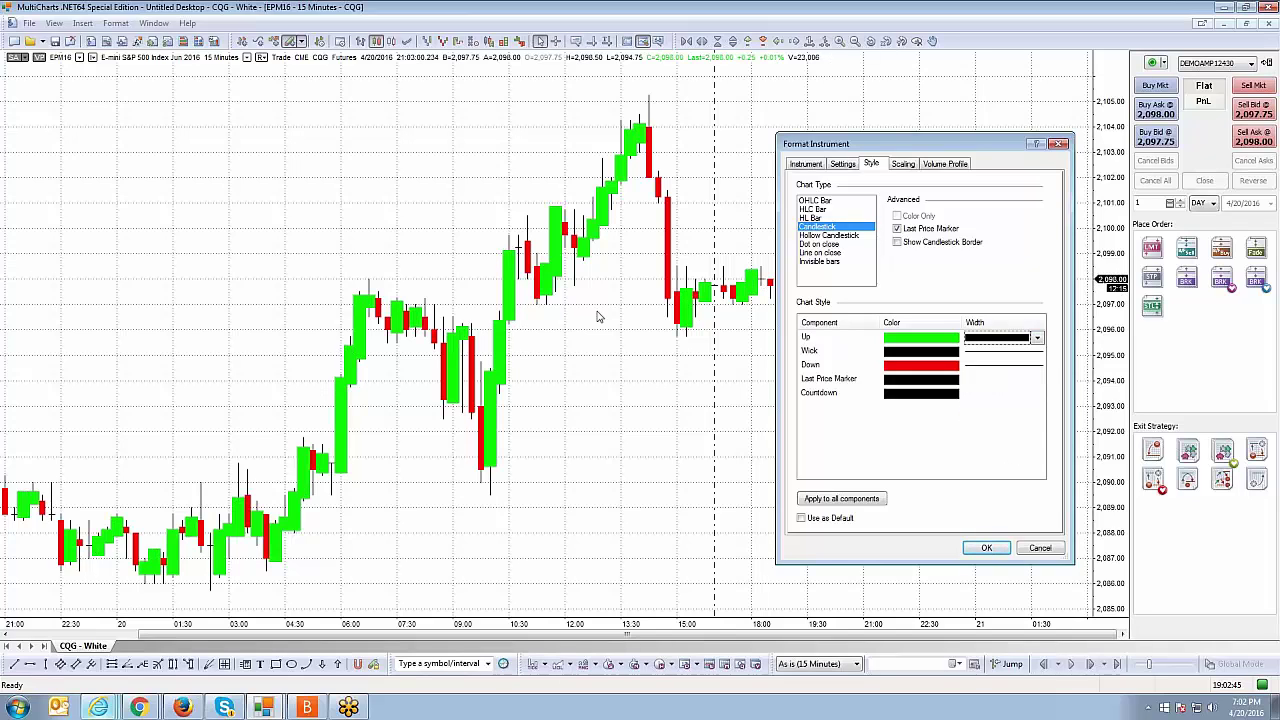
{"action": "left_click", "coordinate": [1037, 338]}
{"action": "left_click", "coordinate": [1000, 350]}
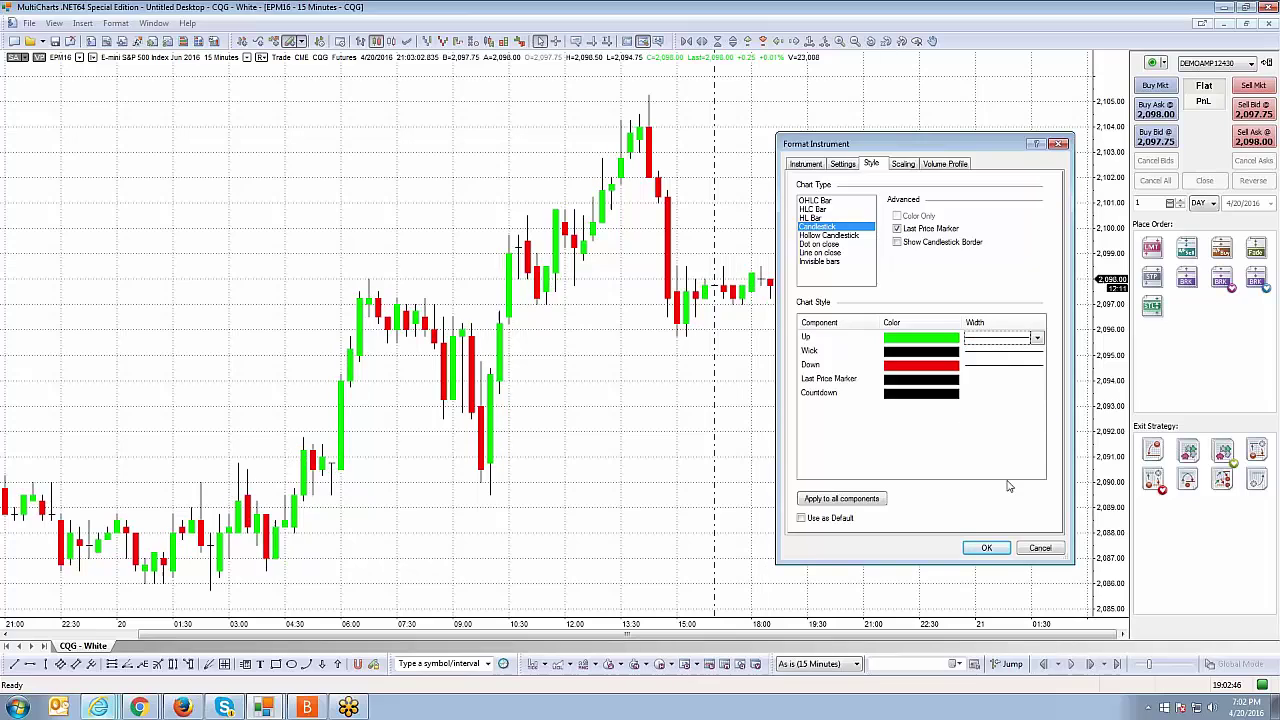
{"action": "left_click", "coordinate": [1037, 338]}
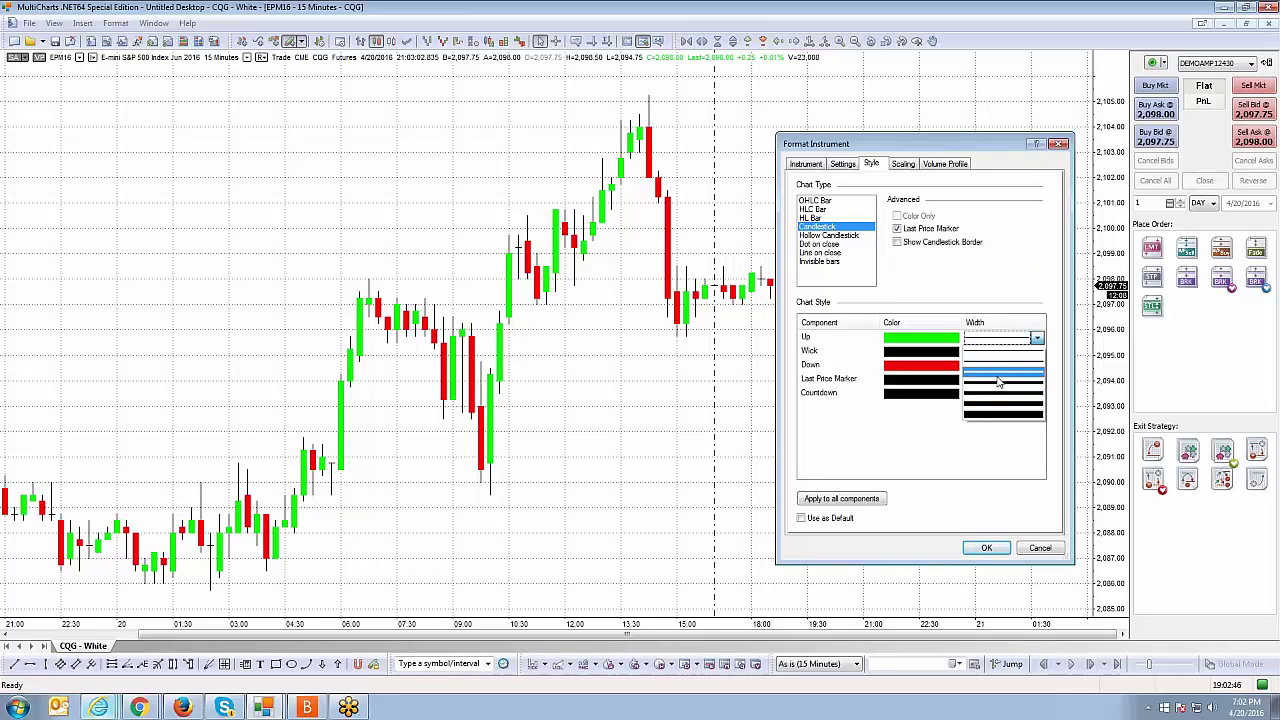
{"action": "left_click", "coordinate": [1013, 283]}
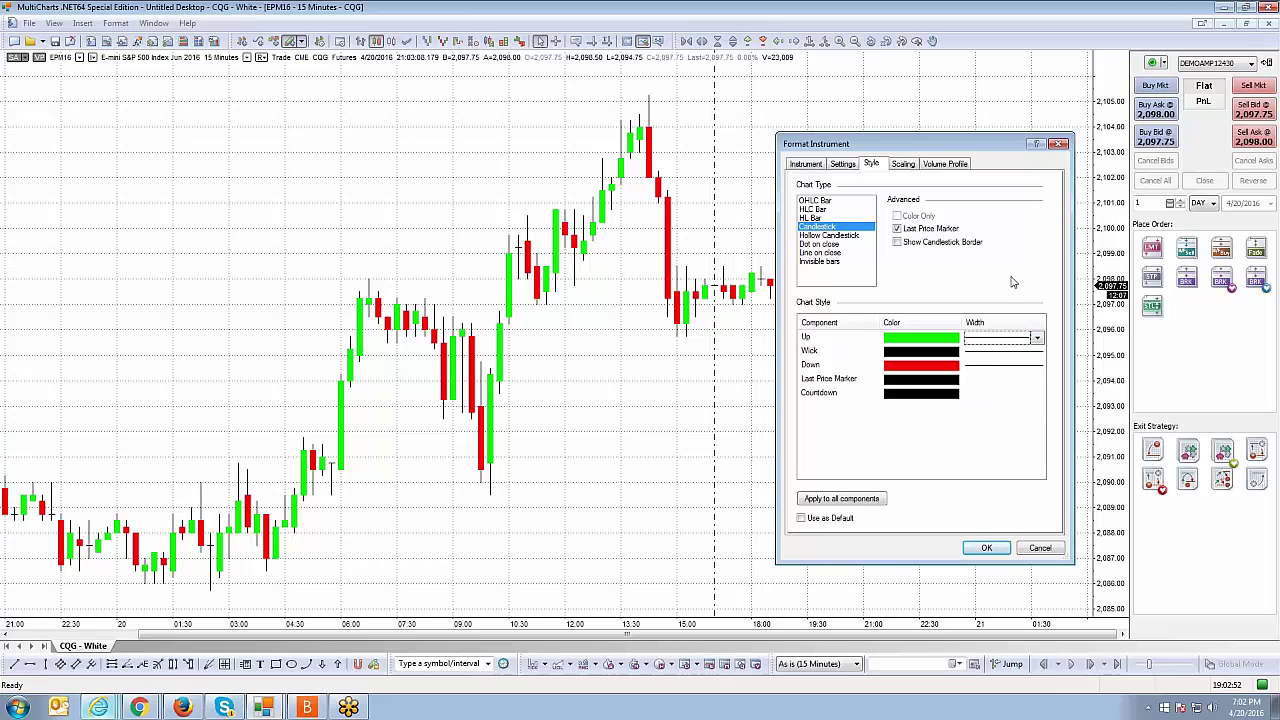
Switch Scaling Range to User Defined and change the maximum from 2106.33 to 2120.33.
{"action": "left_click", "coordinate": [903, 166]}
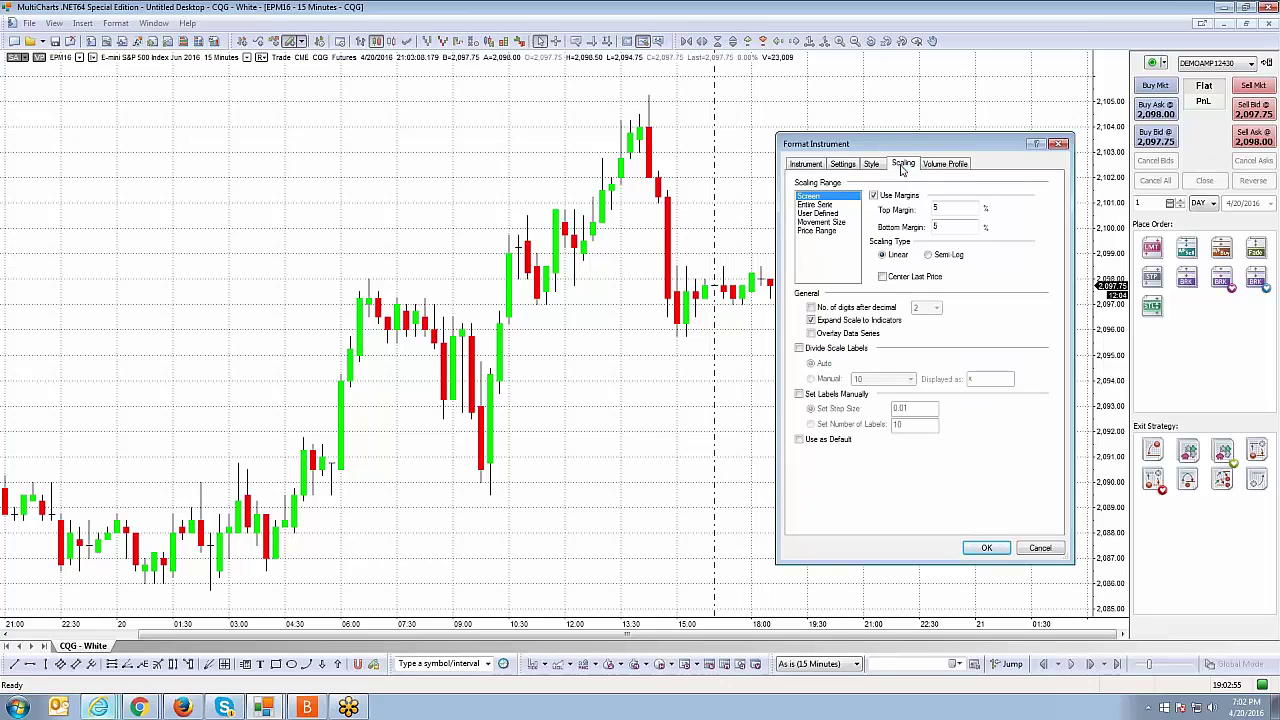
{"action": "left_click_drag", "start_coordinate": [969, 152], "coordinate": [424, 152]}
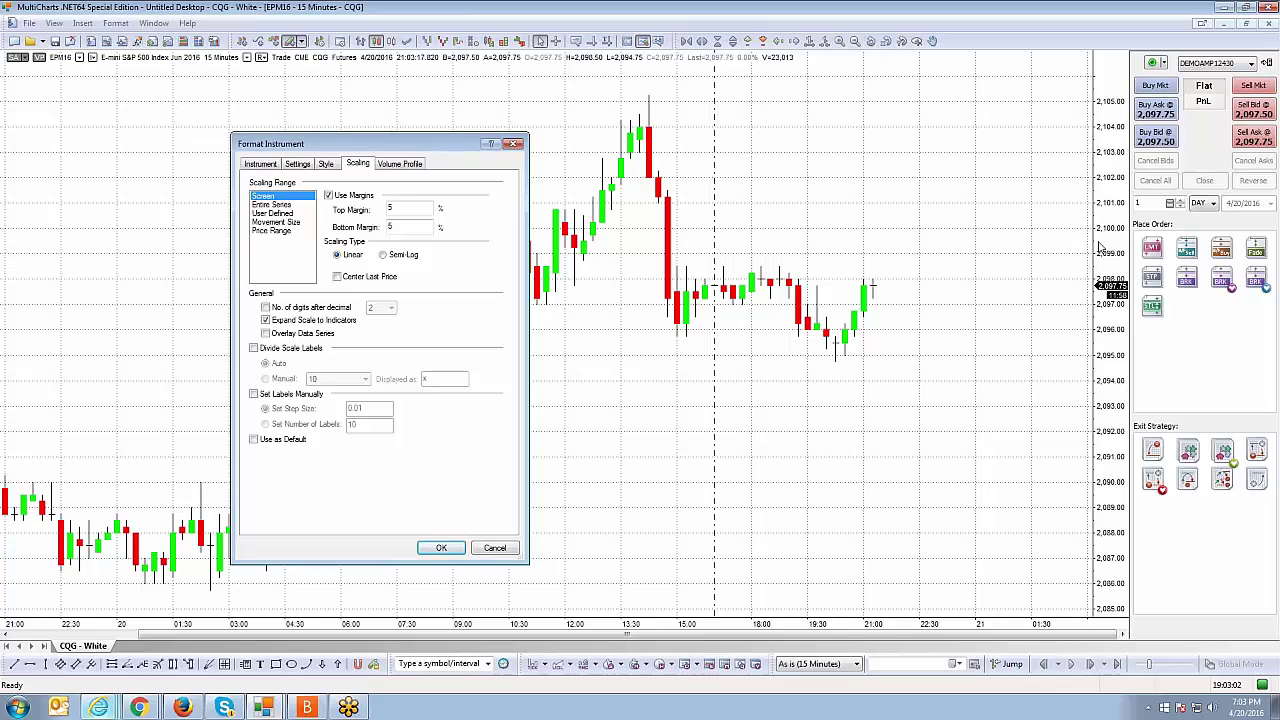
{"action": "left_click", "coordinate": [271, 213]}
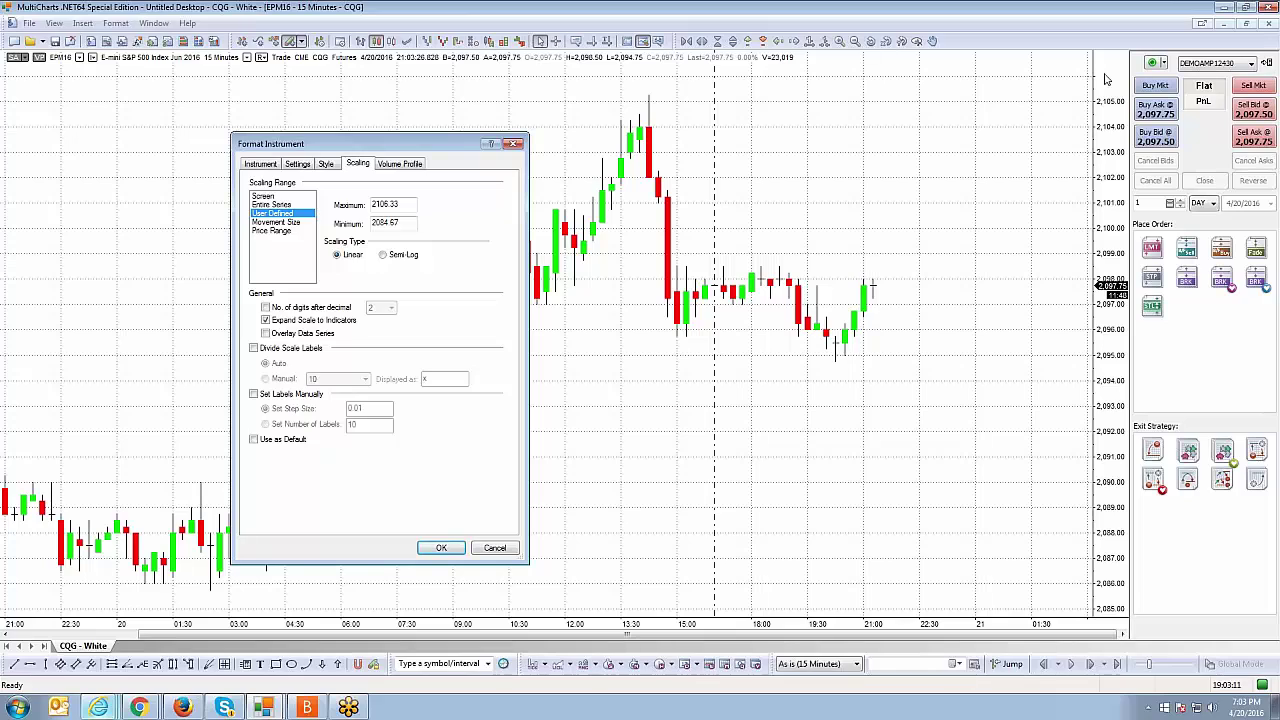
{"action": "left_click", "coordinate": [372, 224]}
{"action": "left_click", "coordinate": [386, 204]}
{"action": "key", "text": "BackSpace"}
{"action": "key", "text": "BackSpace"}
{"action": "type", "text": "20"}
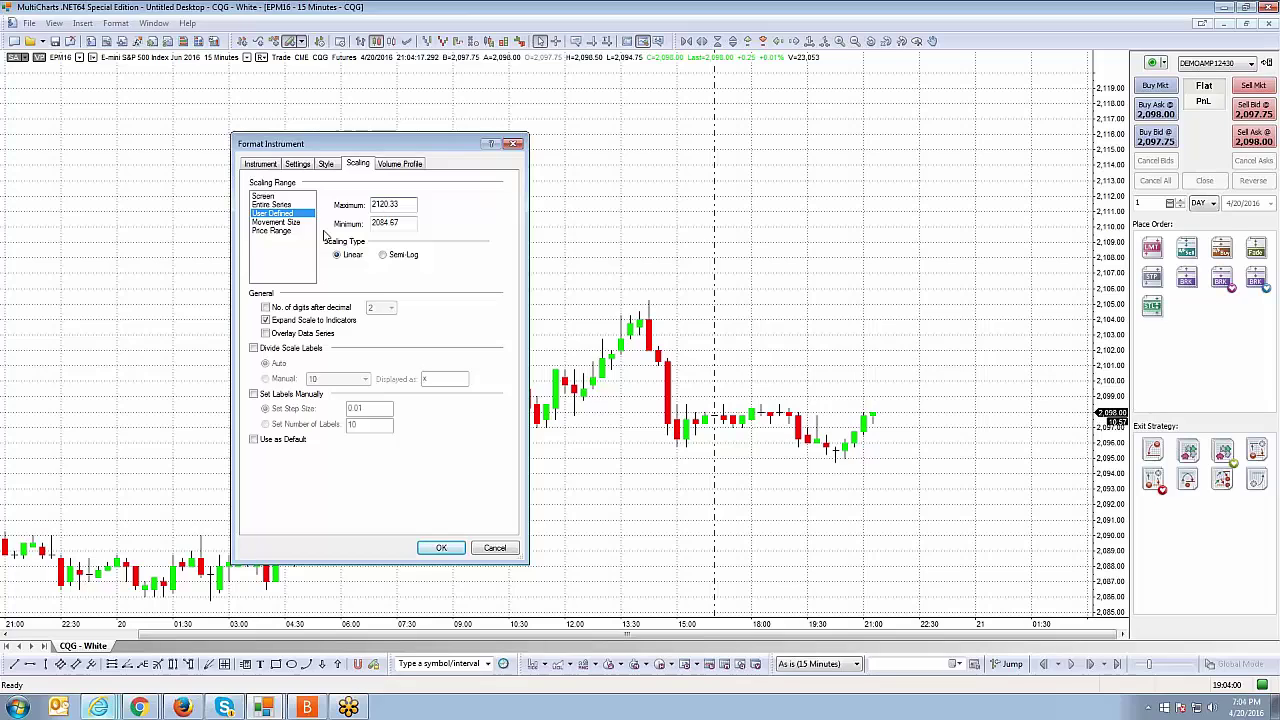
Enable Show Volume Profile, preview Sell x Buy and Buy vs Sell, then keep Tick Count.
{"action": "left_click", "coordinate": [395, 168]}
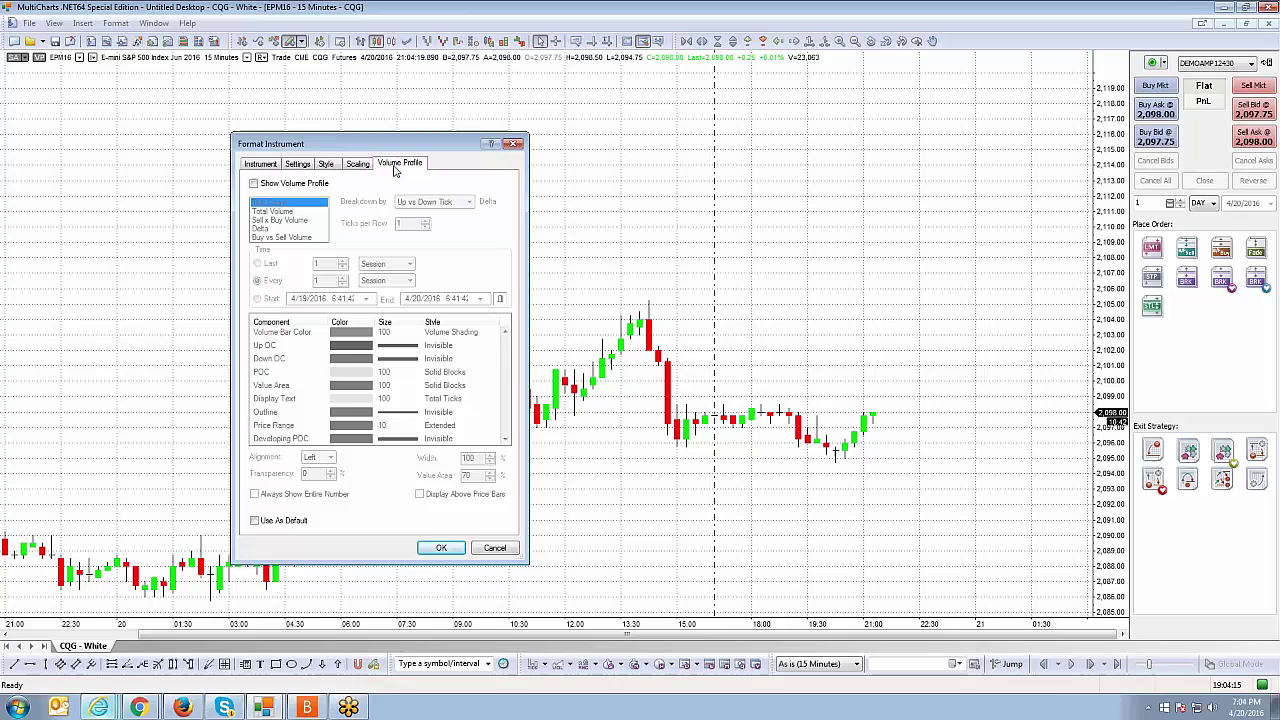
{"action": "left_click", "coordinate": [254, 184]}
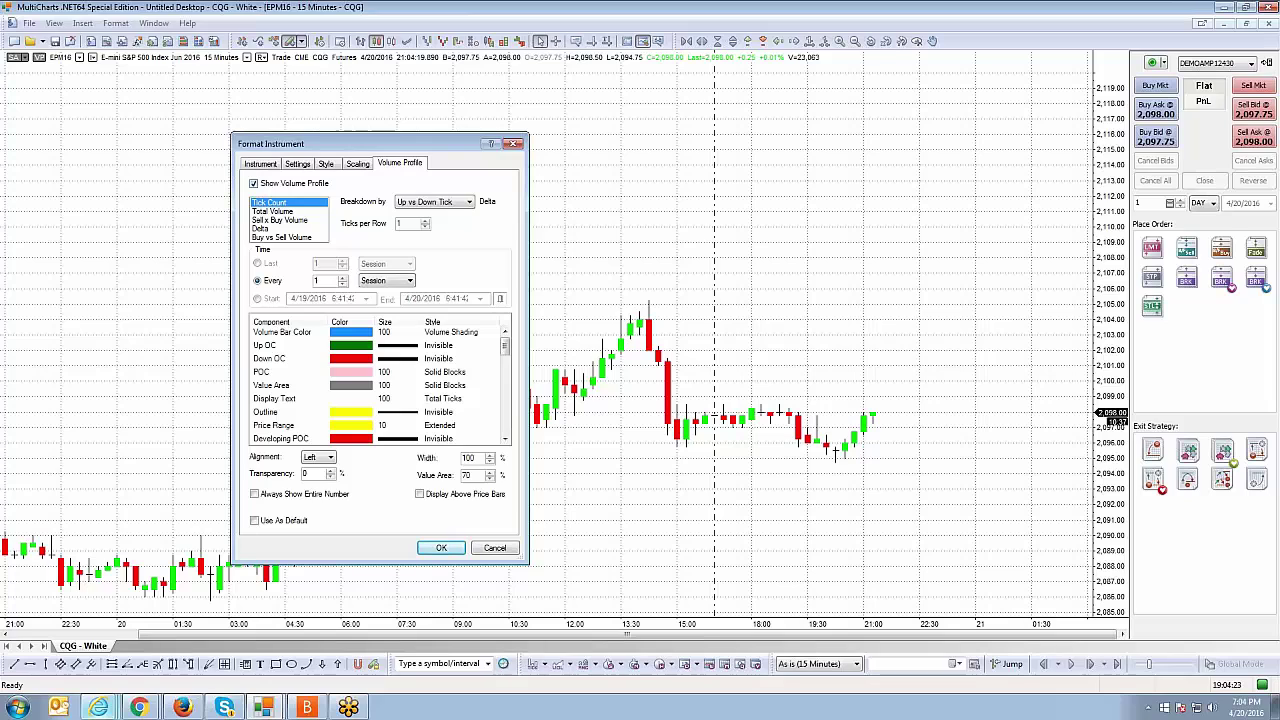
{"action": "left_click", "coordinate": [283, 220]}
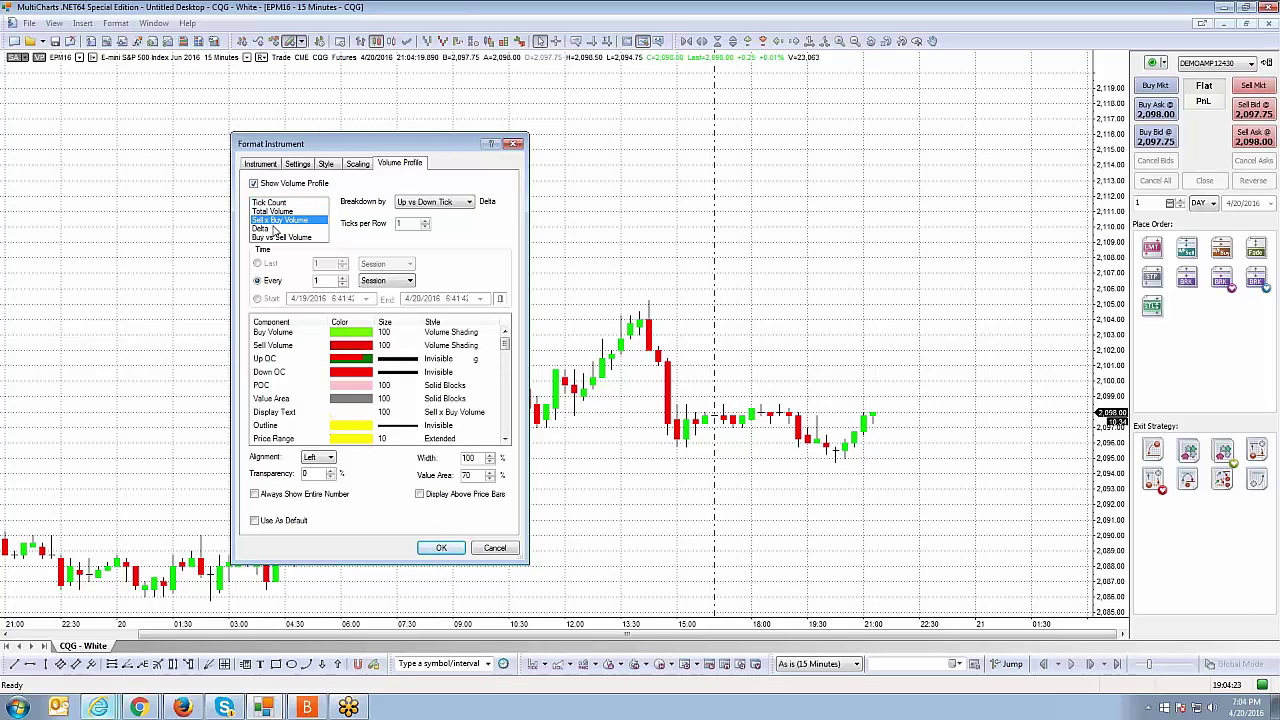
{"action": "left_click", "coordinate": [286, 237]}
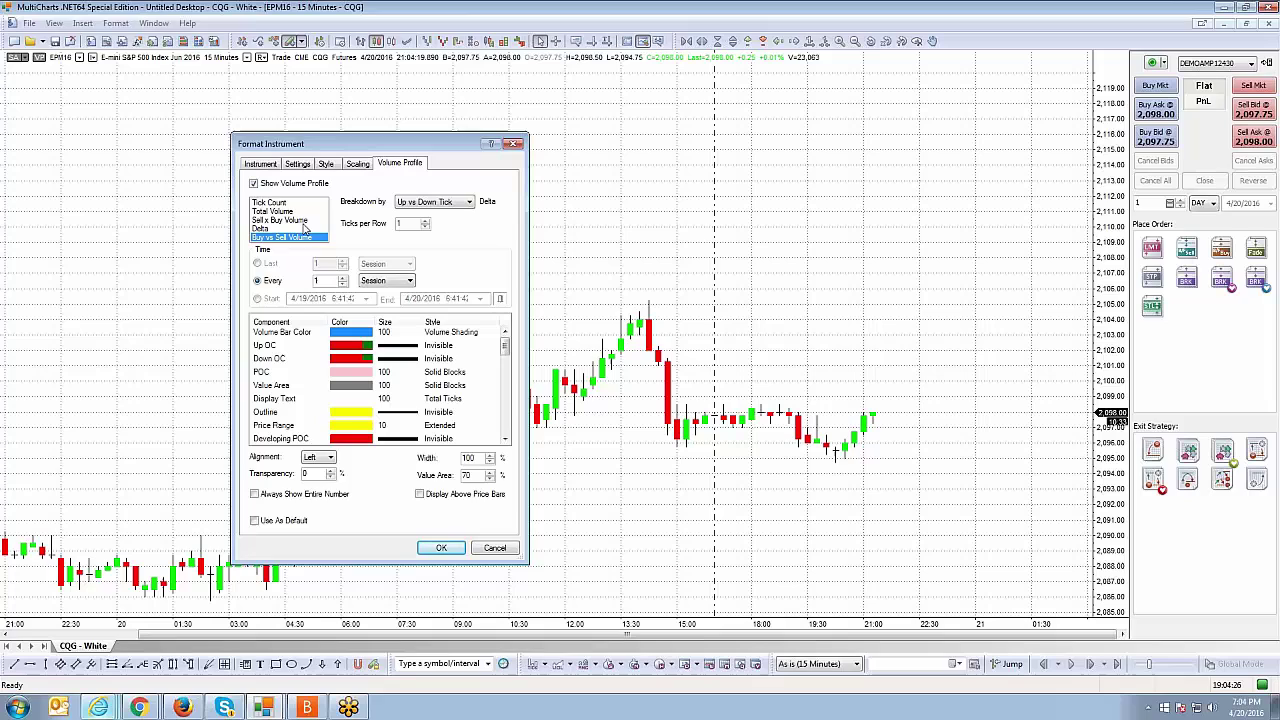
{"action": "key", "text": "Home"}
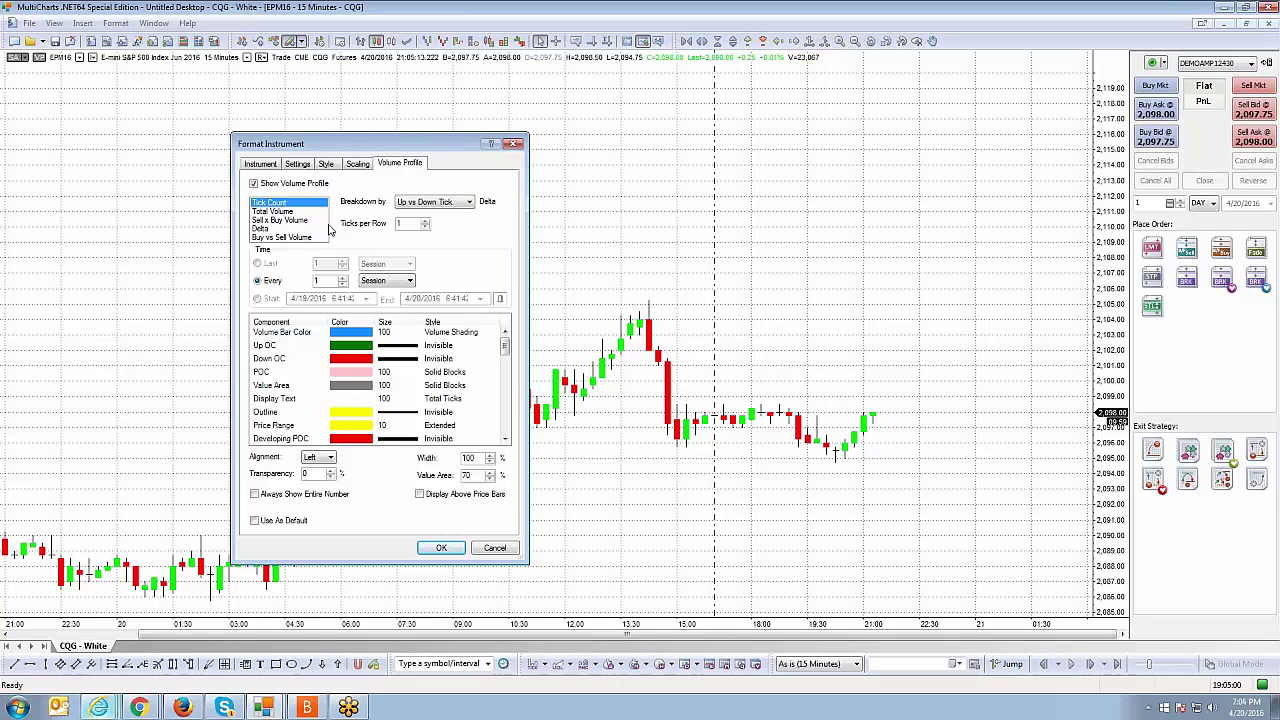
Review the Style, Instrument and Settings pages, then close Format Instrument.
{"action": "left_click", "coordinate": [262, 164]}
{"action": "key", "text": "Right"}
{"action": "key", "text": "Right"}
{"action": "key", "text": "Right"}
{"action": "key", "text": "Right"}
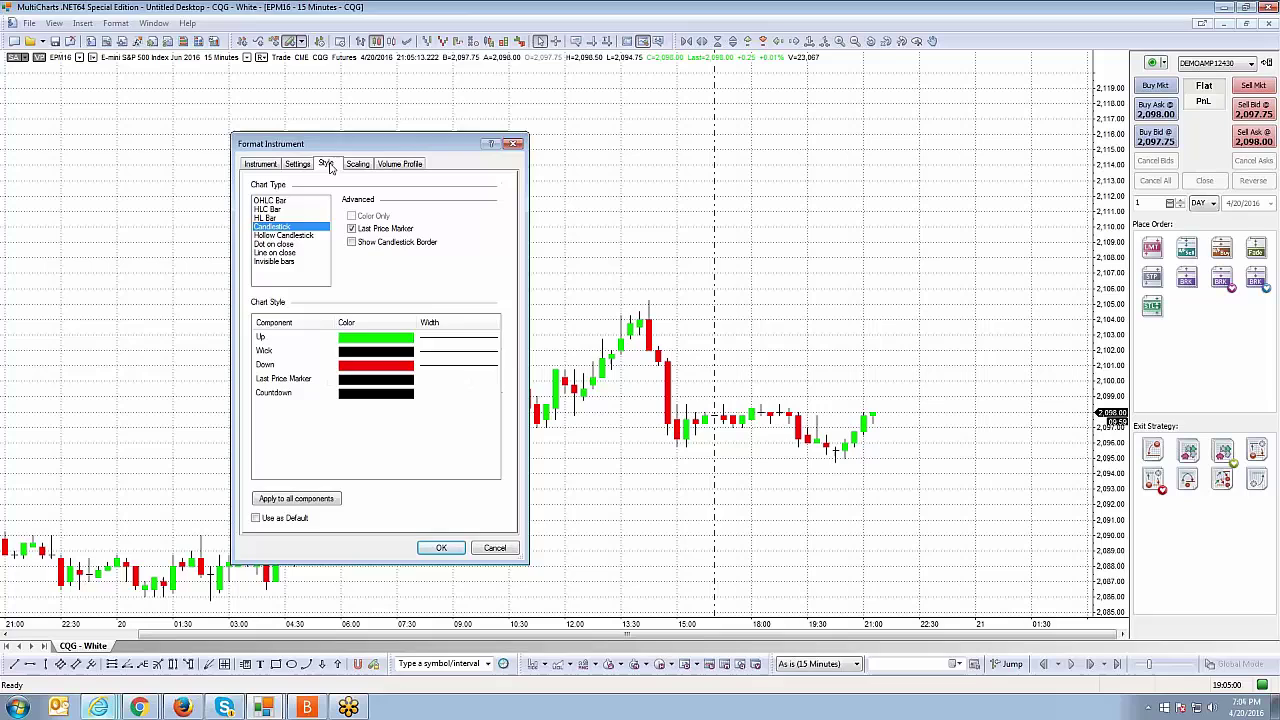
{"action": "left_click", "coordinate": [273, 168]}
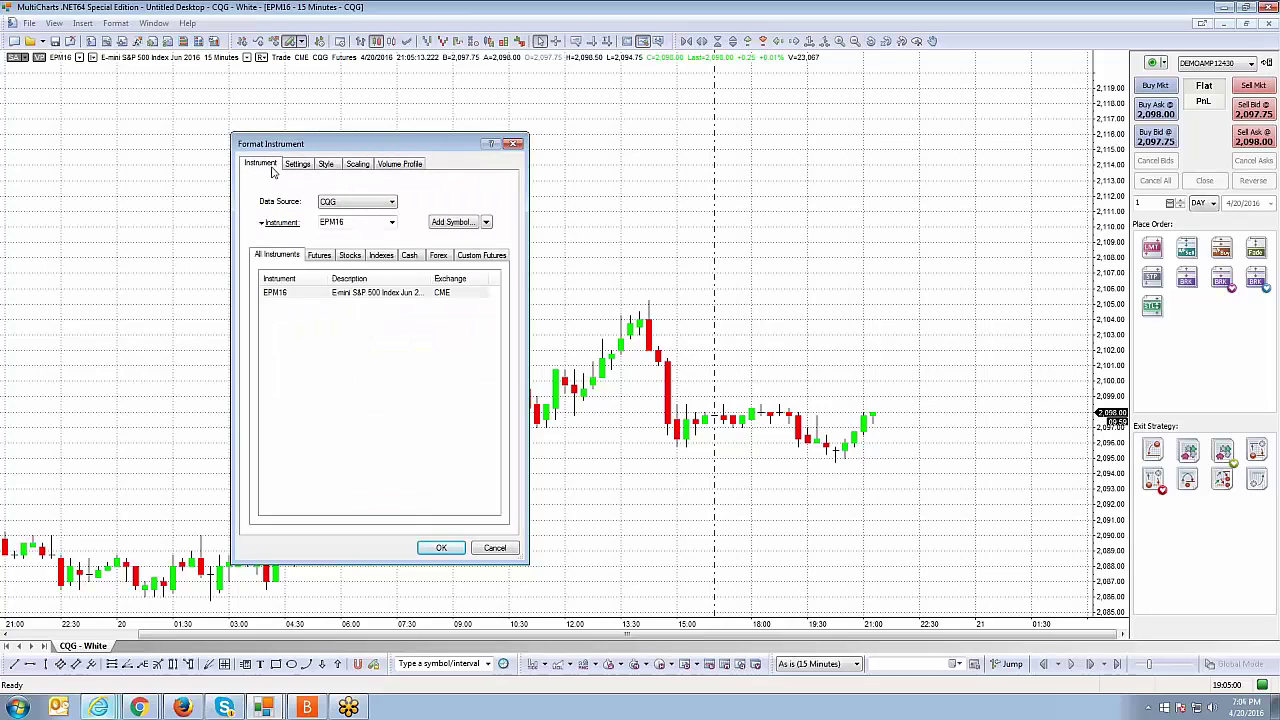
{"action": "left_click", "coordinate": [392, 163]}
{"action": "left_click", "coordinate": [264, 166]}
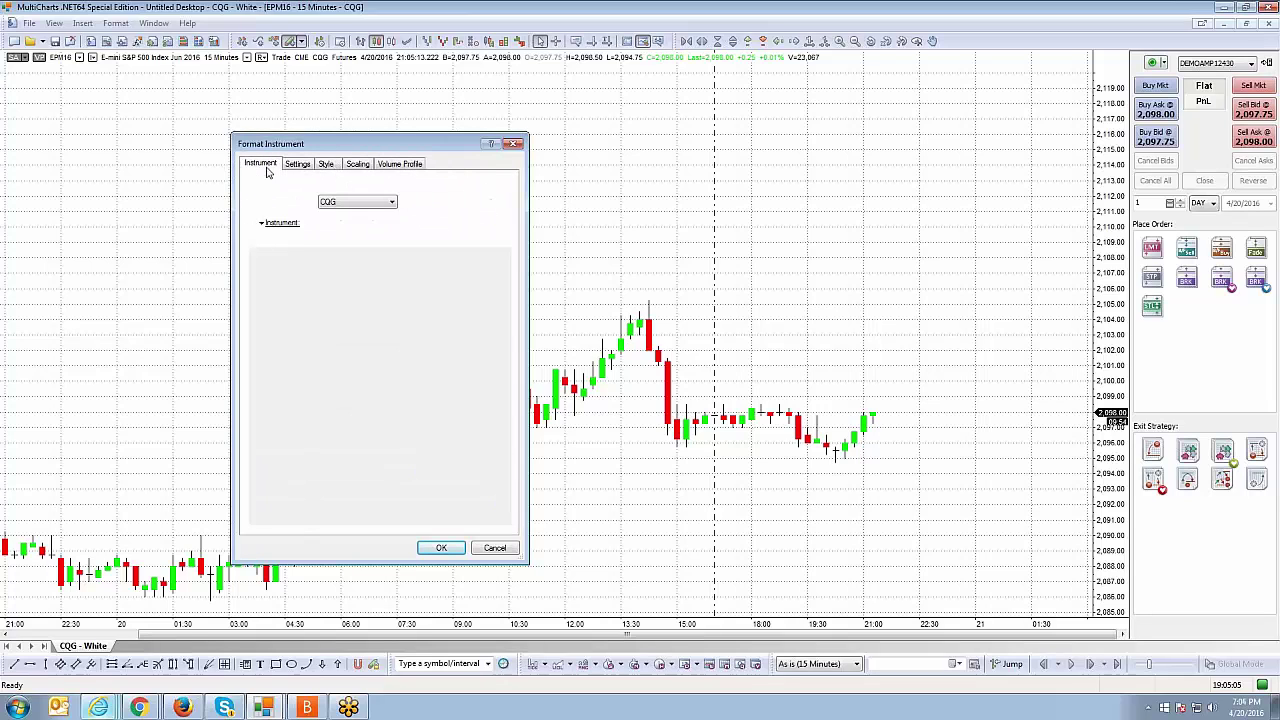
{"action": "left_click", "coordinate": [300, 166]}
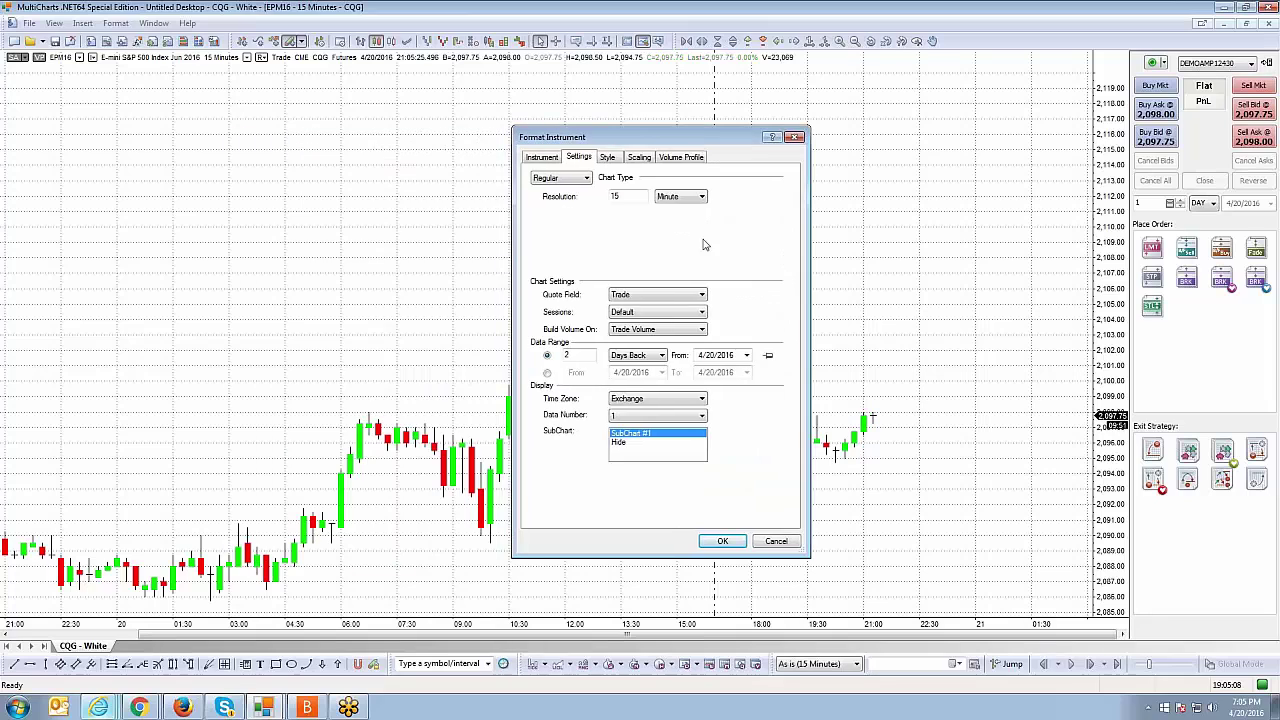
{"action": "left_click_drag", "start_coordinate": [419, 148], "coordinate": [700, 141]}
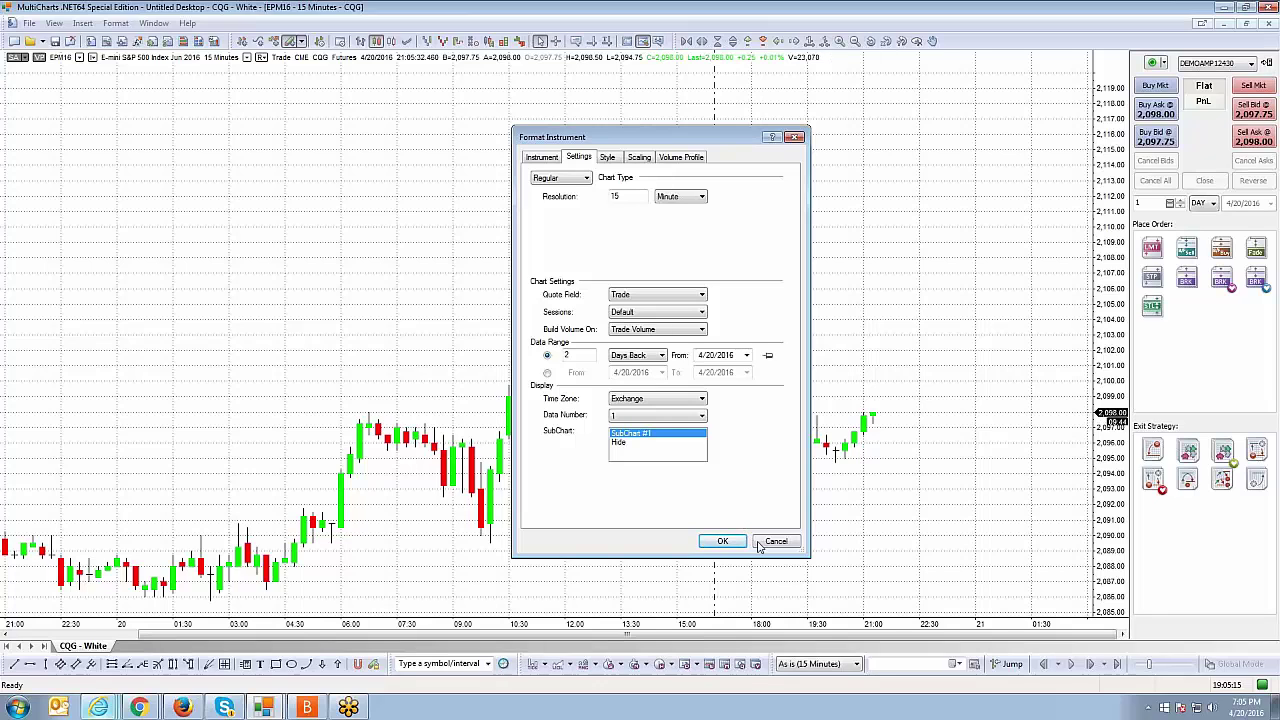
{"action": "left_click", "coordinate": [762, 545]}
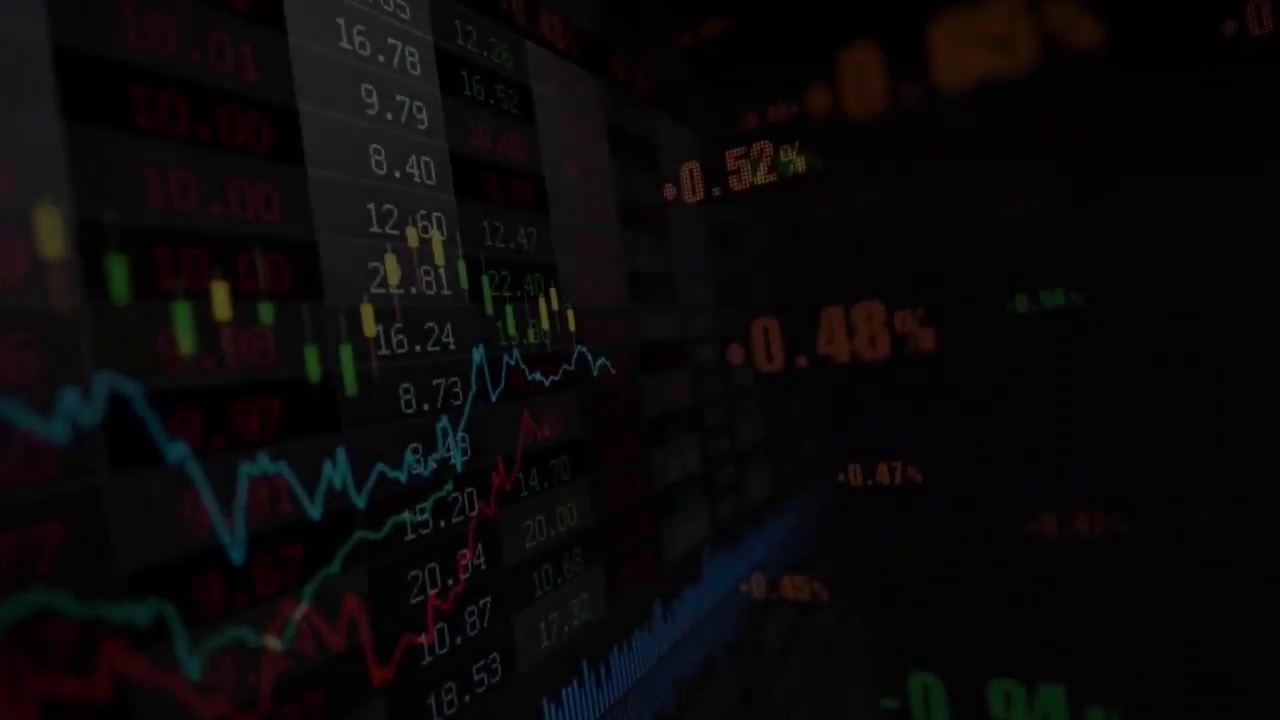